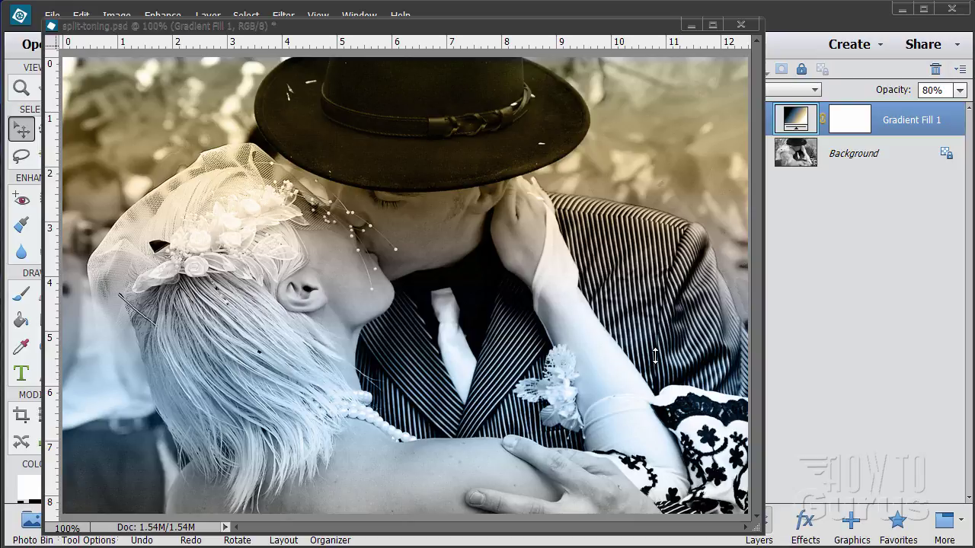
Step: Narrow the image window to uncover the layer list, compare the photo with and without Gradient Fill 1, and leave that layer hidden
left_click_drag(759, 340, 719, 336)
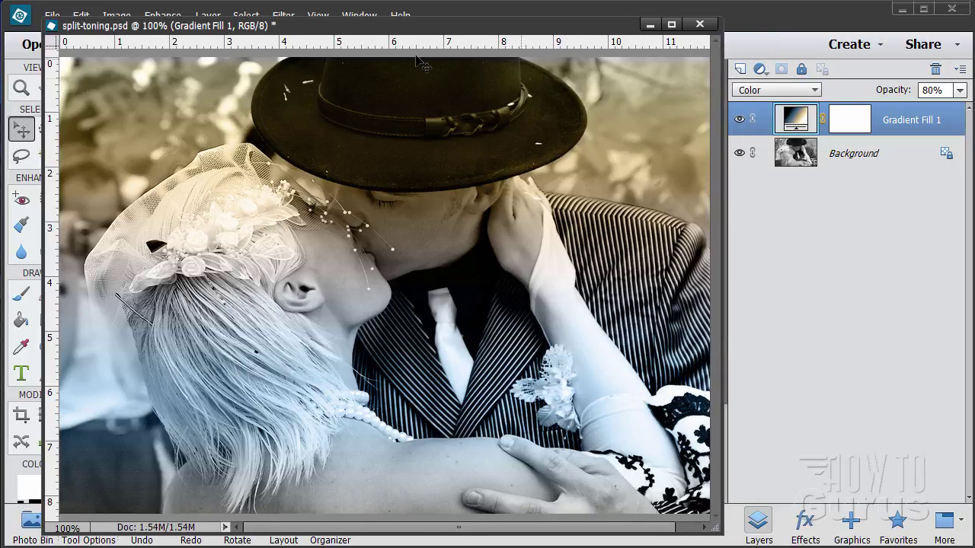
left_click(739, 120)
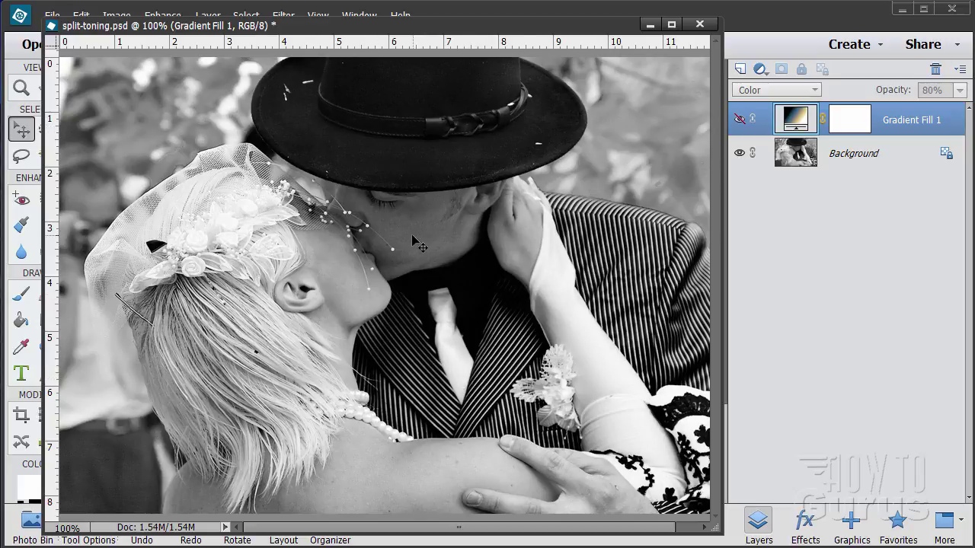
left_click(739, 119)
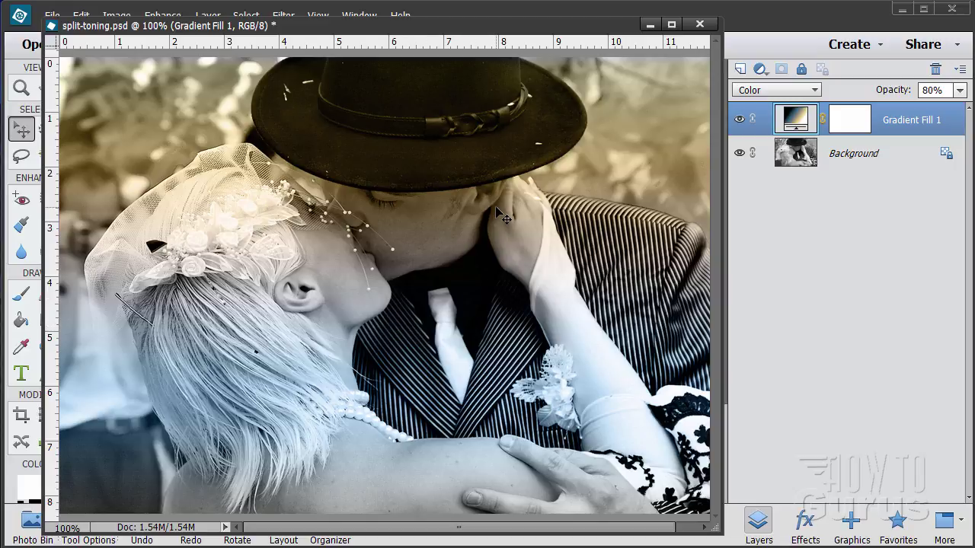
left_click(739, 119)
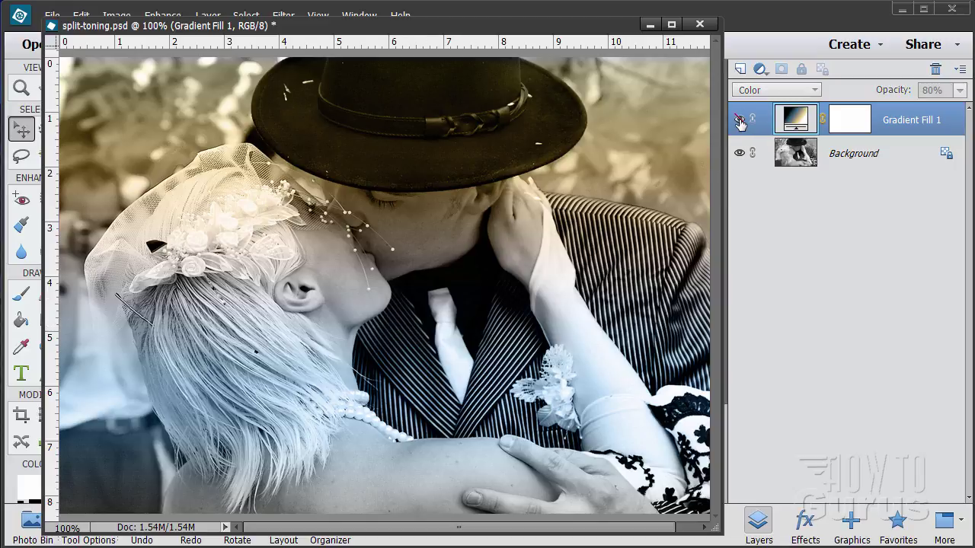
left_click_drag(509, 16, 517, 37)
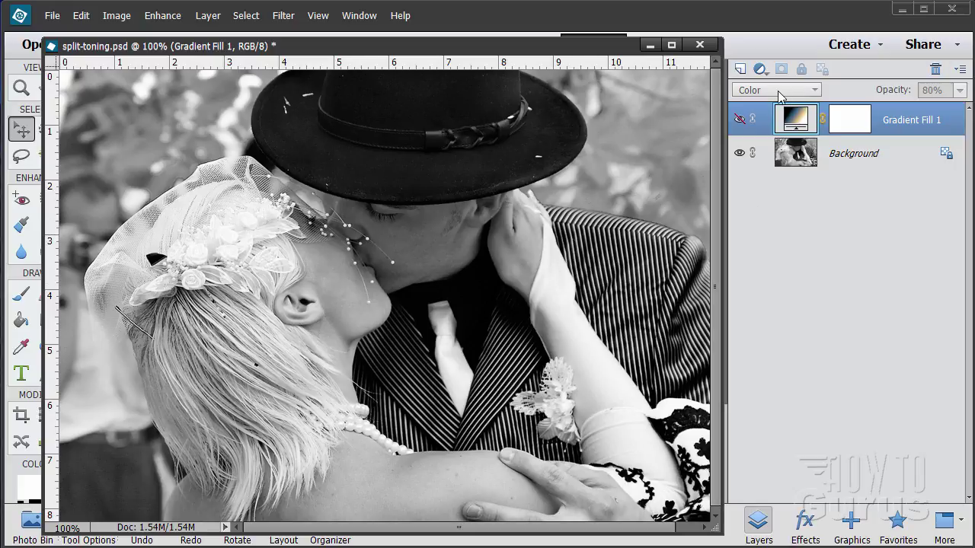
Step: Add a new Gradient fill layer above Gradient Fill 1 and move its settings dialog away from the couple's faces
left_click(208, 16)
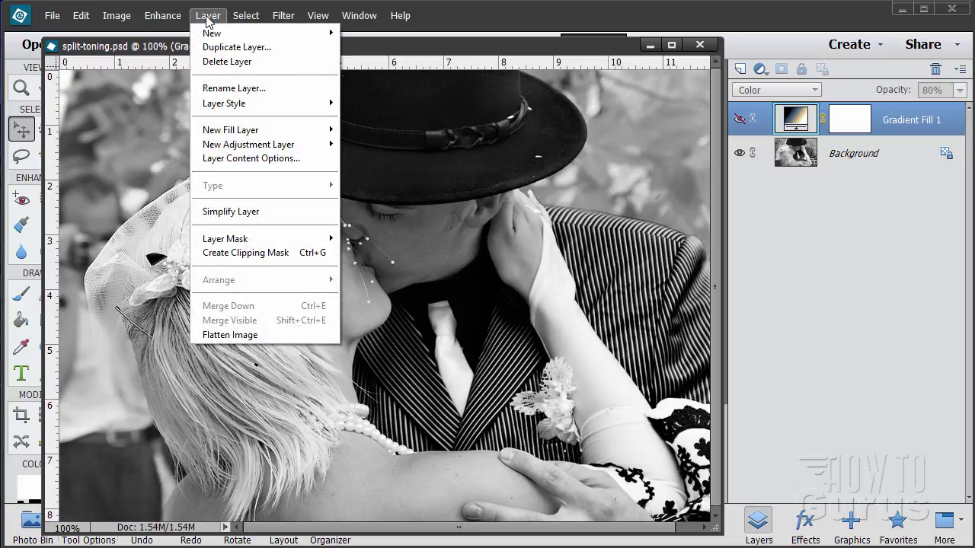
mouse_move(286, 133)
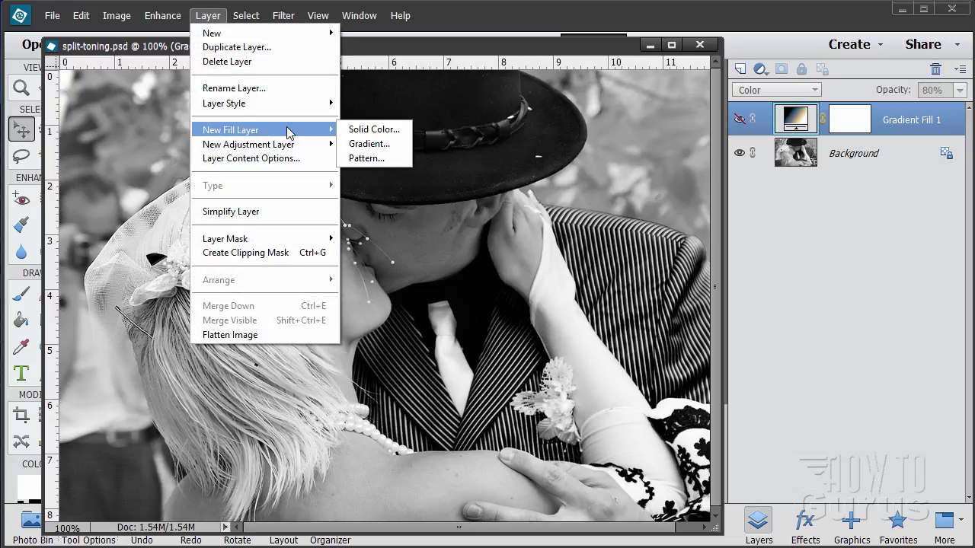
left_click(352, 145)
left_click(538, 270)
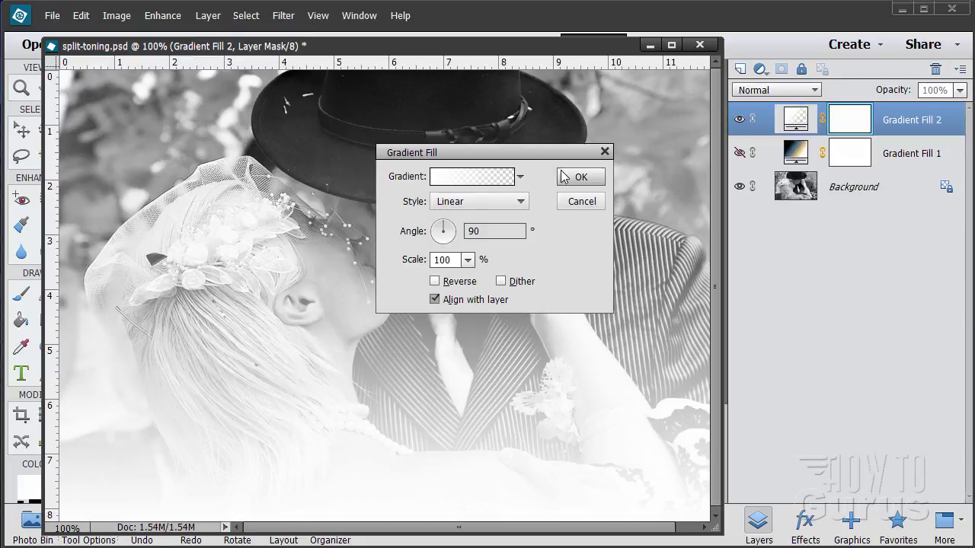
left_click_drag(515, 157, 613, 231)
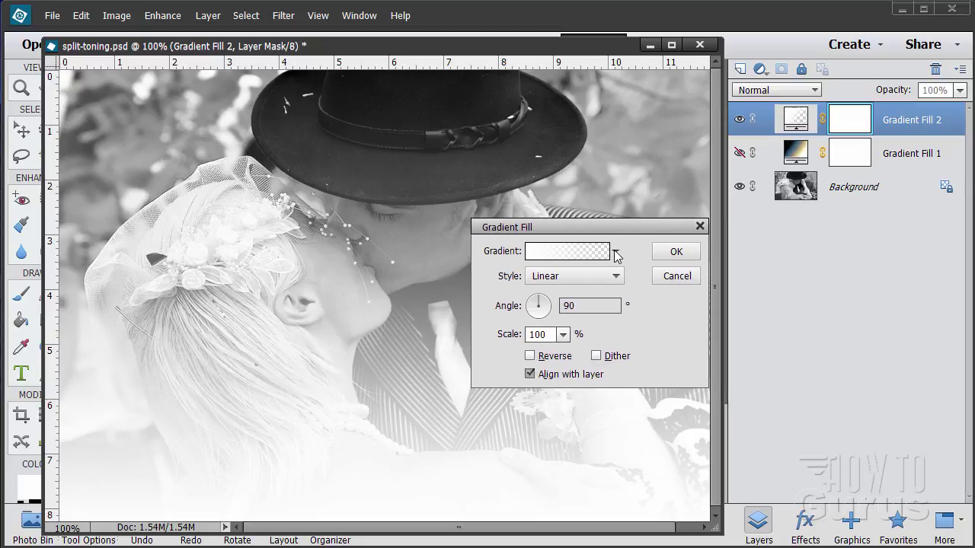
Step: Preview several gradients from the Default set, including Red, Green and Copper, and choose the purple-to-orange gradient for the new fill layer
left_click(615, 252)
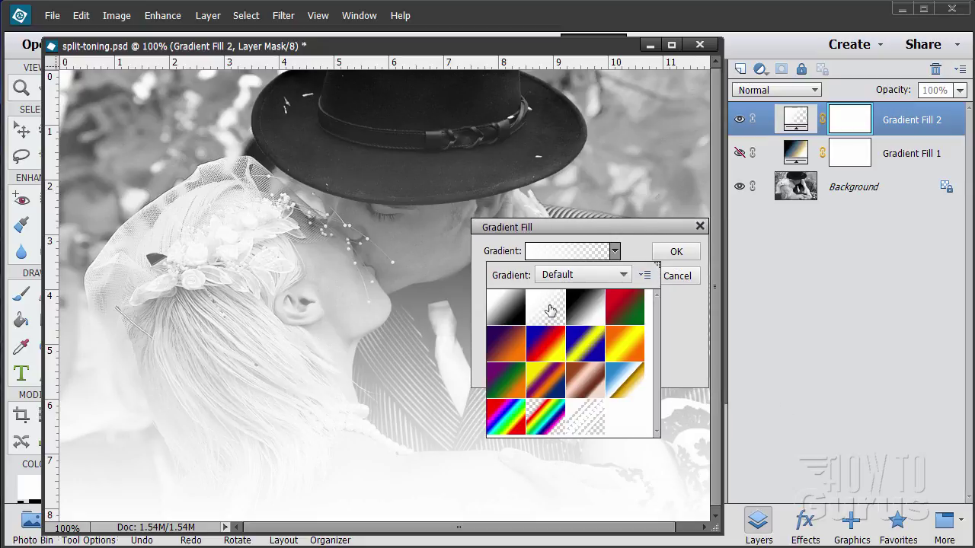
left_click(581, 311)
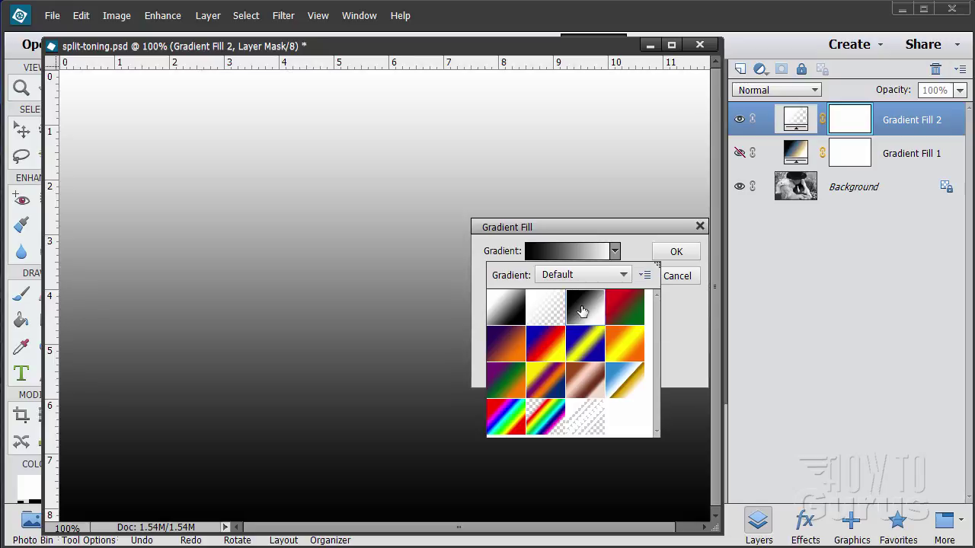
left_click(615, 308)
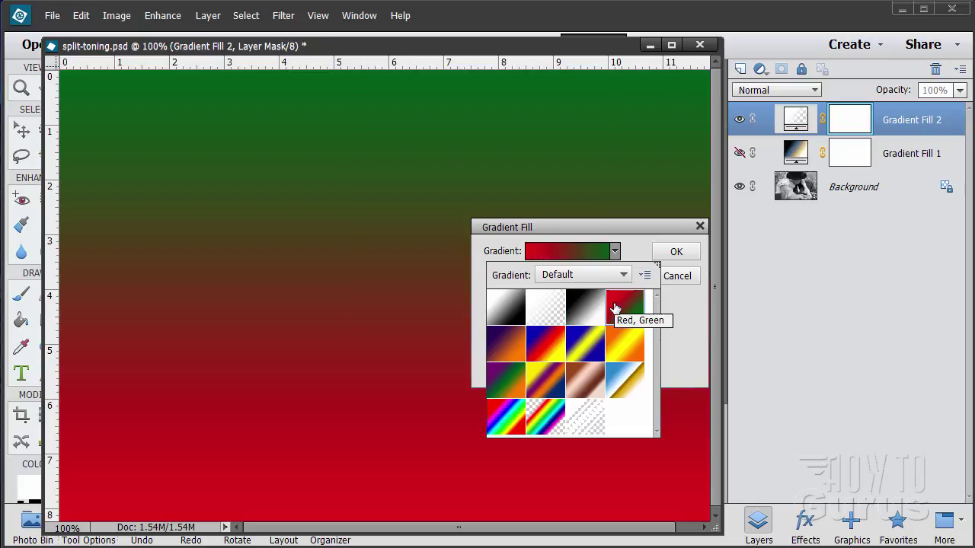
left_click(501, 345)
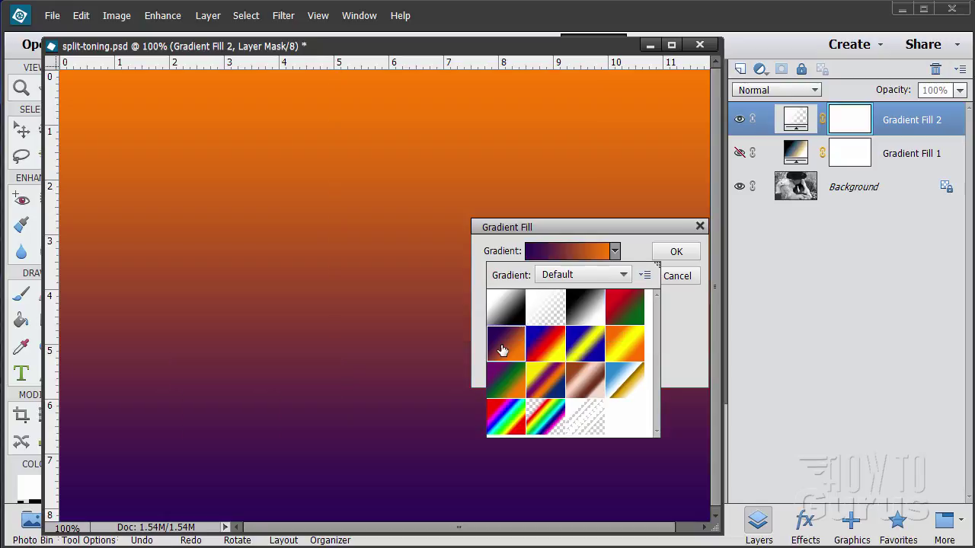
left_click(509, 384)
left_click(577, 385)
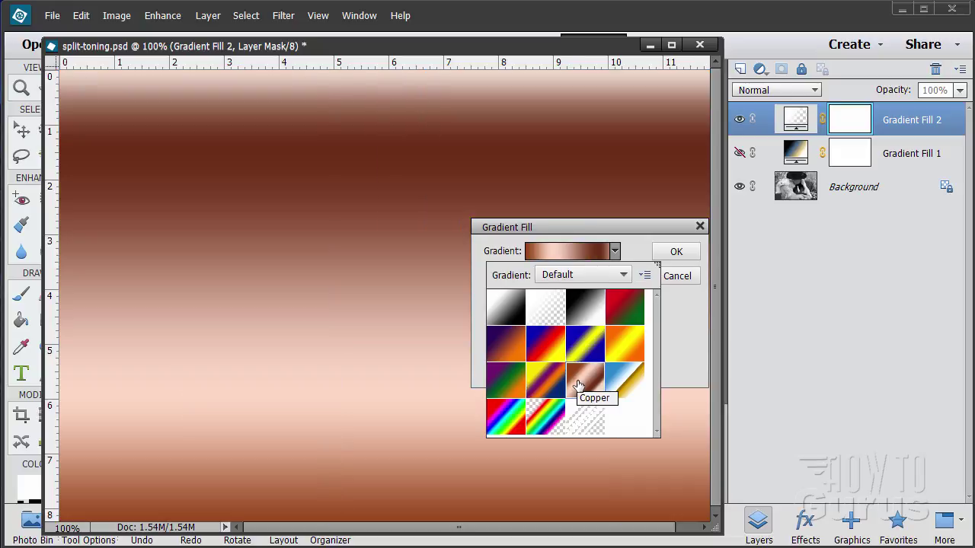
left_click(505, 345)
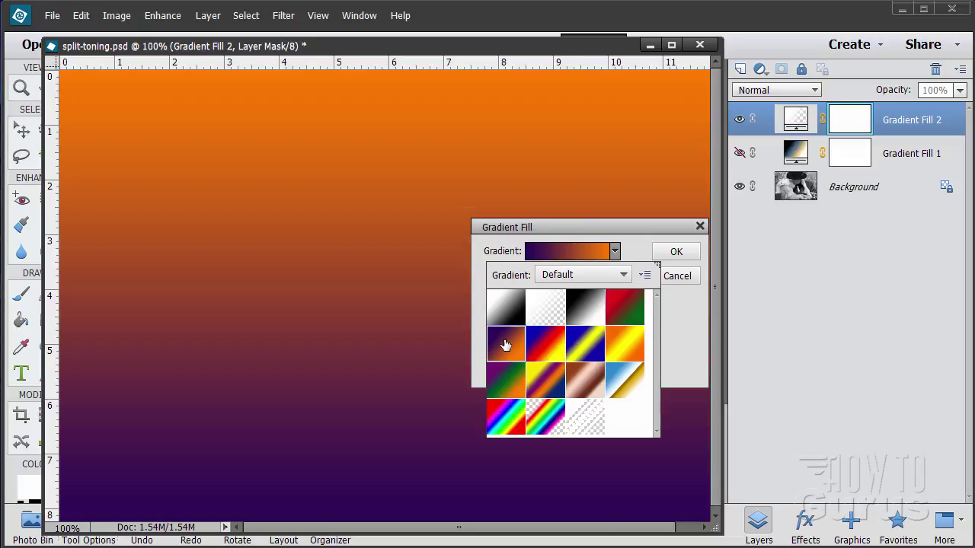
Step: Browse the Color Harmonies 1 and Color Harmonies 2 gradient sets, and return to the Default set
left_click(621, 276)
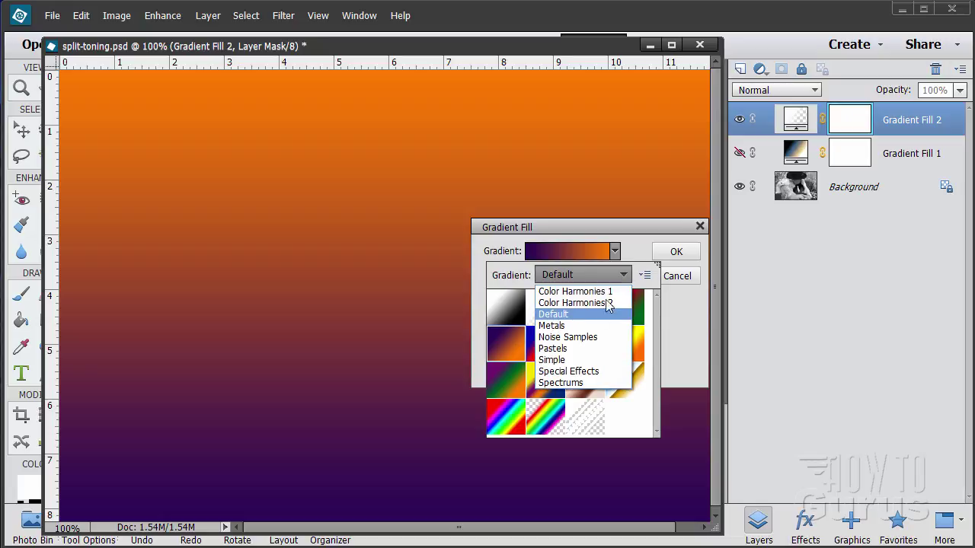
left_click(608, 292)
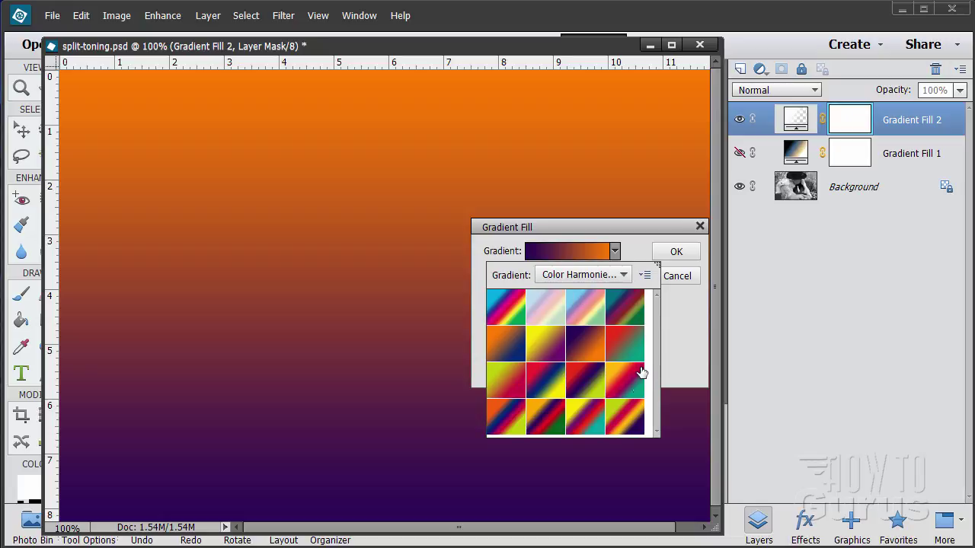
left_click(622, 276)
left_click(586, 303)
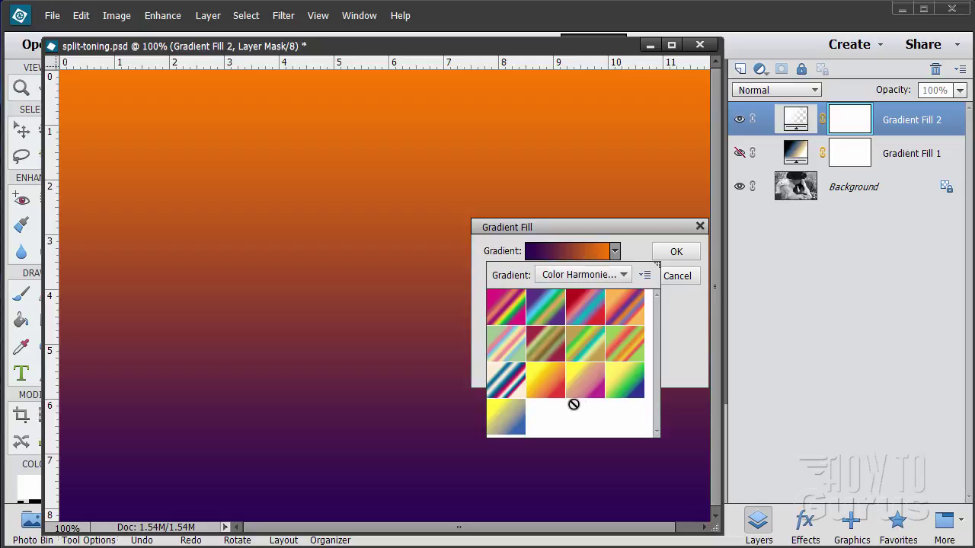
left_click(615, 252)
left_click(615, 252)
left_click(623, 275)
left_click(577, 314)
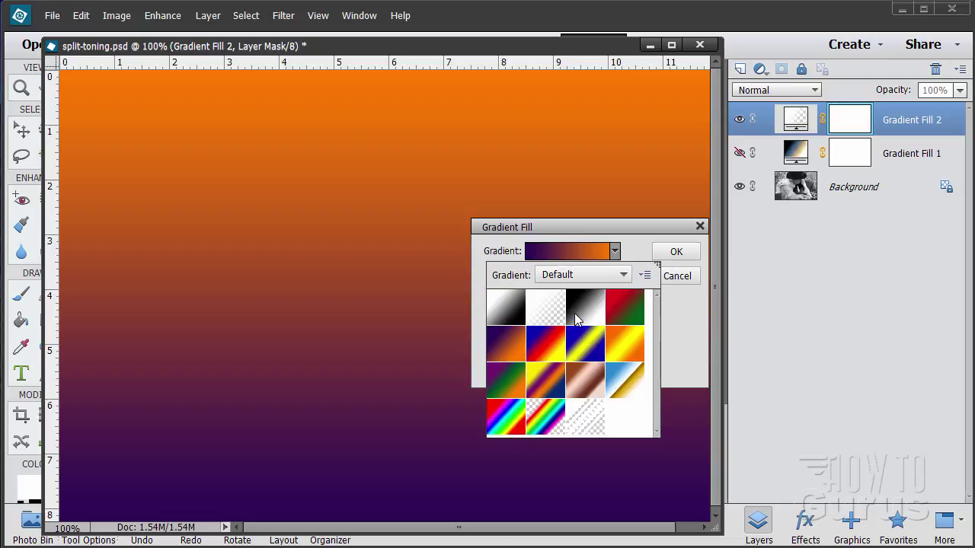
Step: Examine the Metals, Noise Samples, Pastels, Simple, Special Effects and Spectrums gradient sets, keeping the purple-to-orange gradient, and close the gradient picker
left_click(623, 275)
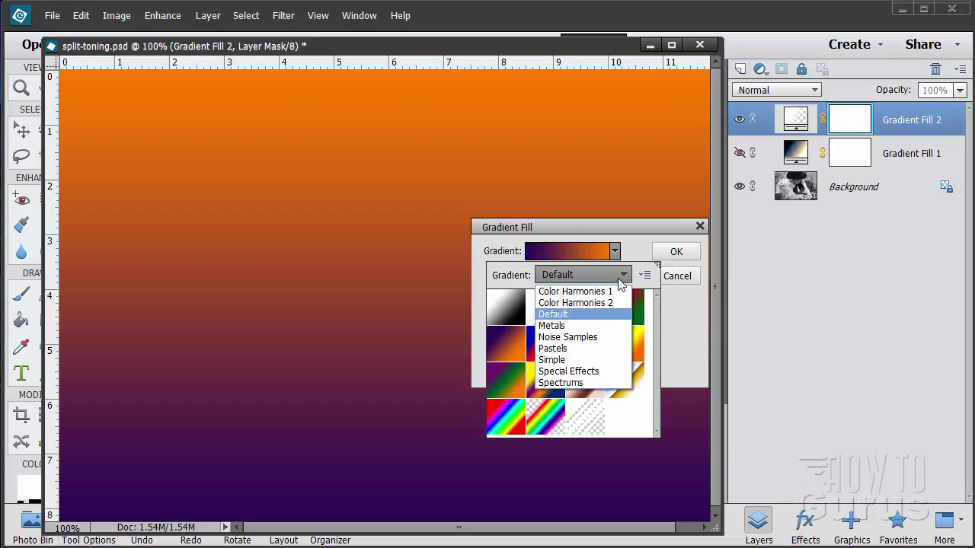
left_click(589, 328)
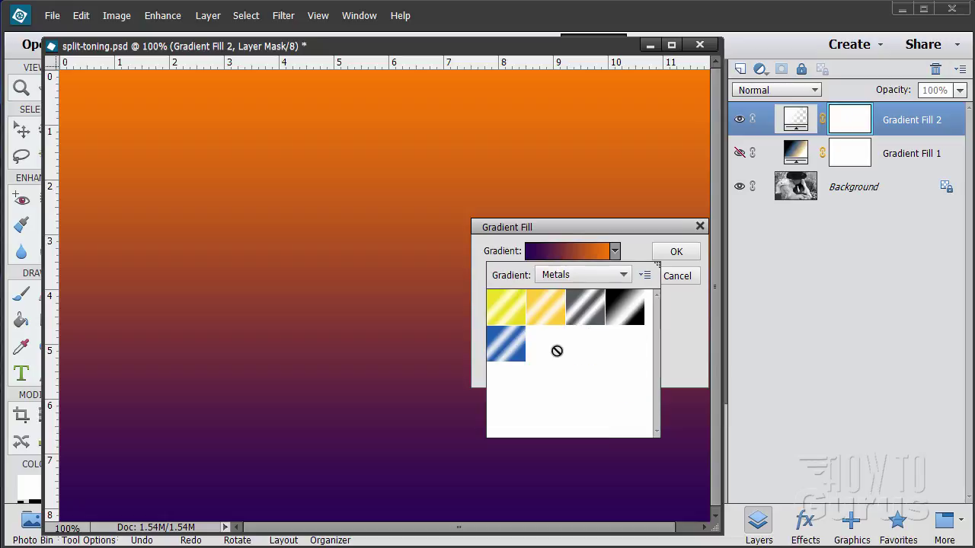
left_click(624, 276)
left_click(584, 339)
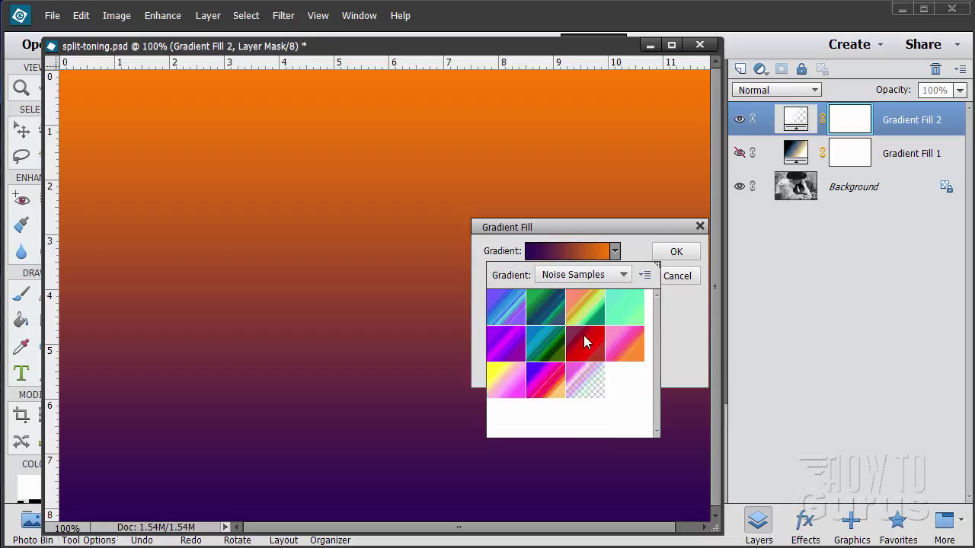
left_click(623, 276)
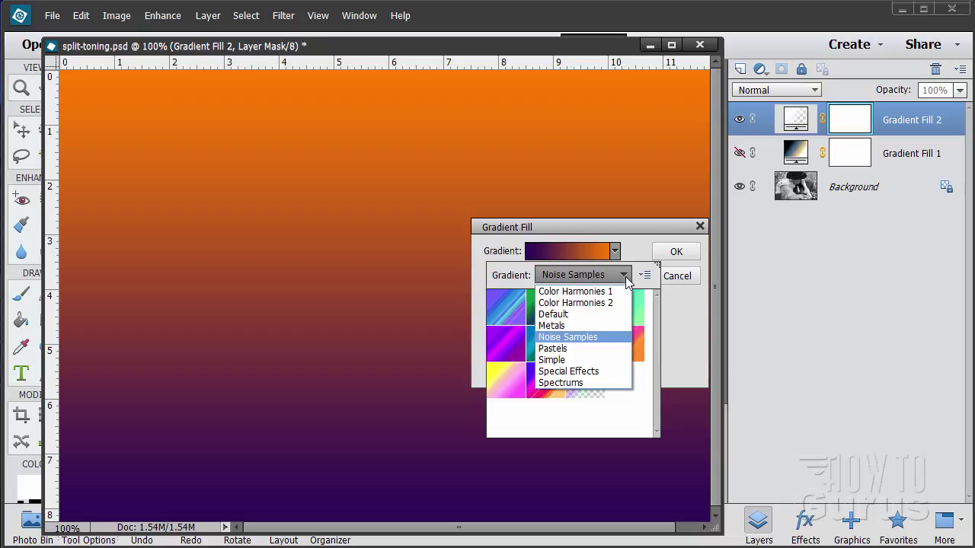
left_click(585, 349)
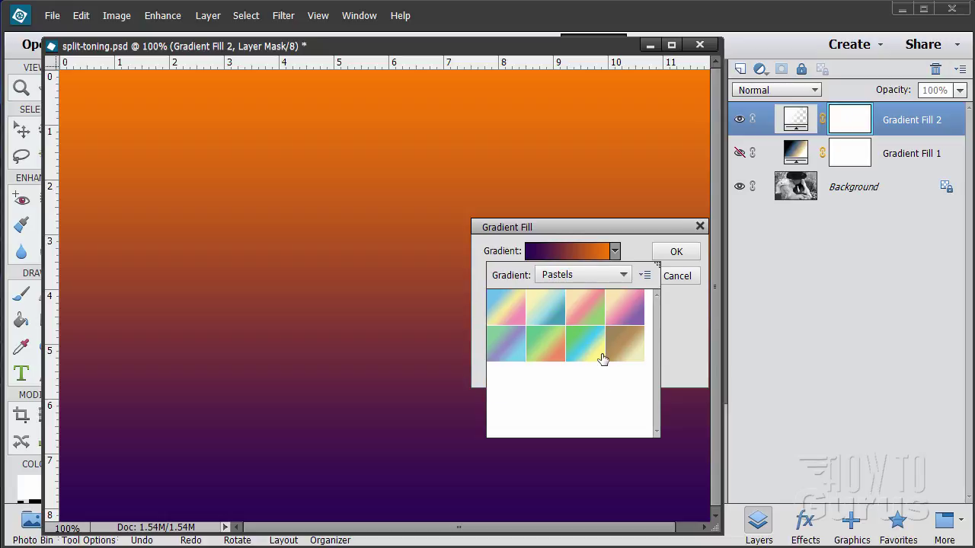
left_click(623, 276)
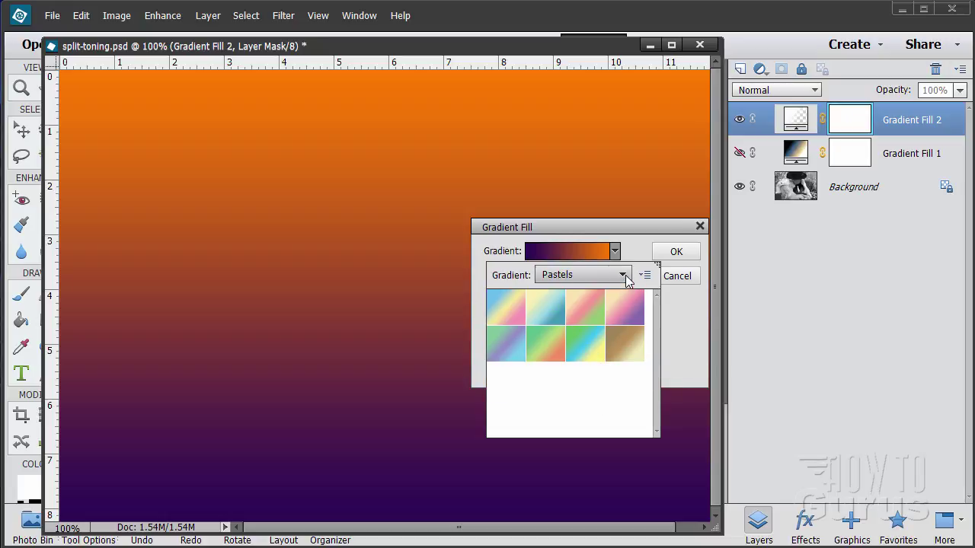
left_click(582, 359)
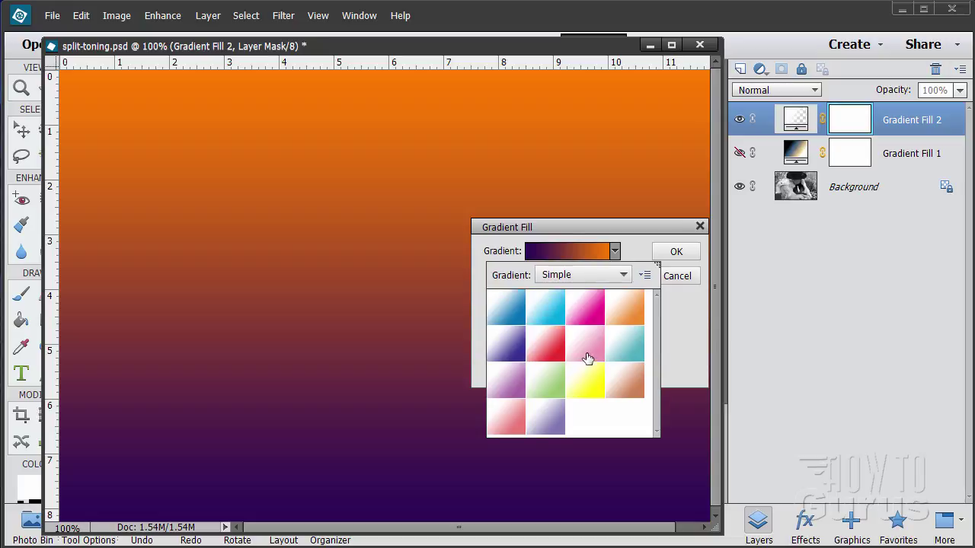
left_click(623, 275)
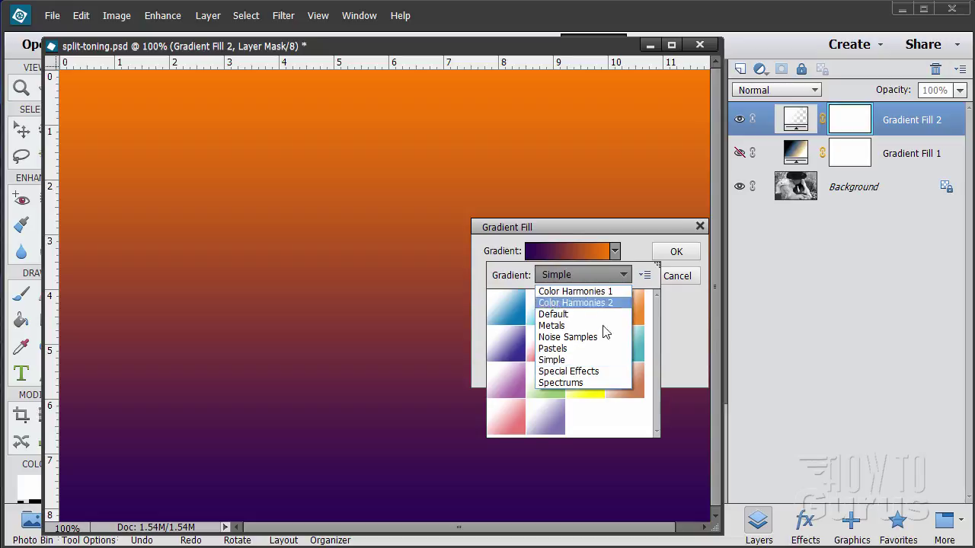
left_click(598, 372)
left_click(623, 275)
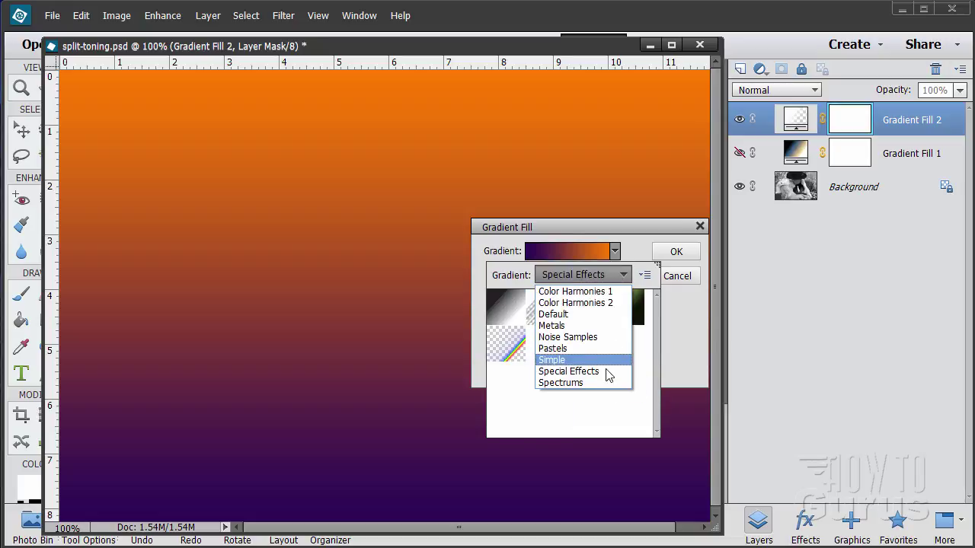
left_click(608, 383)
left_click(623, 275)
left_click(634, 258)
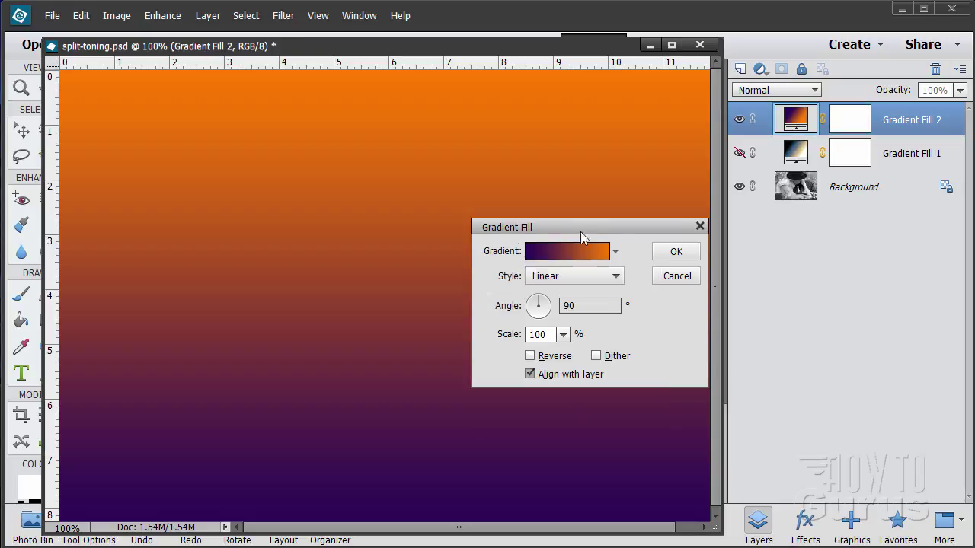
Step: Rotate the gradient to an angle of 107.1 degrees and set its scale to 102%
left_click_drag(539, 304, 536, 299)
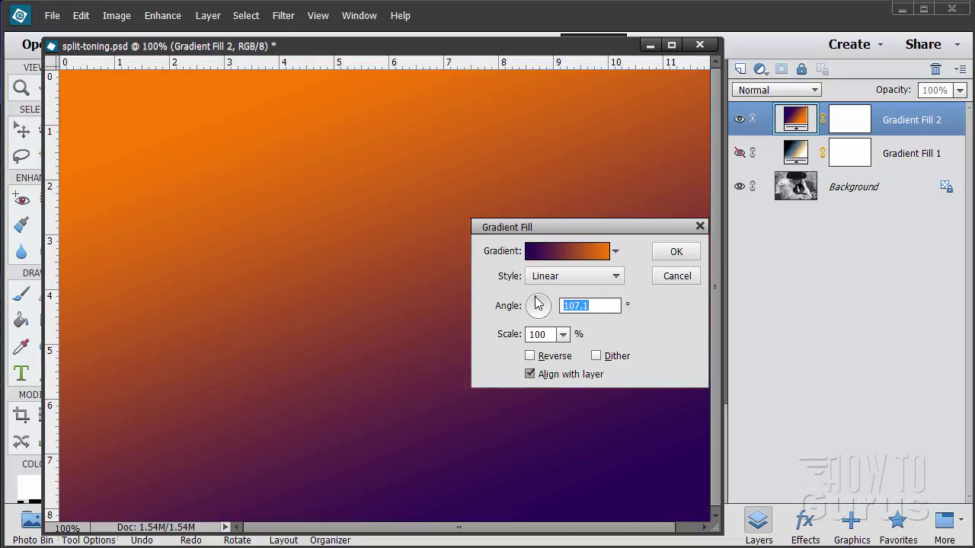
left_click(564, 336)
mouse_move(566, 353)
left_mouse_down()
mouse_move(604, 354)
mouse_move(550, 355)
mouse_move(566, 358)
left_mouse_up()
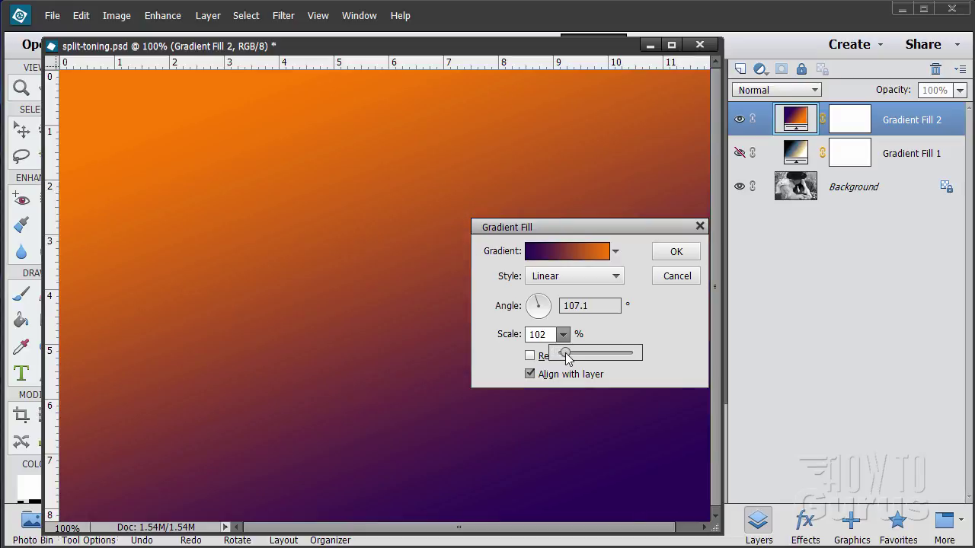
left_click(656, 316)
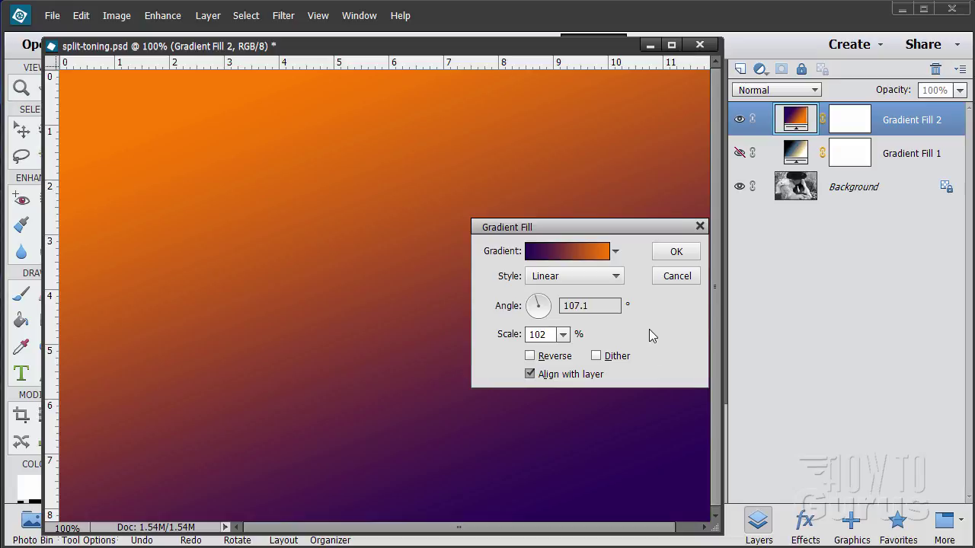
Step: Switch the gradient's Reverse option on and off to compare both color directions, leaving it off
left_click(531, 358)
left_click(530, 356)
left_click(530, 356)
left_click(531, 356)
Step: Set the gradient's angle to 90 degrees
double_click(594, 307)
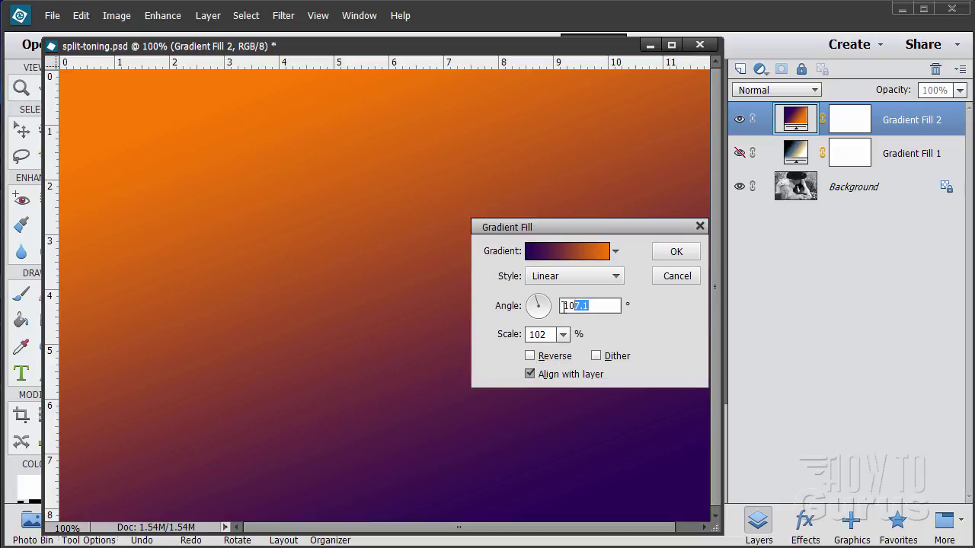
type("90")
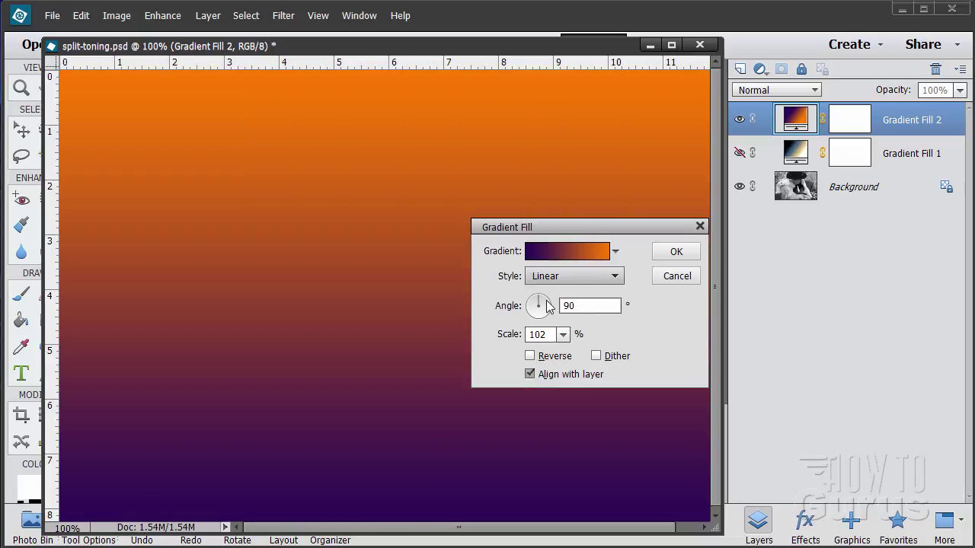
Step: Compare the Angle, Reflected and Diamond gradient styles on the canvas, and return the style to Linear
left_click(621, 283)
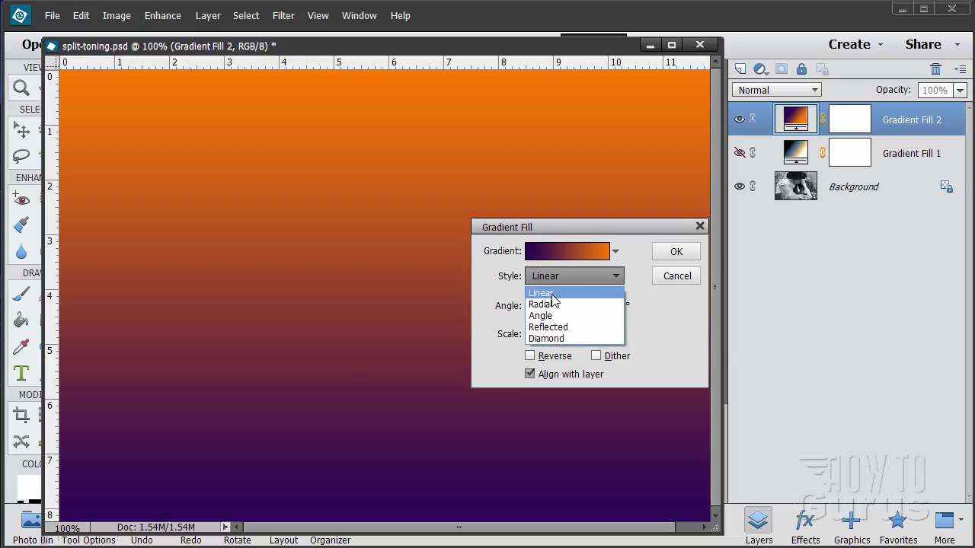
key("Down")
key("Down")
key("Return")
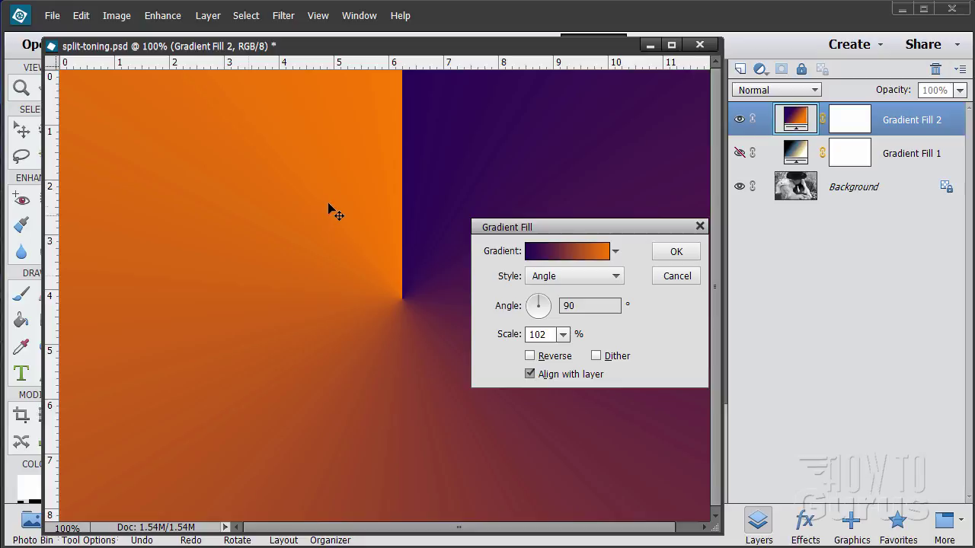
left_click(571, 281)
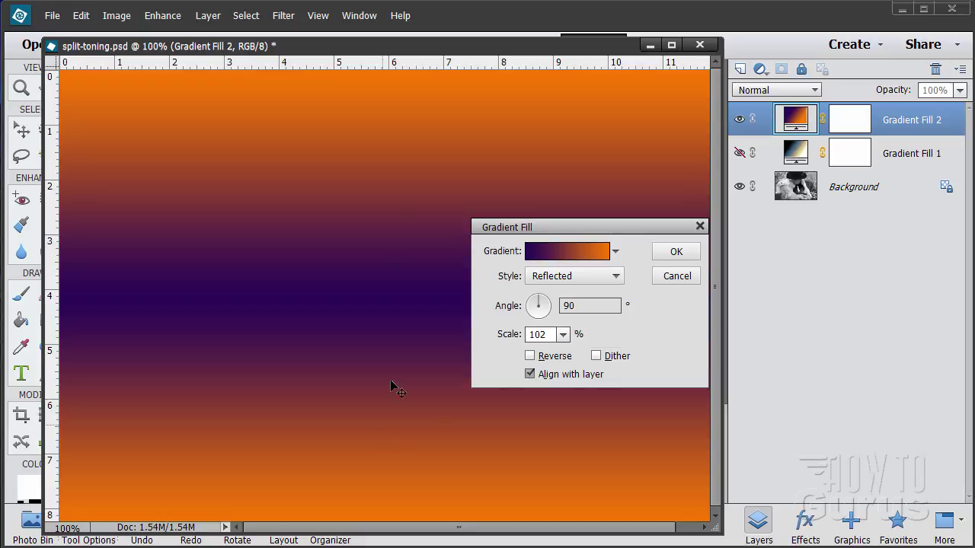
left_click(593, 277)
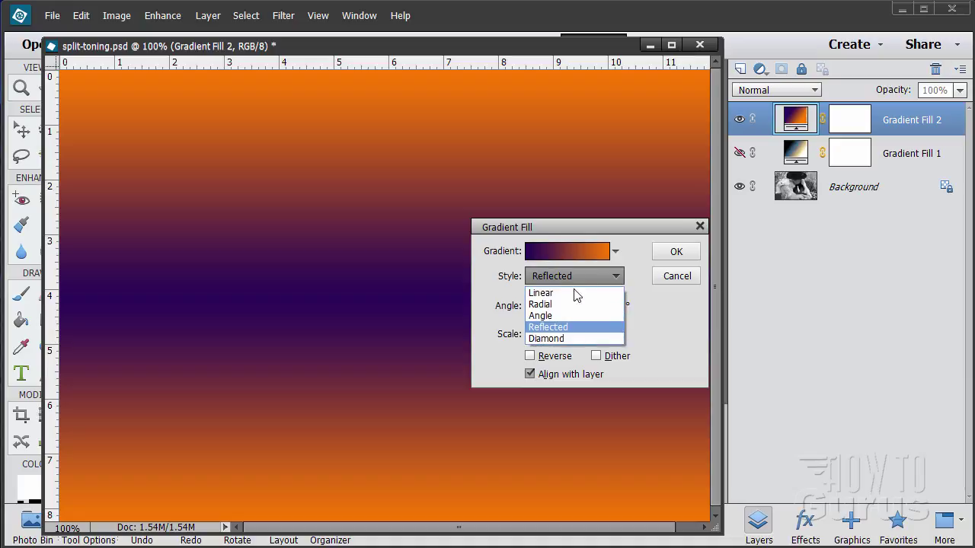
left_click(560, 339)
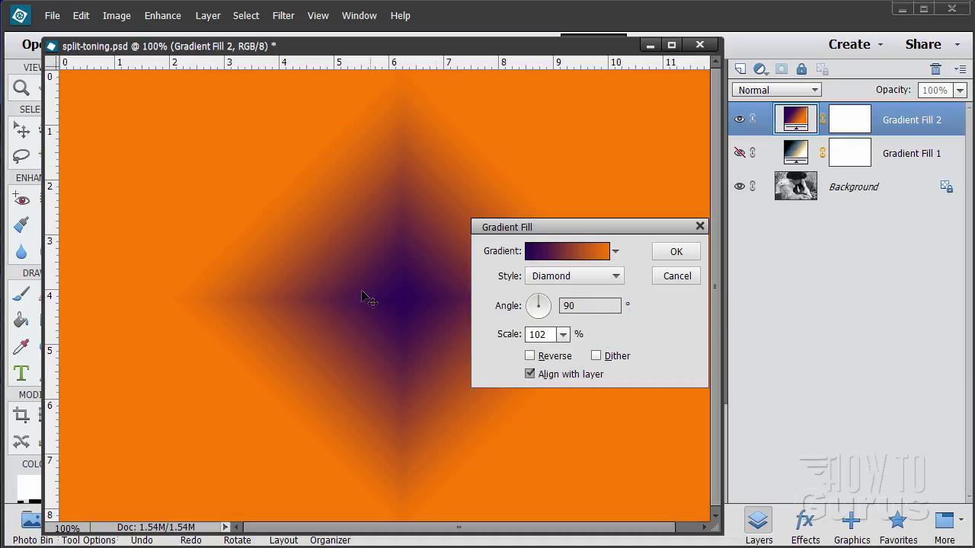
left_click(580, 281)
left_click(576, 293)
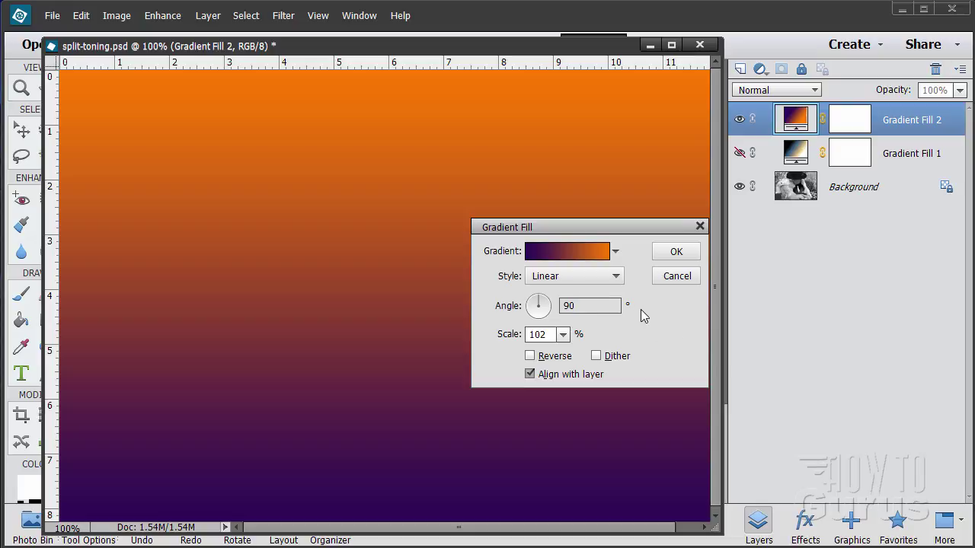
Step: View the Violet, Orange gradient in the Gradient Editor, leave the editor without changes, and apply the gradient fill
left_click(548, 256)
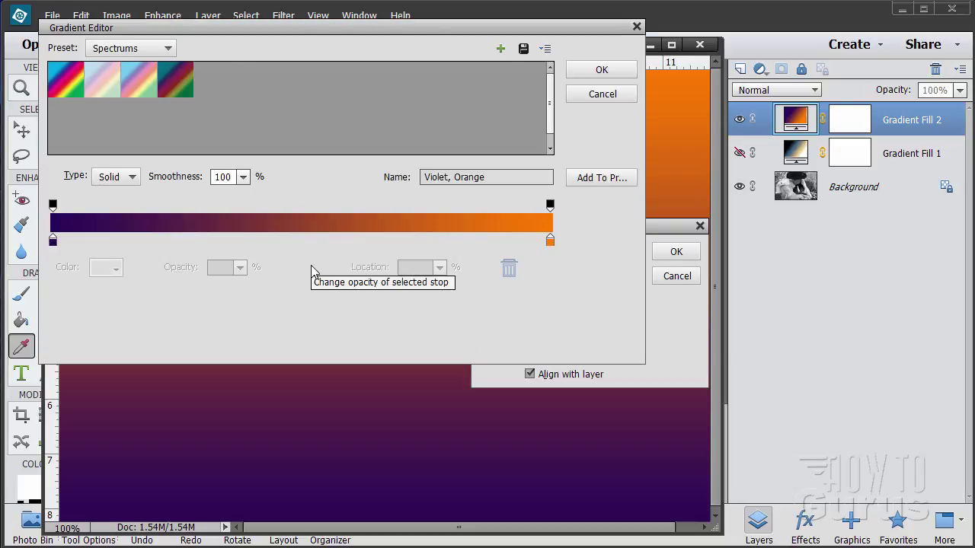
left_click(607, 97)
left_click(676, 254)
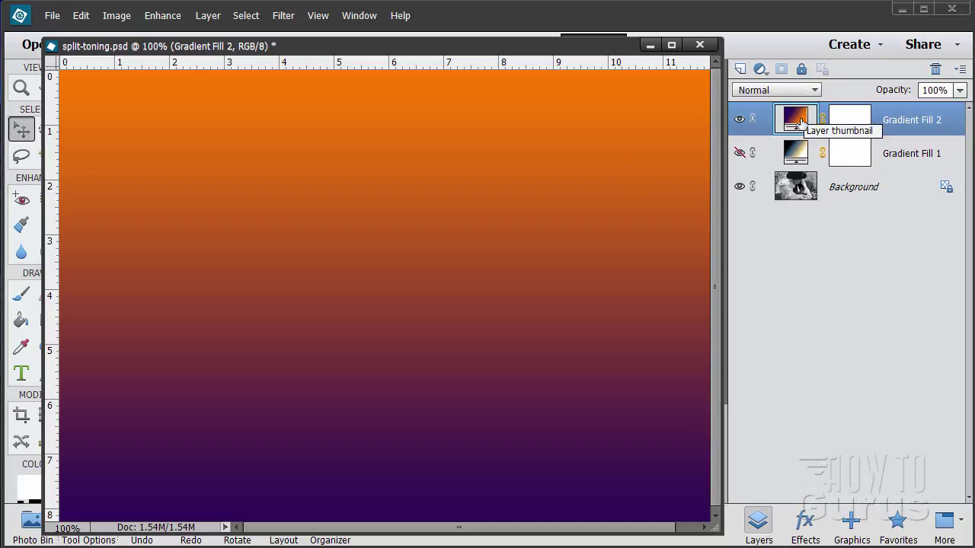
Step: Set the Gradient Fill 2 layer's opacity to 80% and its blend mode to Color
left_click(959, 90)
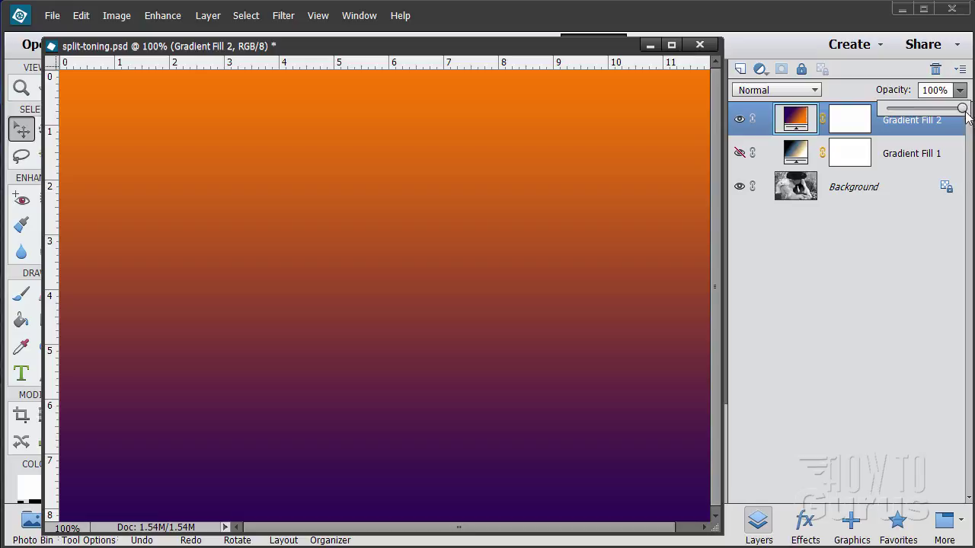
left_click_drag(963, 109, 951, 109)
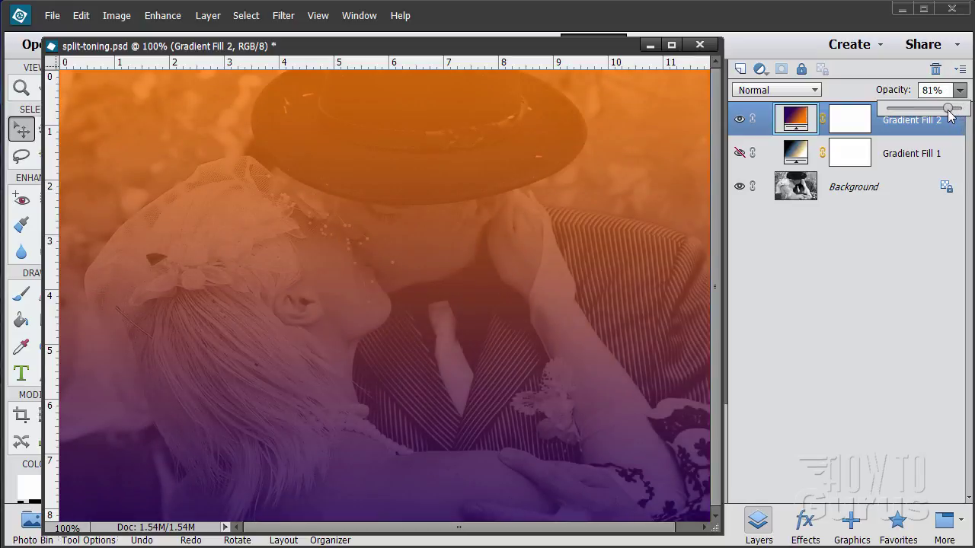
left_click(946, 91)
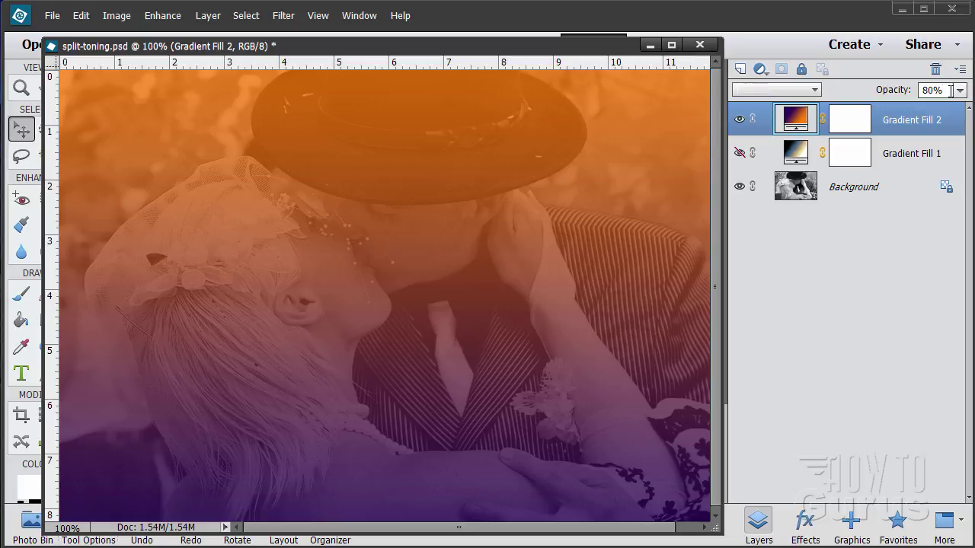
left_click(946, 92)
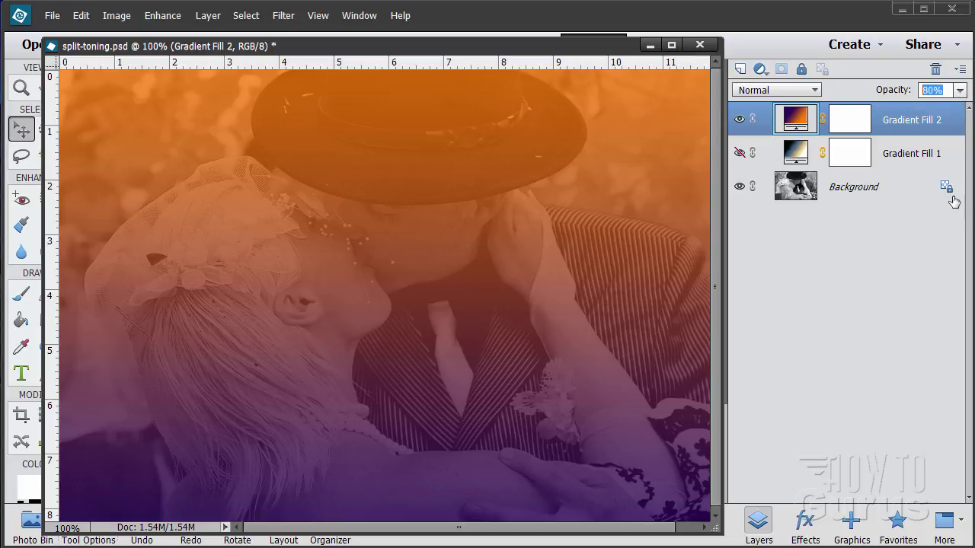
left_click(950, 91)
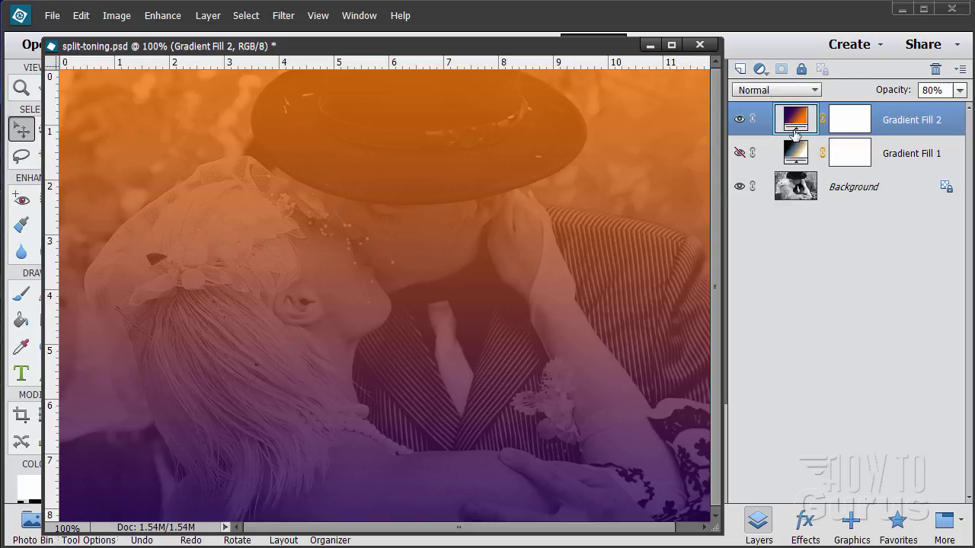
left_click(778, 96)
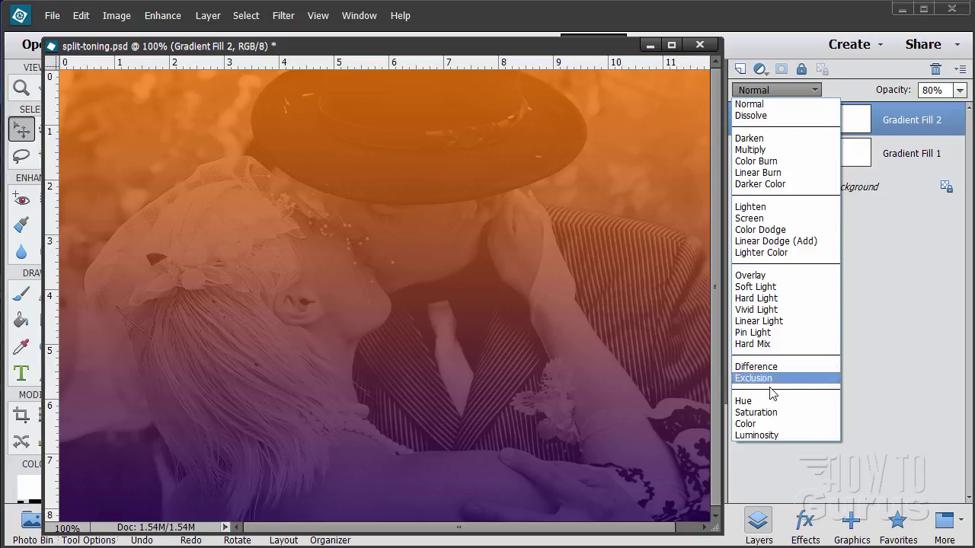
left_click(758, 425)
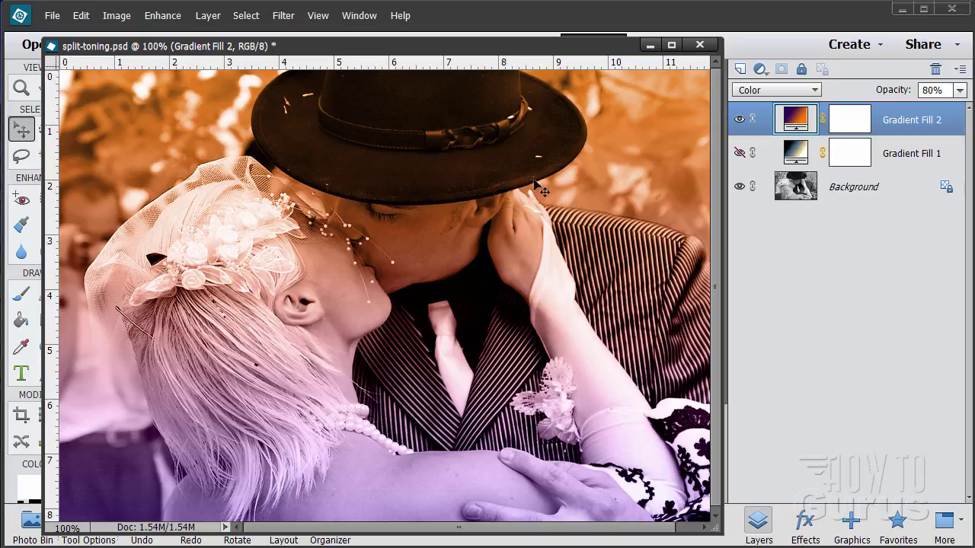
Step: Hide the Gradient Fill 2 layer and add a new gradient fill layer with the suggested name and Normal mode
left_click(739, 122)
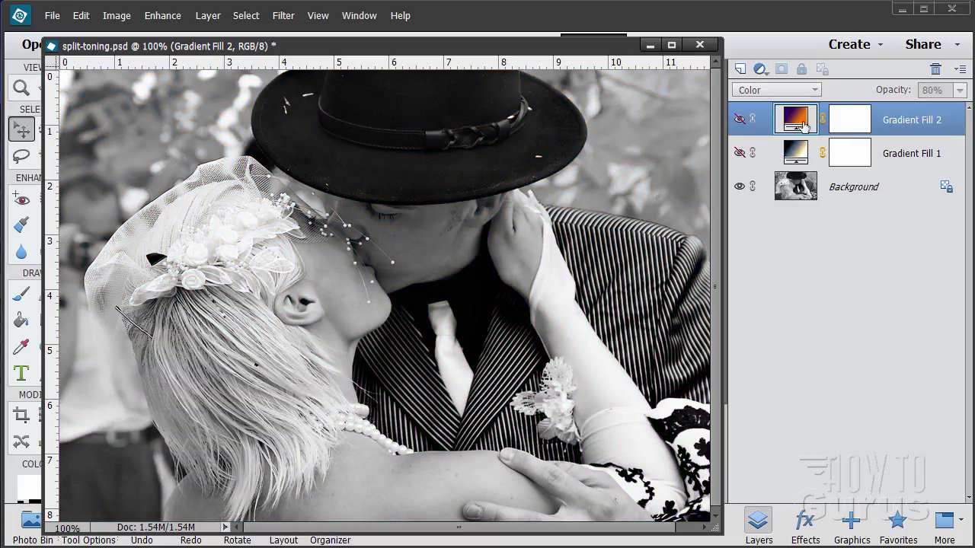
left_click(208, 17)
mouse_move(246, 130)
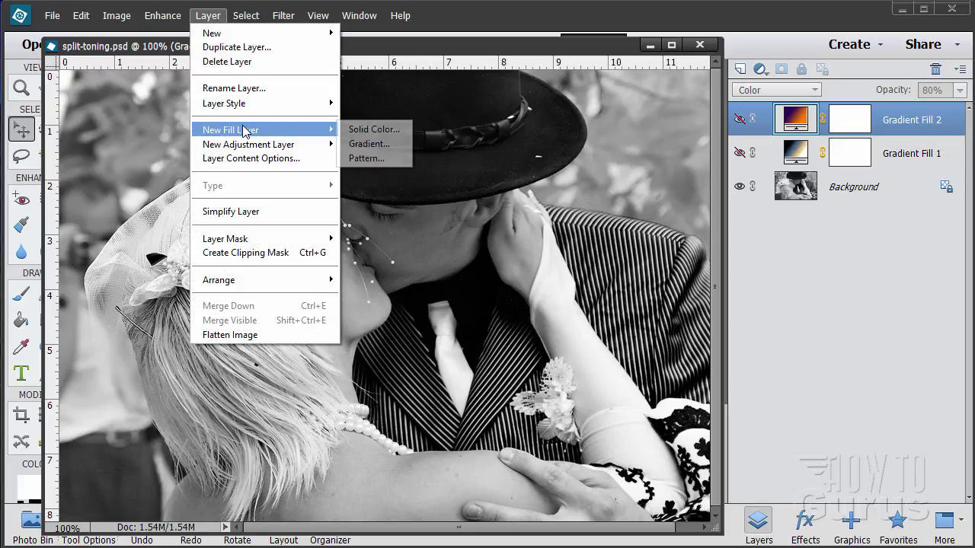
left_click(354, 145)
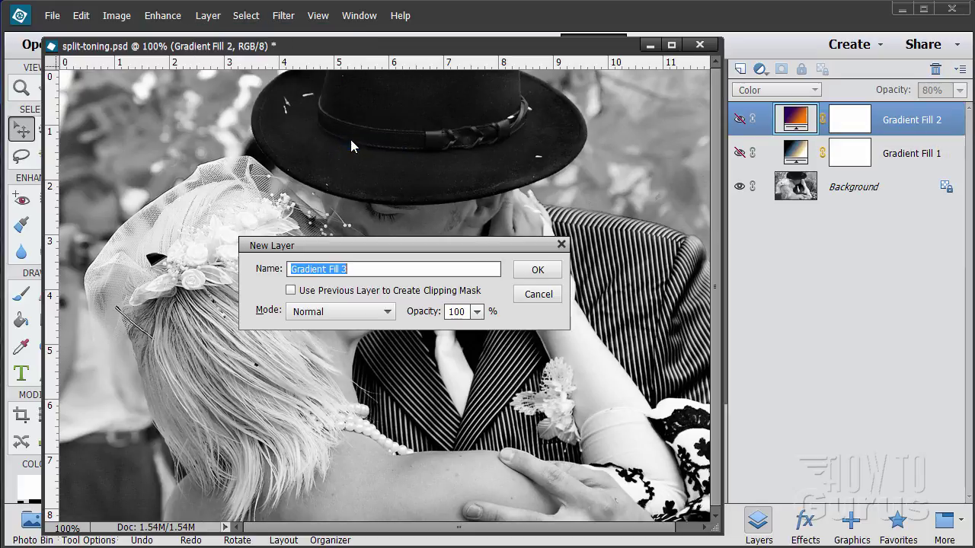
left_click(546, 272)
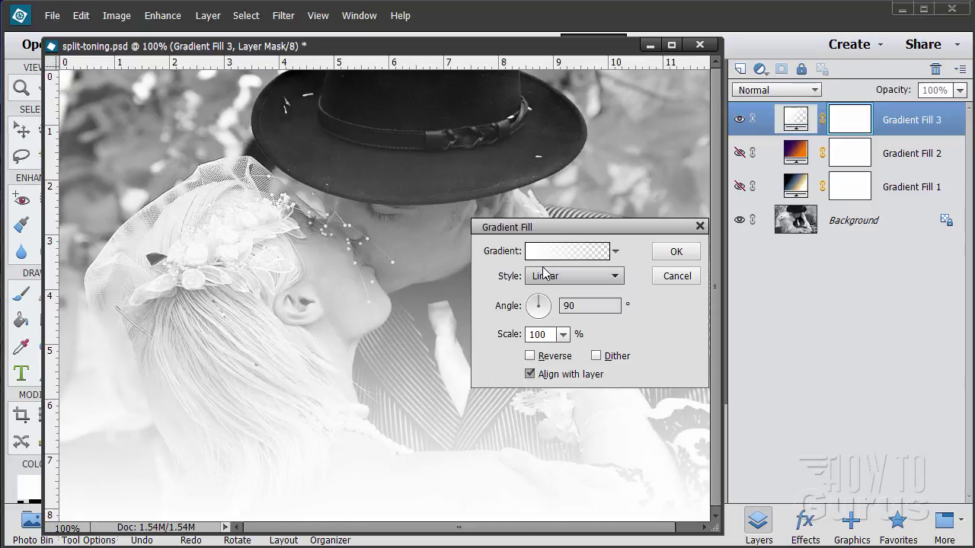
Step: Choose the Yellow-Green, Red, Orange, Blue gradient from the Color Harmonies 1 set for the new layer and apply it
left_click(615, 252)
left_click(616, 252)
left_click(616, 252)
left_click(595, 275)
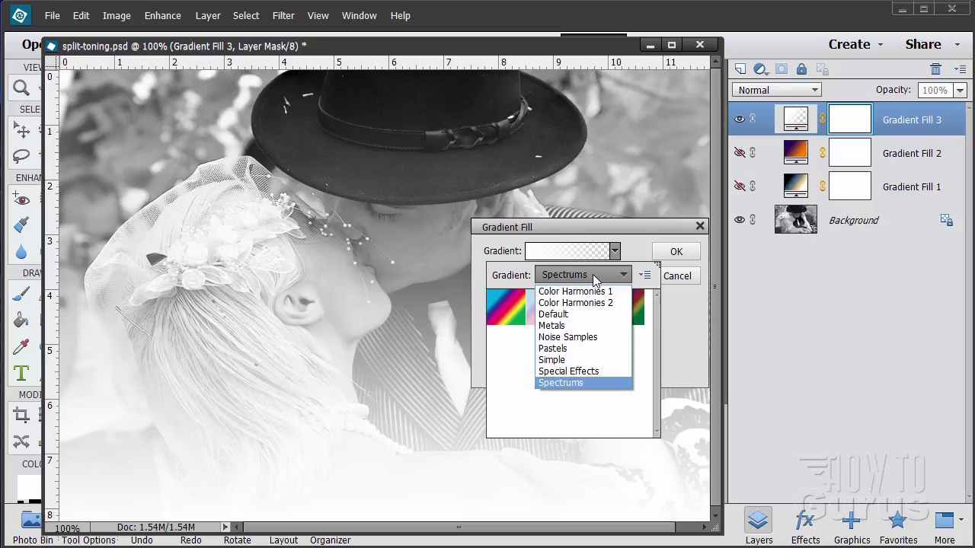
left_click(590, 292)
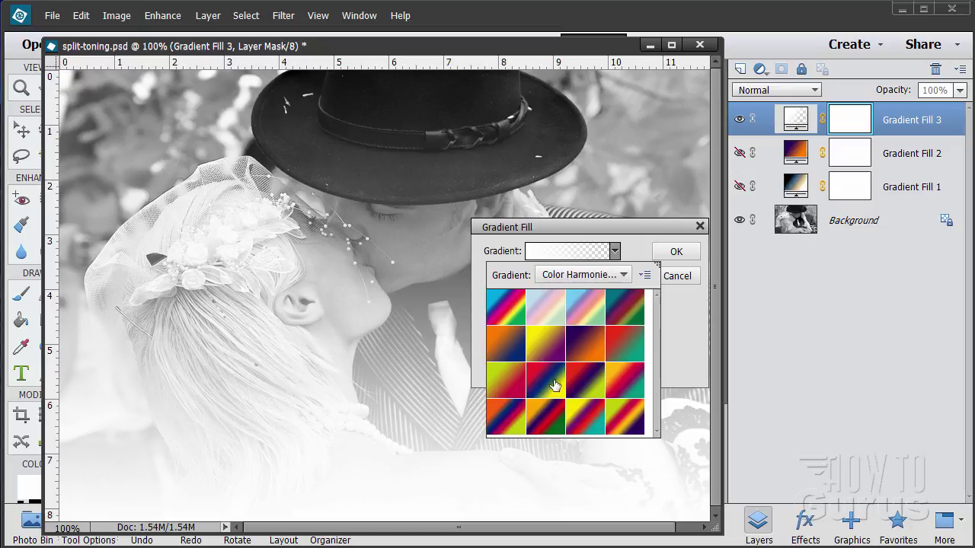
left_click(626, 419)
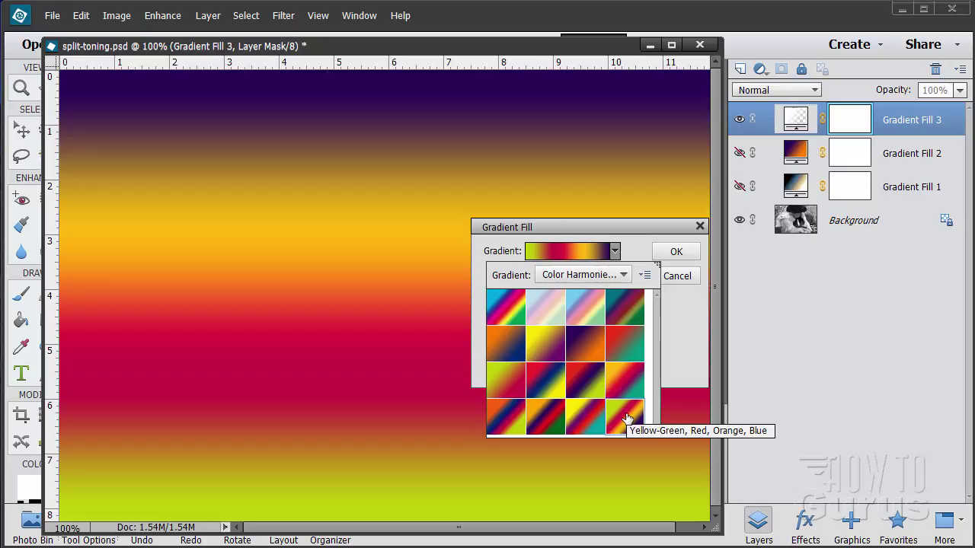
left_click(642, 253)
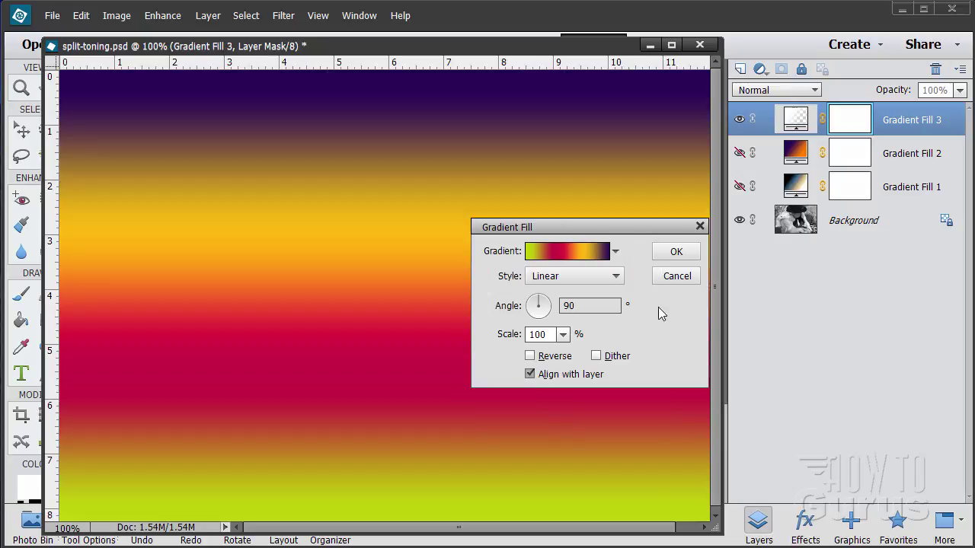
left_click(670, 255)
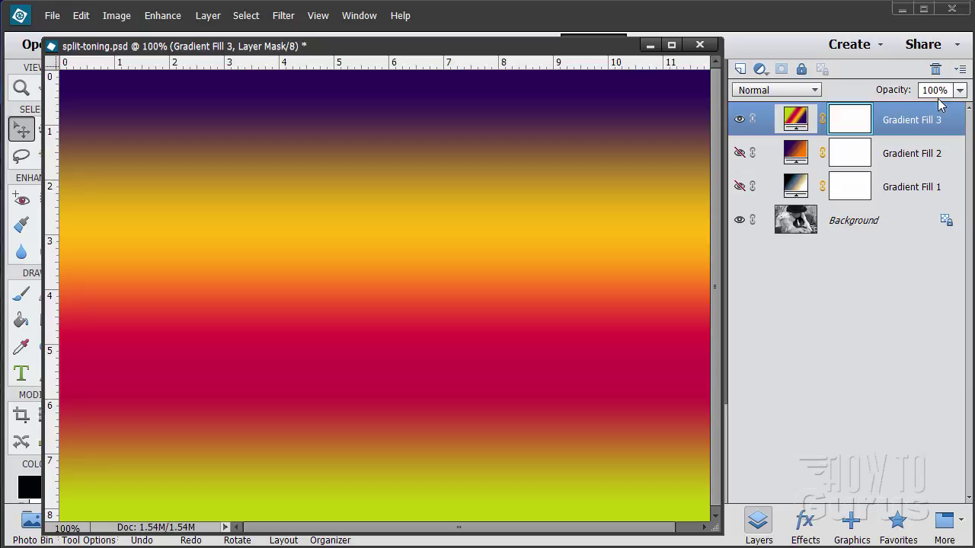
Step: Set the multicolor Gradient Fill 3 layer's opacity to 80% and its blend mode to Color
left_click_drag(948, 92, 913, 91)
type("80")
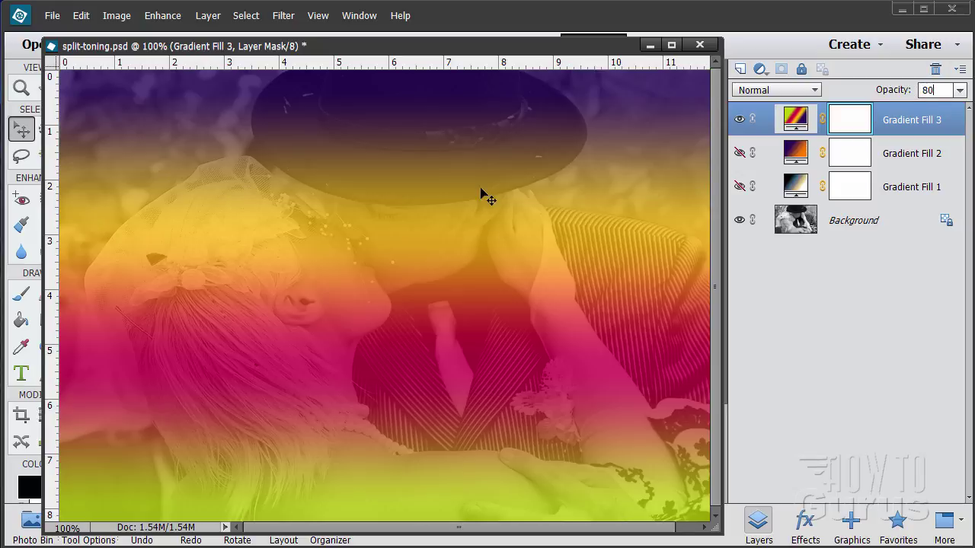
left_click(758, 91)
left_click(784, 424)
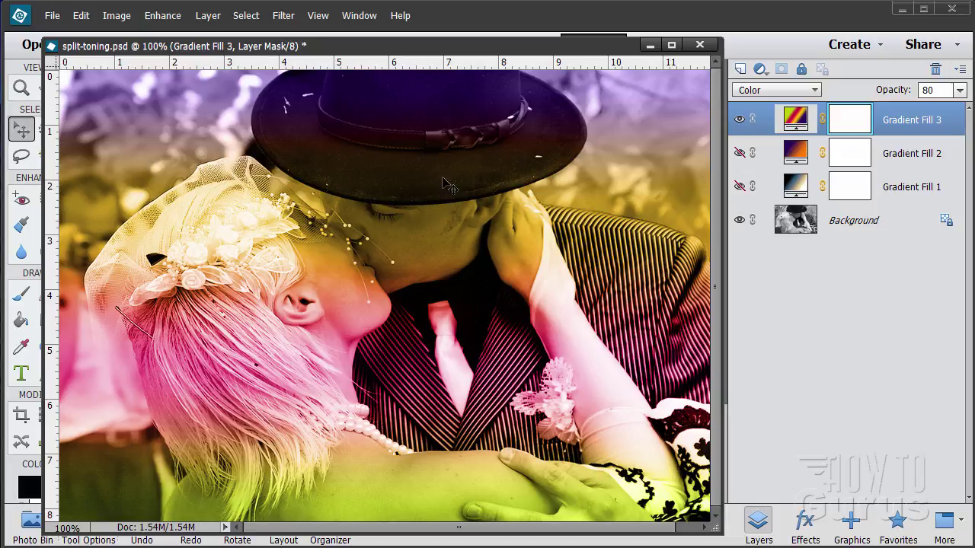
Step: Reopen the Gradient Fill 3 settings, view the preset gradients, try an angle of 93.58 degrees, and set the angle back to 90 degrees
double_click(796, 121)
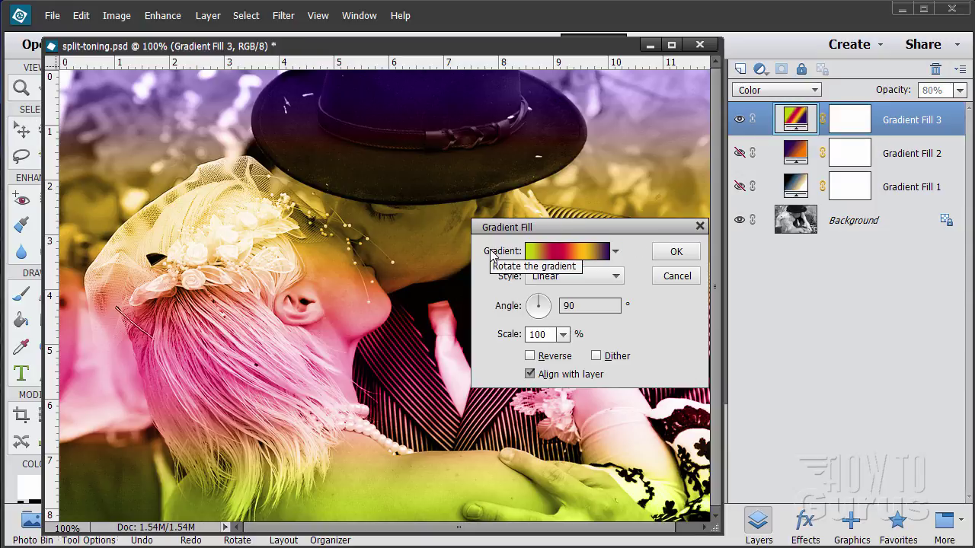
left_click(615, 252)
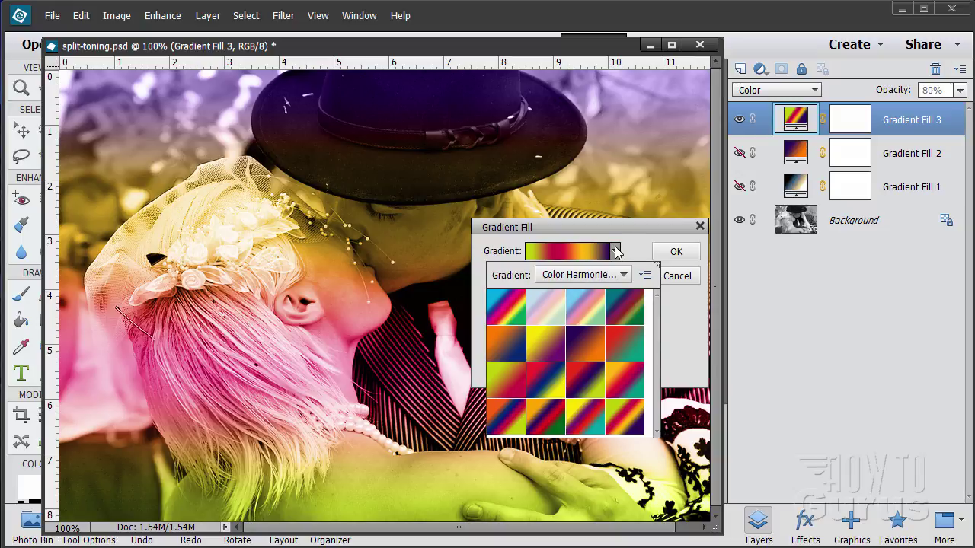
left_click(657, 250)
left_click_drag(544, 303, 541, 300)
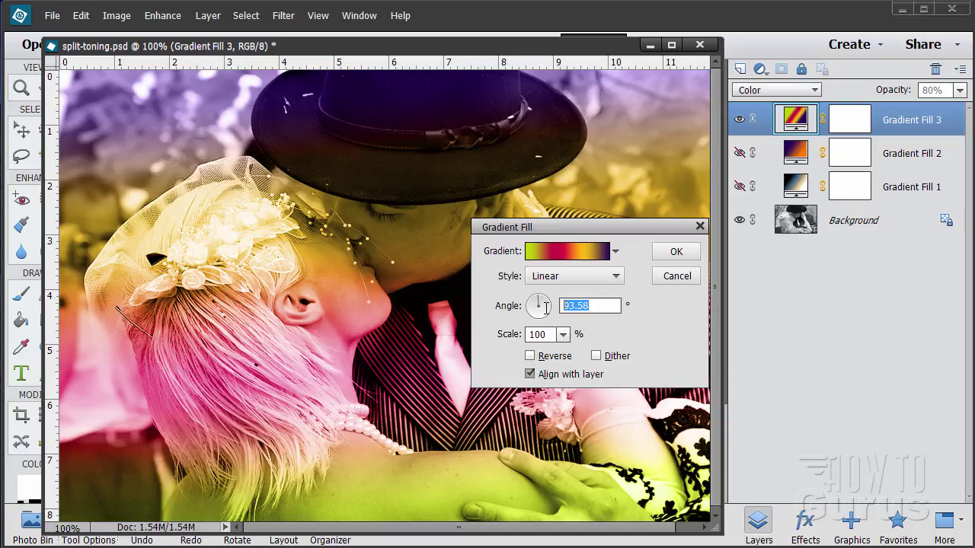
type("90")
left_click(531, 374)
Step: Open the Gradient Fill 3 gradient for editing, check both opacity stops, and shift the red color stop to 34%
left_click(567, 255)
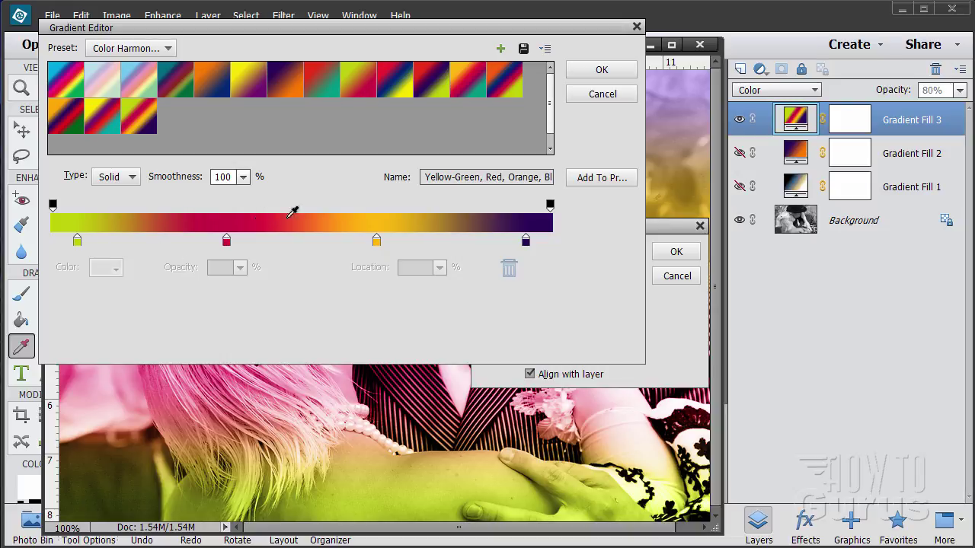
left_click(53, 207)
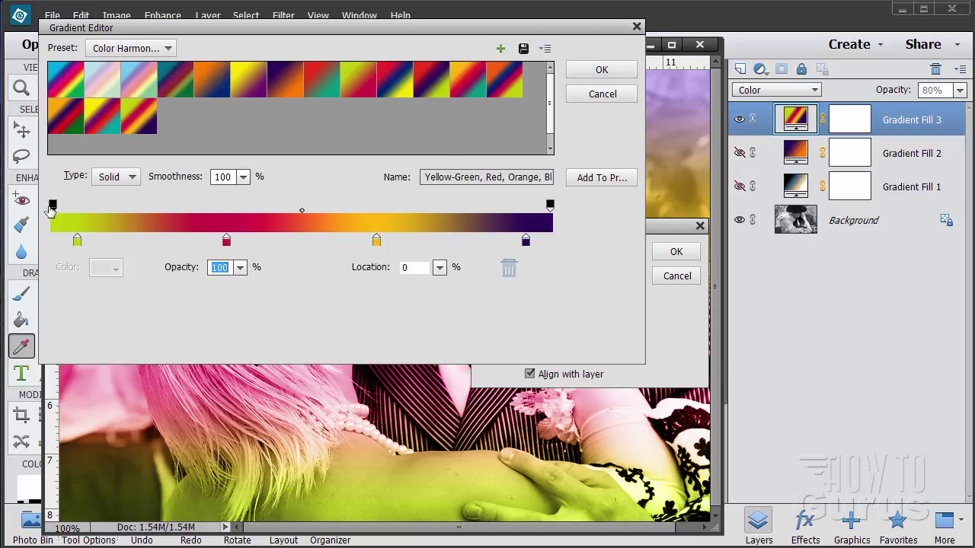
left_click(551, 204)
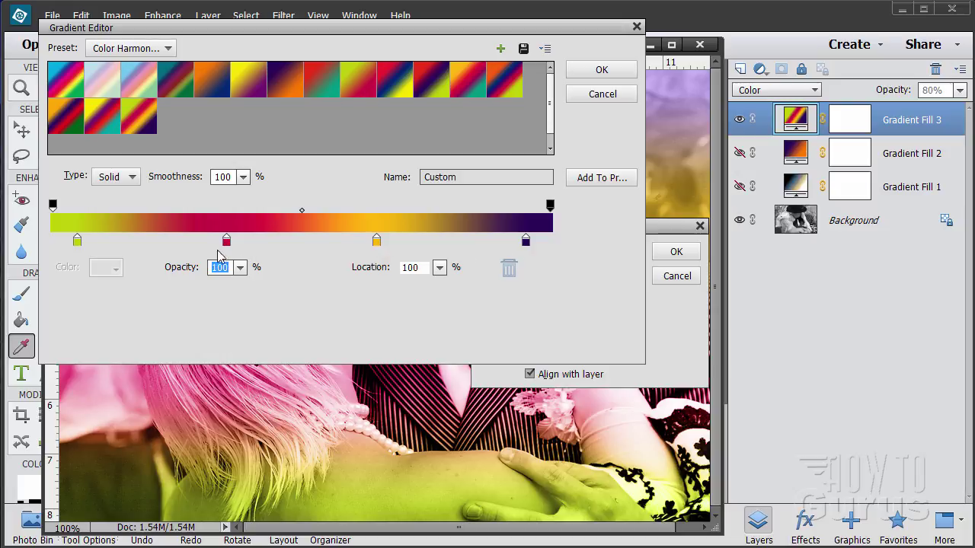
left_click_drag(227, 240, 227, 261)
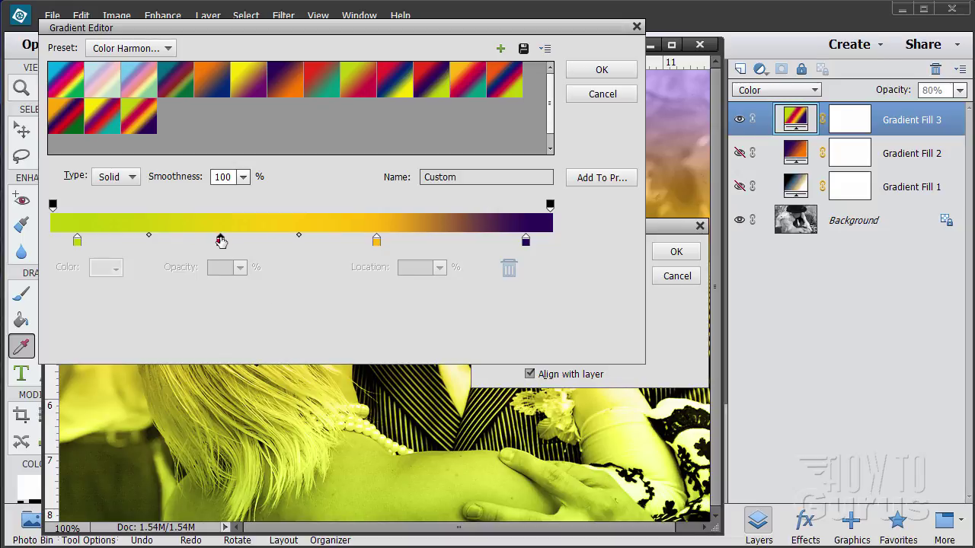
left_click(221, 241)
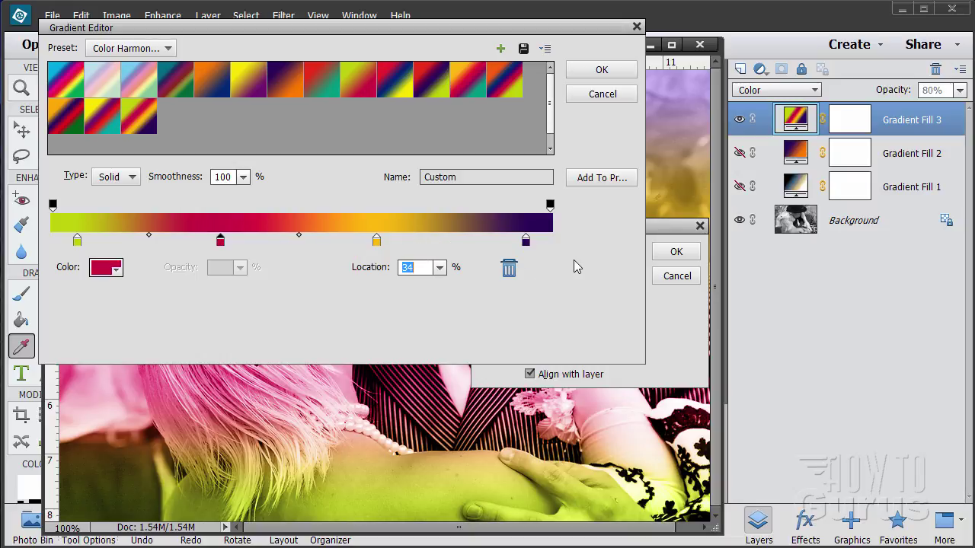
Step: Add a color stop at the 100% end of the gradient and make it white
left_click(552, 244)
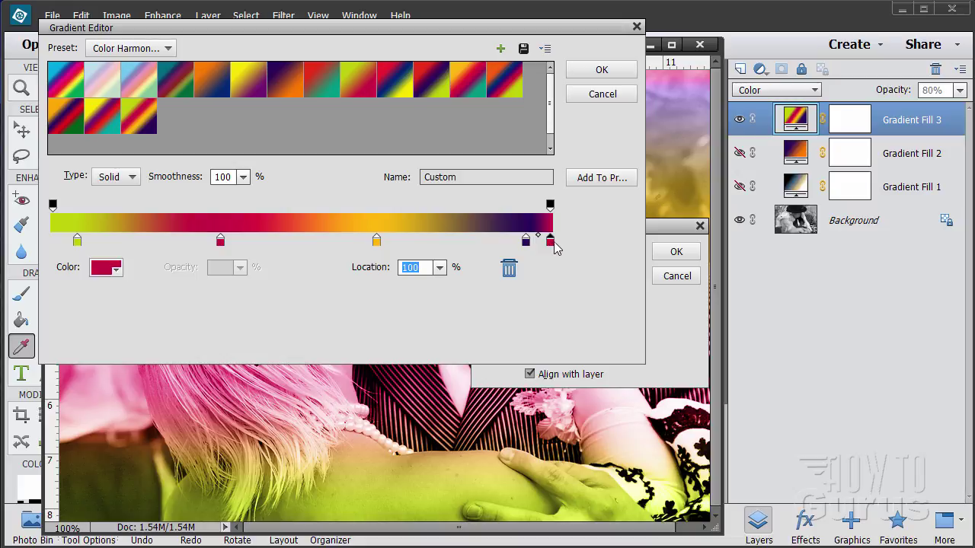
left_click(106, 268)
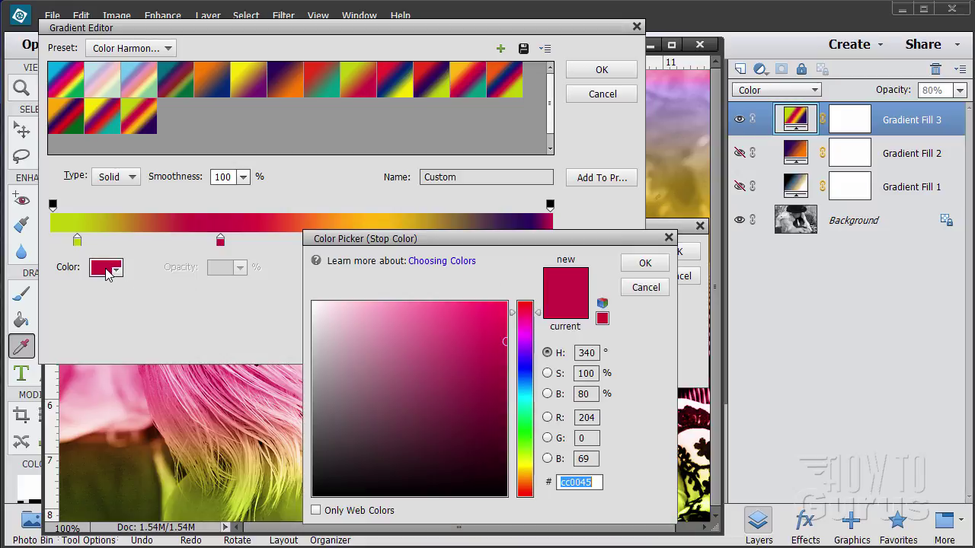
mouse_move(368, 340)
left_mouse_down()
mouse_move(372, 346)
mouse_move(312, 304)
left_mouse_up()
left_click(647, 264)
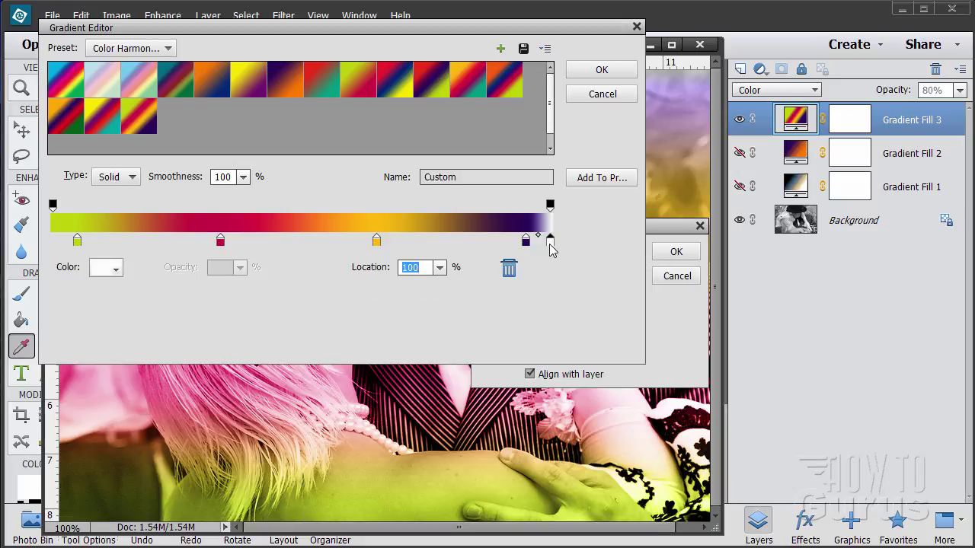
Step: Add a color stop at the 0% end of the gradient and make it black
left_click(54, 242)
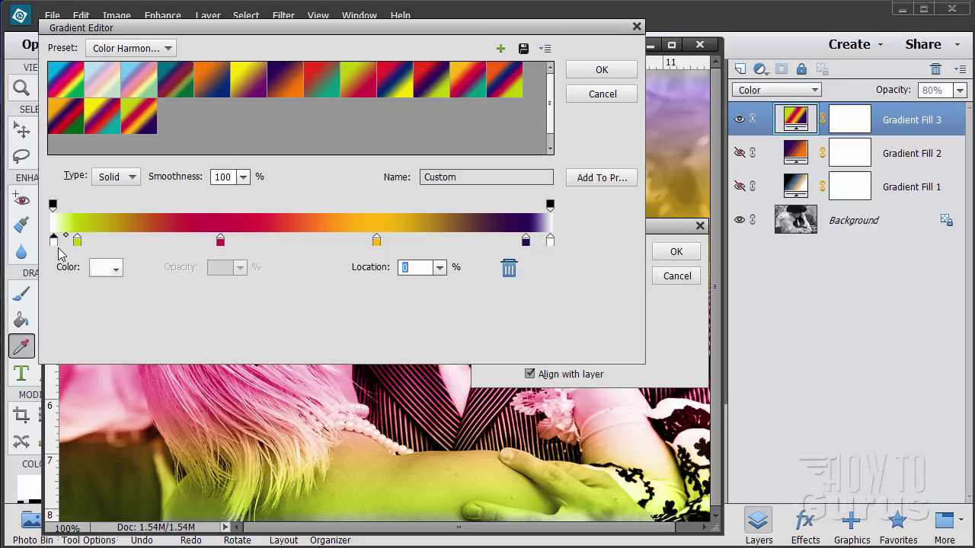
left_click(103, 271)
mouse_move(381, 362)
left_mouse_down()
mouse_move(345, 485)
mouse_move(309, 516)
left_mouse_up()
left_click(642, 265)
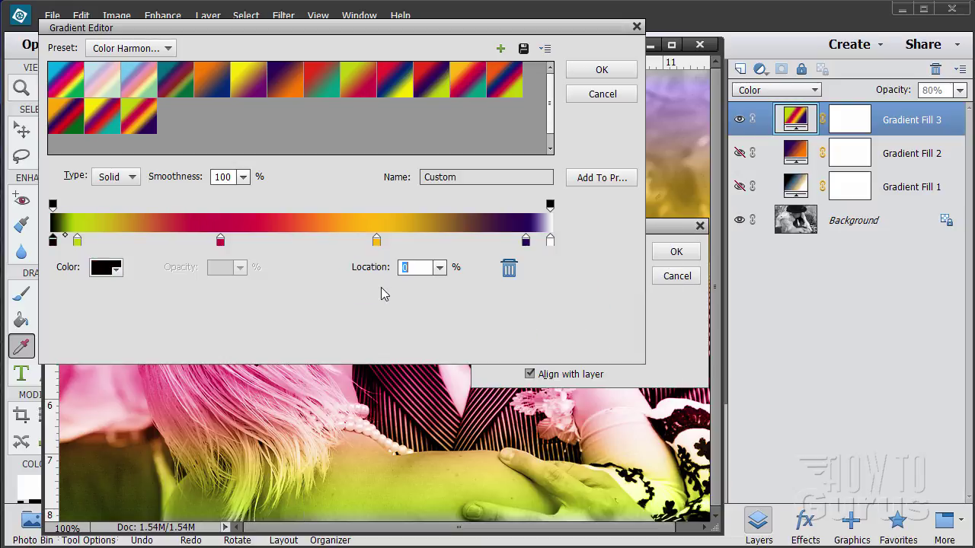
Step: Add a second black color stop at 2% and move the yellow-green stop to 11%
left_click(62, 241)
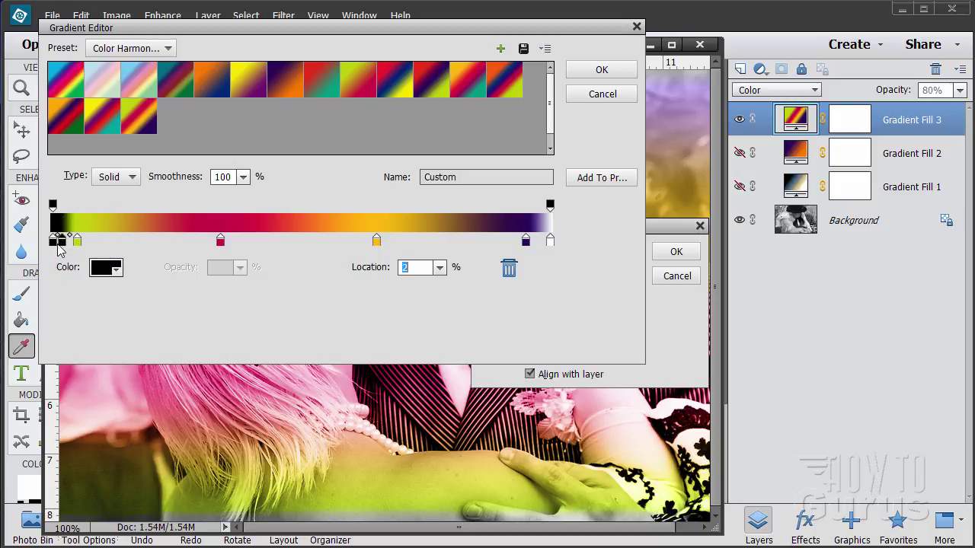
left_click_drag(79, 245, 93, 247)
left_click_drag(115, 246, 110, 245)
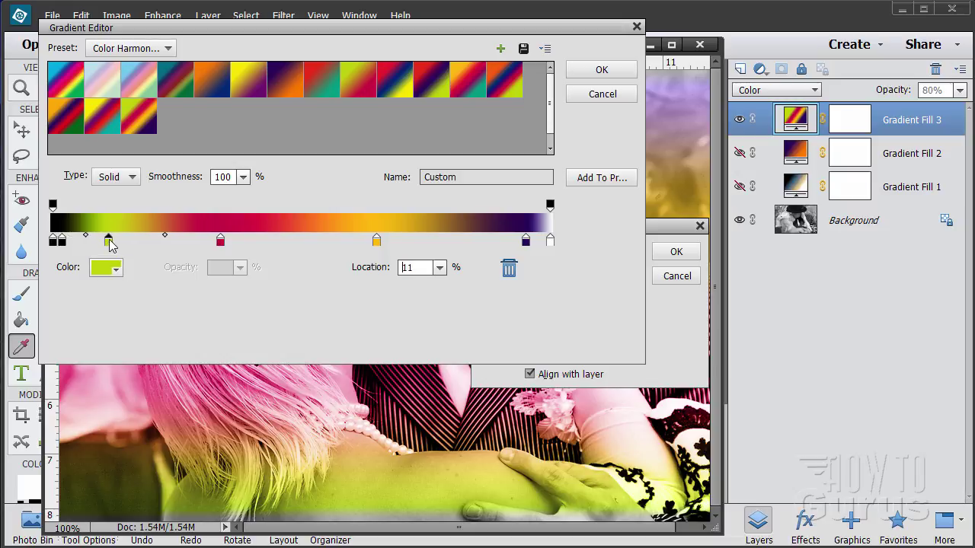
double_click(109, 242)
left_click(645, 287)
Step: Add white color stops at 98% and in the middle of the gradient at 51%
left_click(538, 242)
left_click_drag(539, 243, 541, 242)
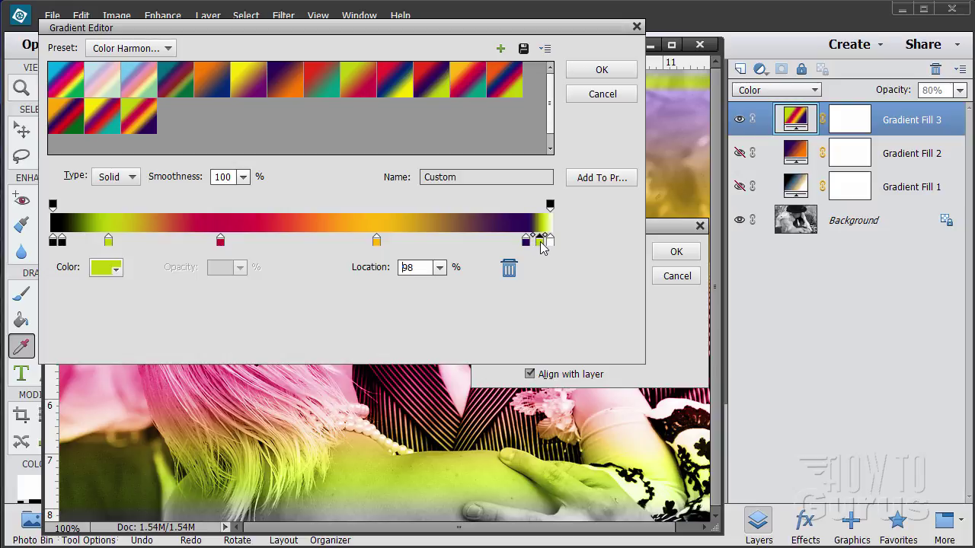
left_click(541, 244)
left_click(116, 273)
left_click_drag(320, 314, 312, 299)
left_click(626, 265)
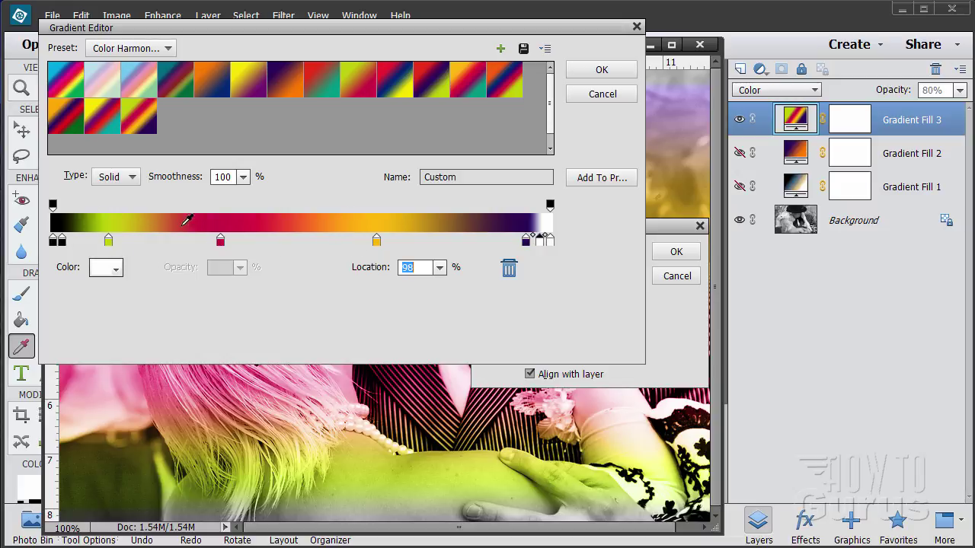
left_click(306, 246)
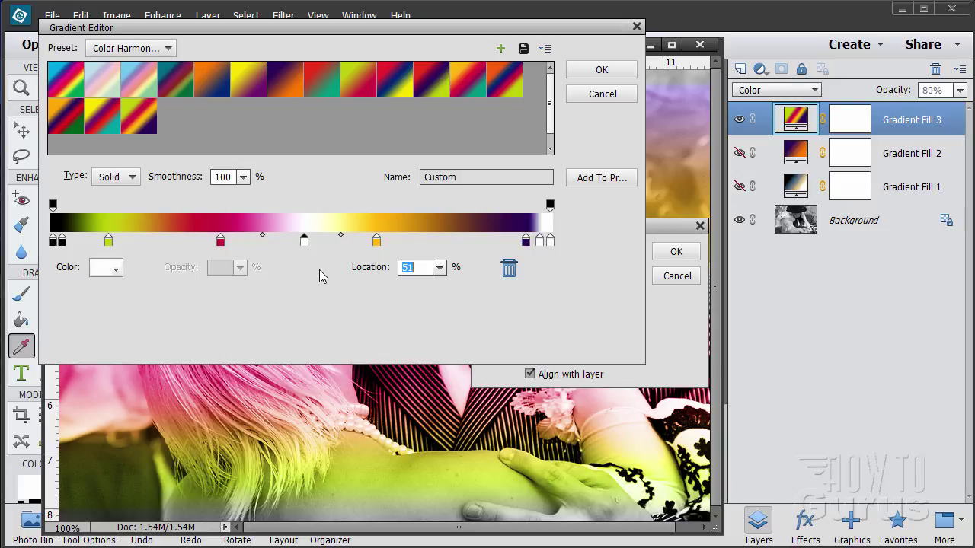
Step: Reposition the orange stop to 68%, the dark blue stop to 85%, the red stop to 32%, and the yellow-green stop closer to the red one
left_click(376, 240)
left_click_drag(377, 241, 397, 242)
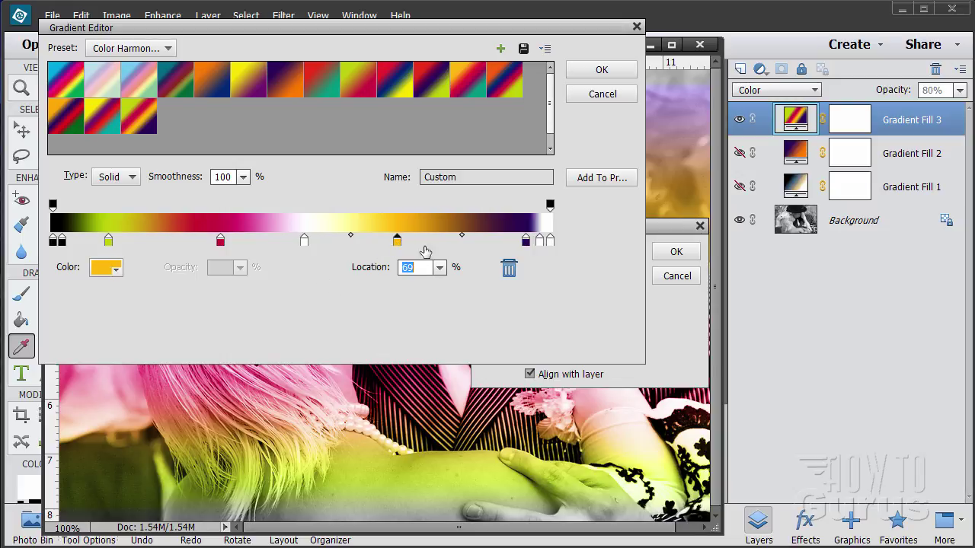
left_click_drag(526, 241, 476, 242)
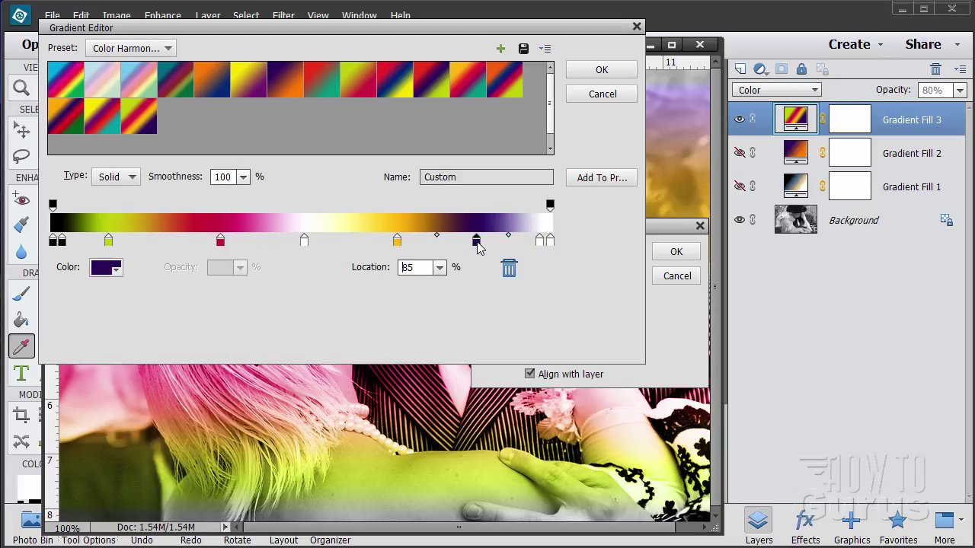
left_click_drag(397, 242, 393, 247)
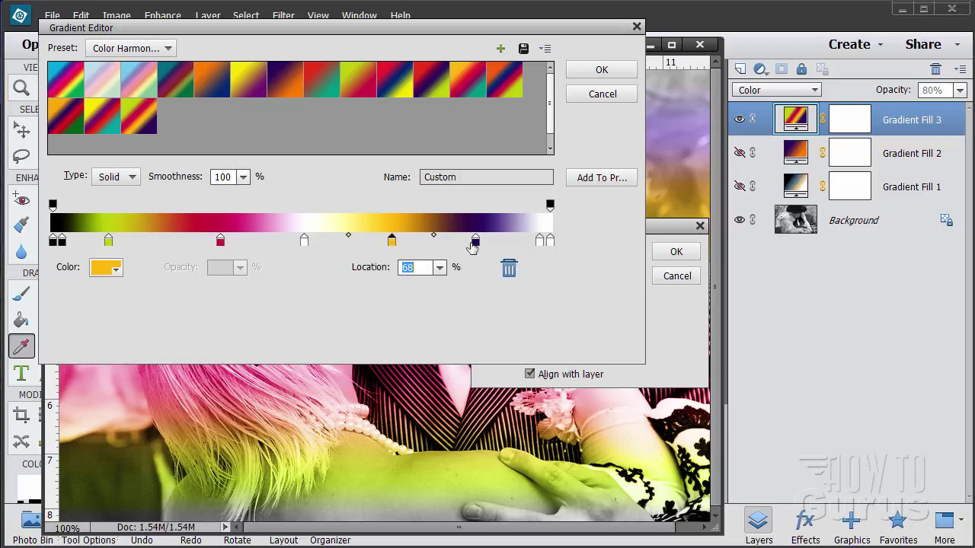
left_click_drag(112, 245, 131, 245)
left_click_drag(223, 249, 216, 248)
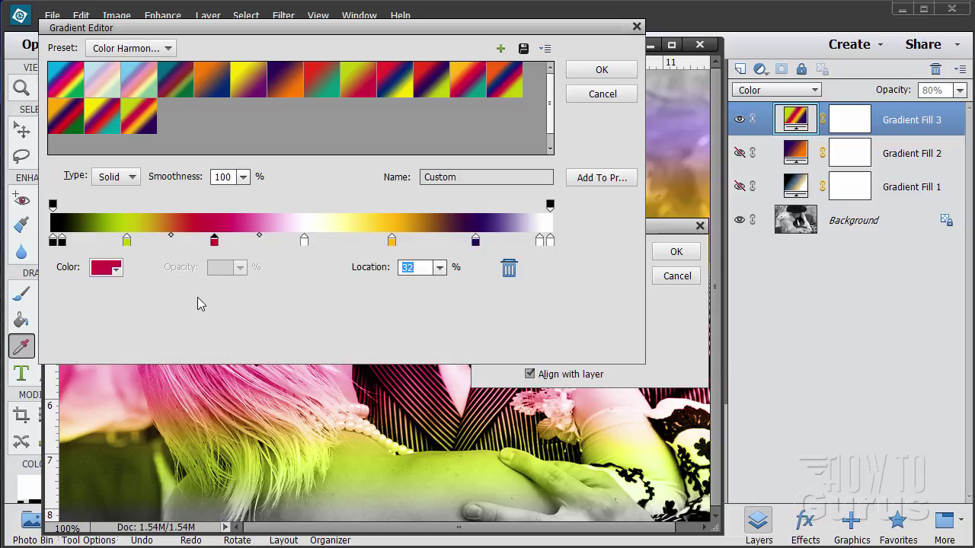
Step: Recolor the yellow-green stop to dark blue, hex 0d0b58
left_click(127, 245)
left_click(106, 270)
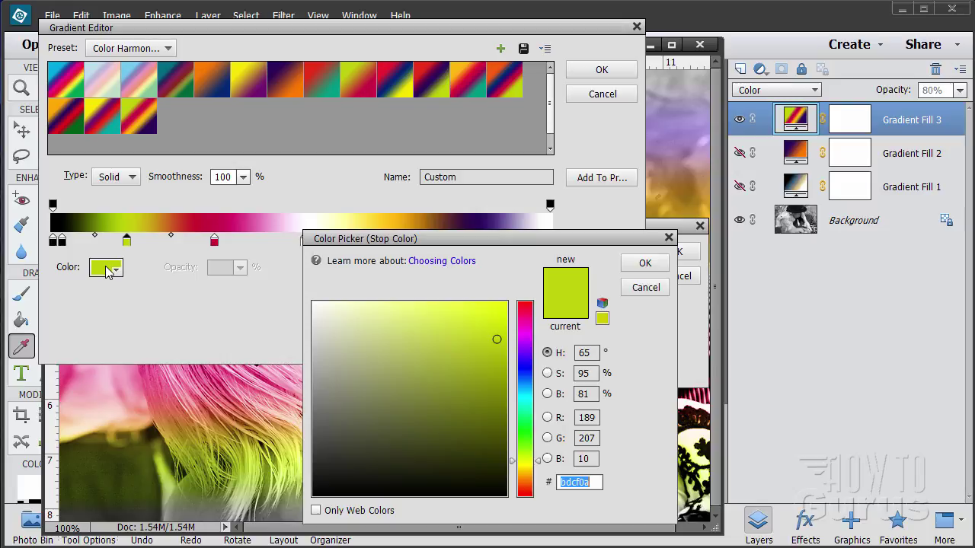
mouse_move(539, 462)
left_mouse_down()
mouse_move(543, 358)
mouse_move(542, 368)
left_mouse_up()
left_click(495, 418)
left_click(483, 429)
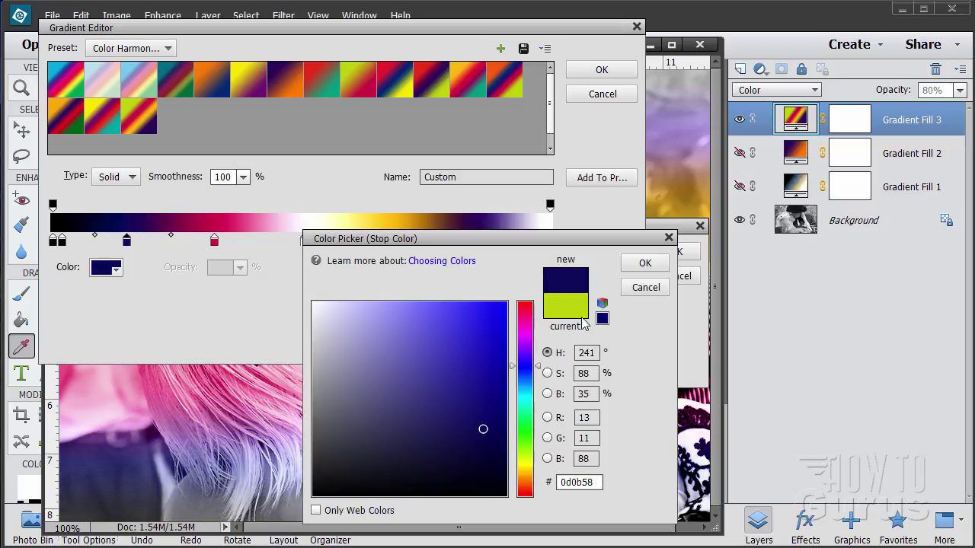
left_click(644, 264)
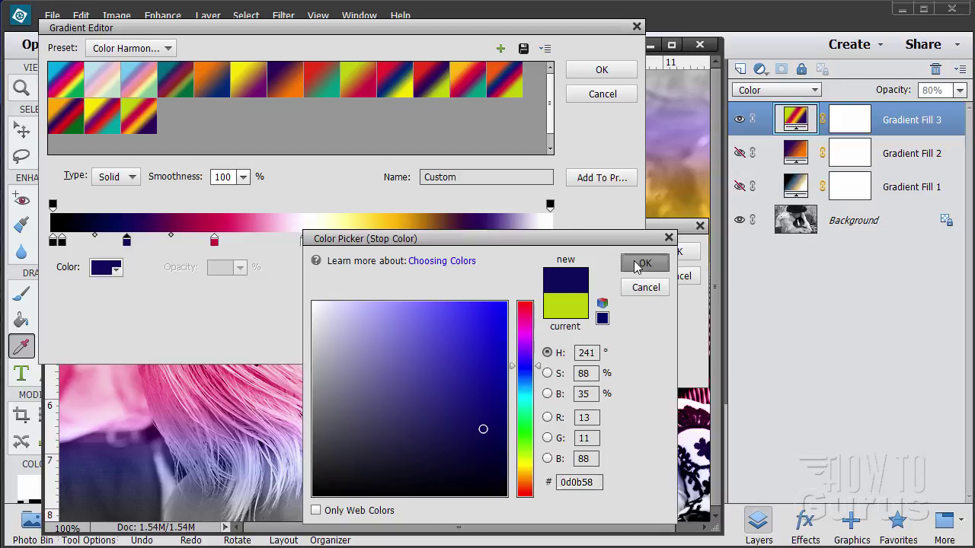
Step: Move the Gradient Editor off the bride in the photo and recolor the red stop at 32% to light blue, hex 7bc0fb
left_click(216, 245)
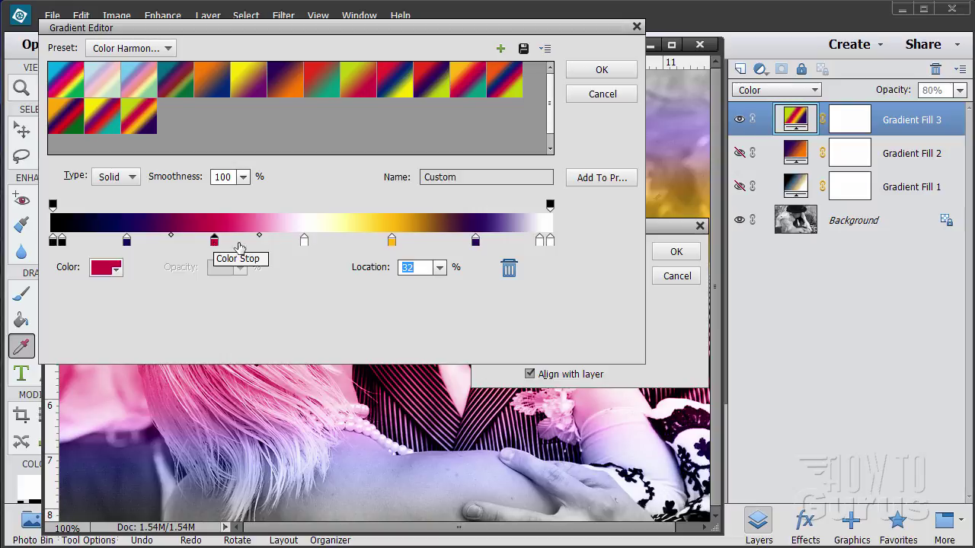
left_click_drag(307, 38, 664, 96)
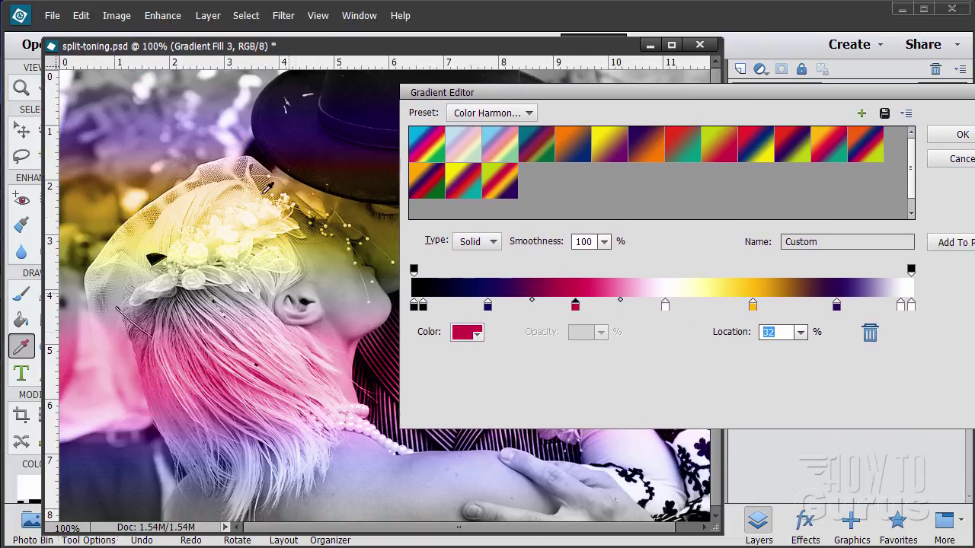
left_click_drag(554, 94, 548, 94)
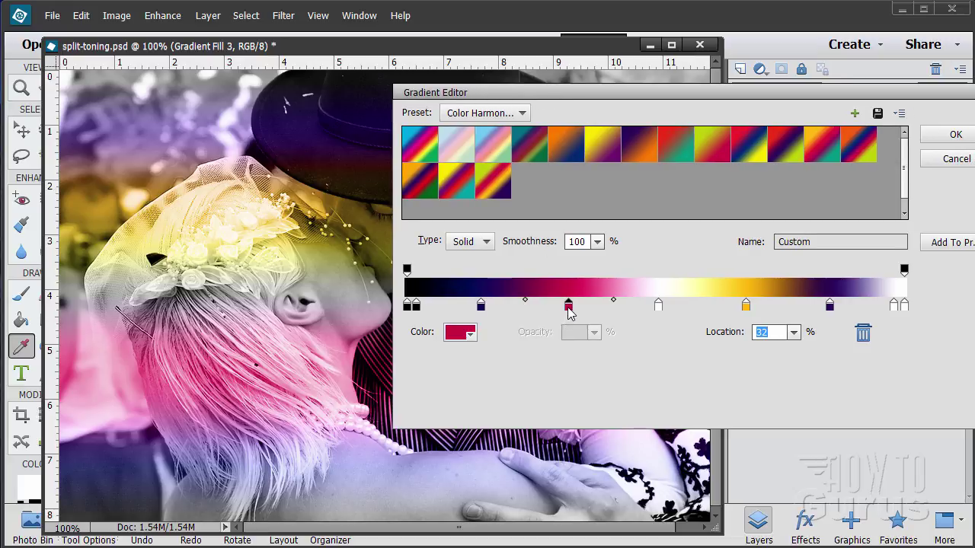
left_click(460, 333)
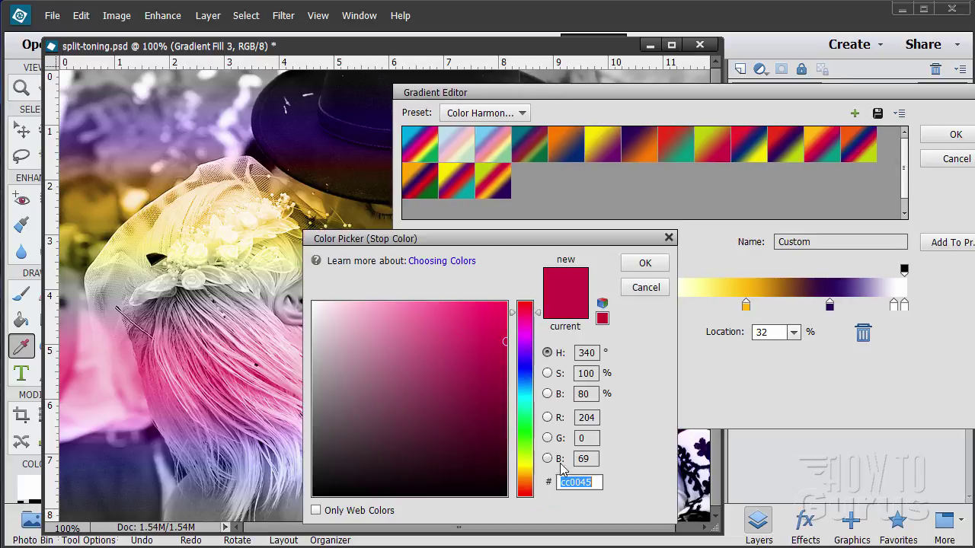
left_click_drag(539, 316, 538, 371)
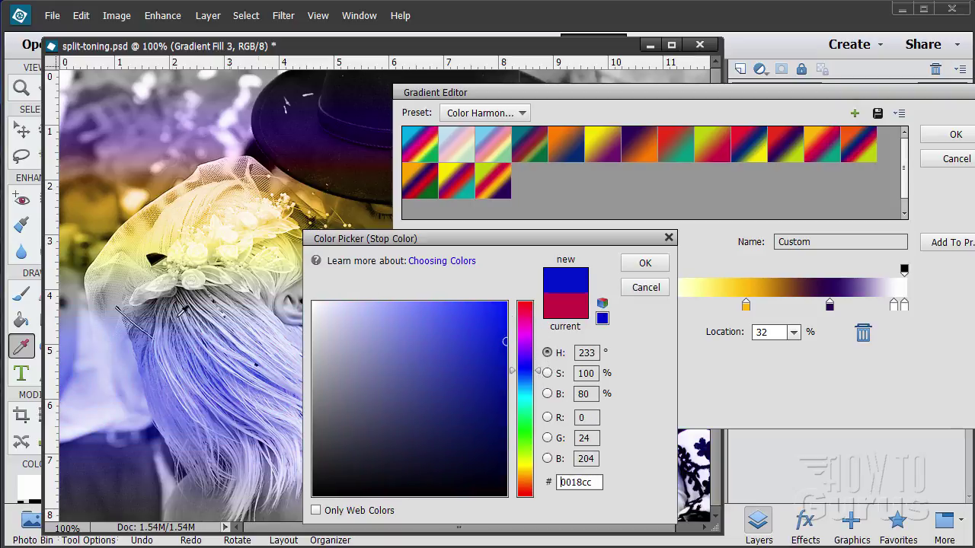
left_click_drag(543, 378, 543, 388)
left_click(477, 311)
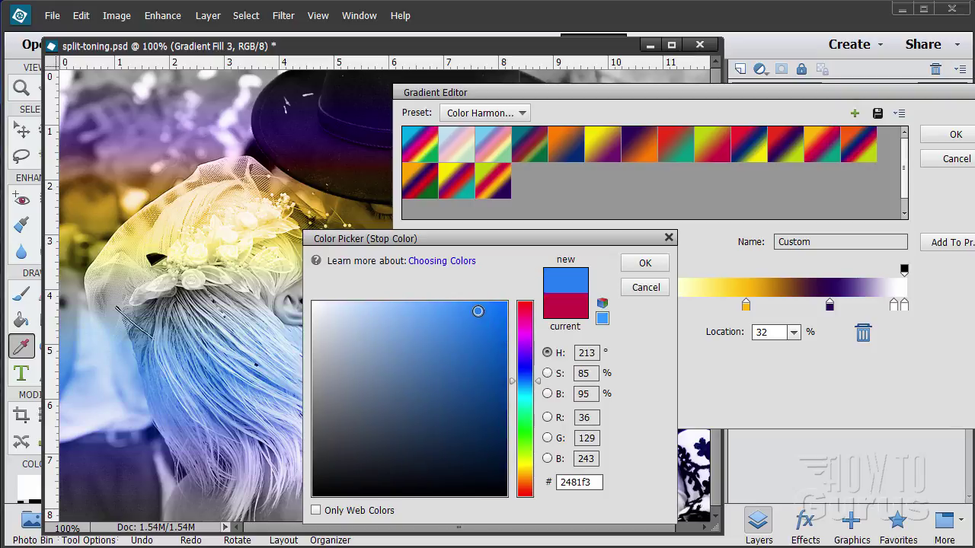
left_click_drag(477, 311, 477, 308)
mouse_move(537, 379)
left_mouse_down()
mouse_move(538, 395)
mouse_move(536, 386)
left_mouse_up()
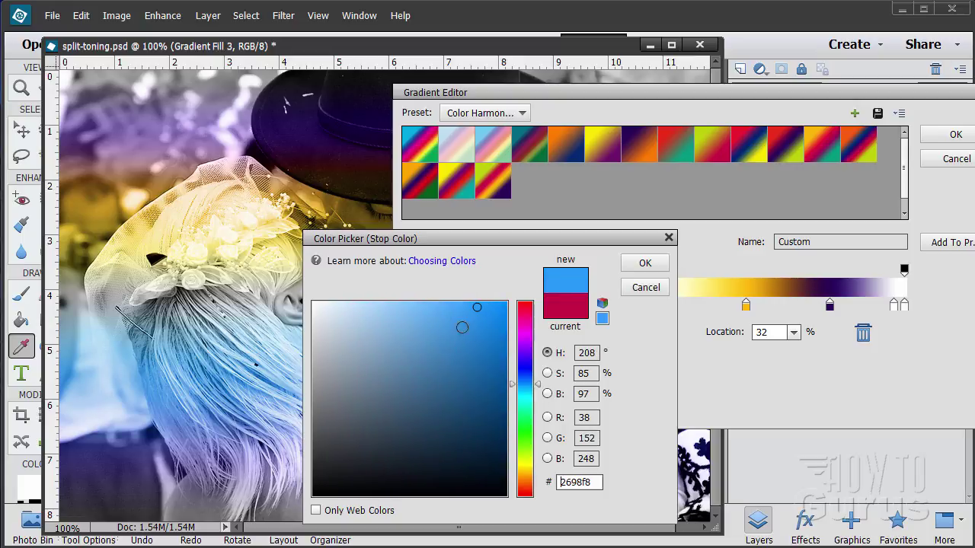
mouse_move(439, 303)
left_mouse_down()
mouse_move(390, 305)
mouse_move(415, 304)
mouse_move(408, 305)
left_mouse_up()
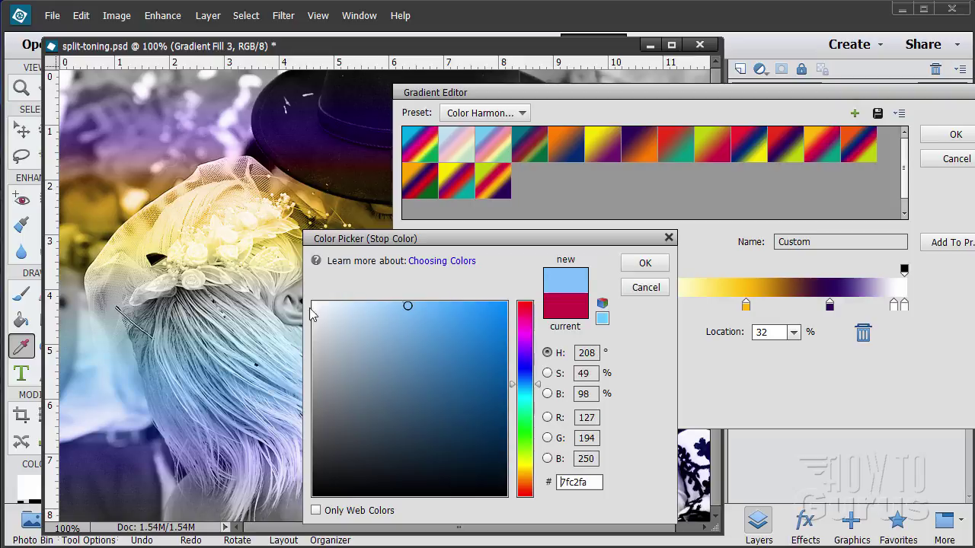
left_click(411, 306)
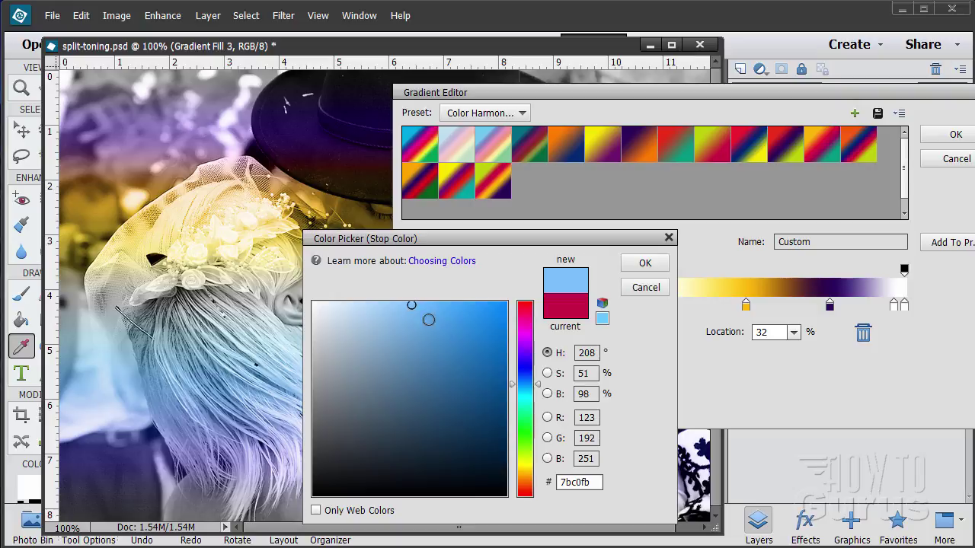
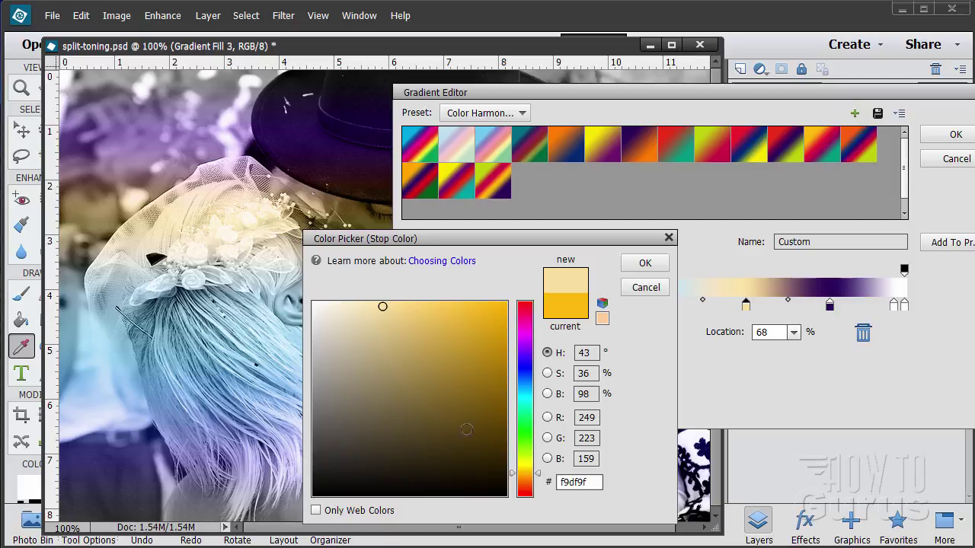
Step: Set the orange stop at 68% to a pale peach, hex fbdaa1, and apply the color
left_click(382, 307)
left_click_drag(537, 473, 538, 476)
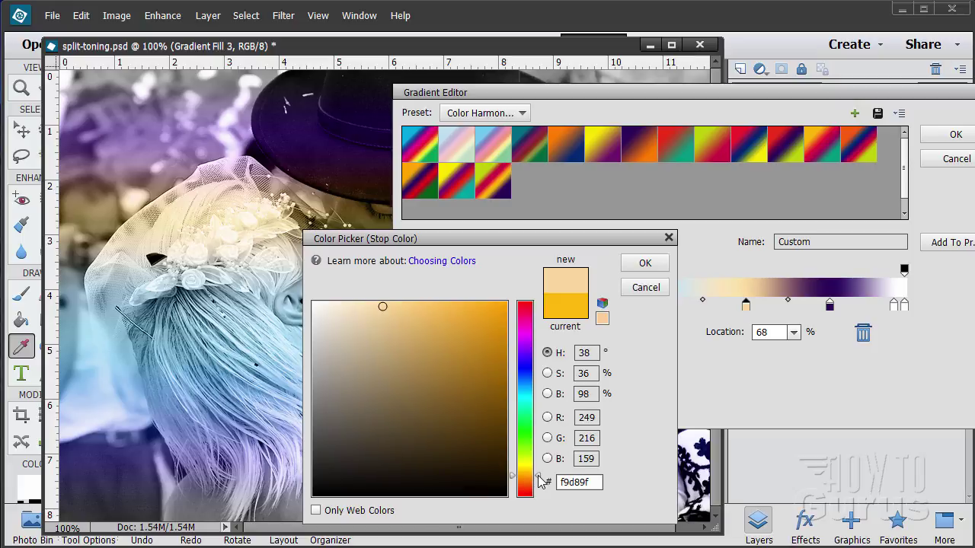
left_click(382, 305)
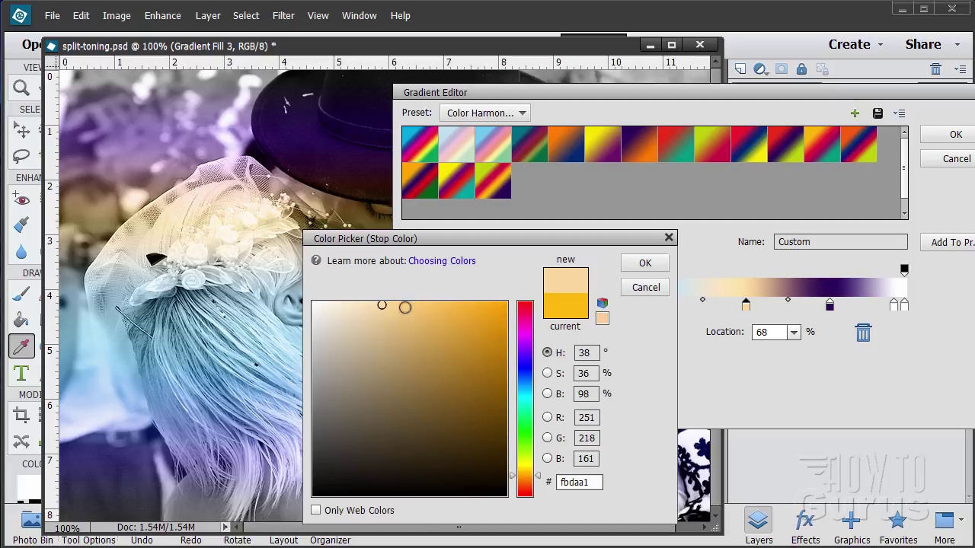
left_click(645, 263)
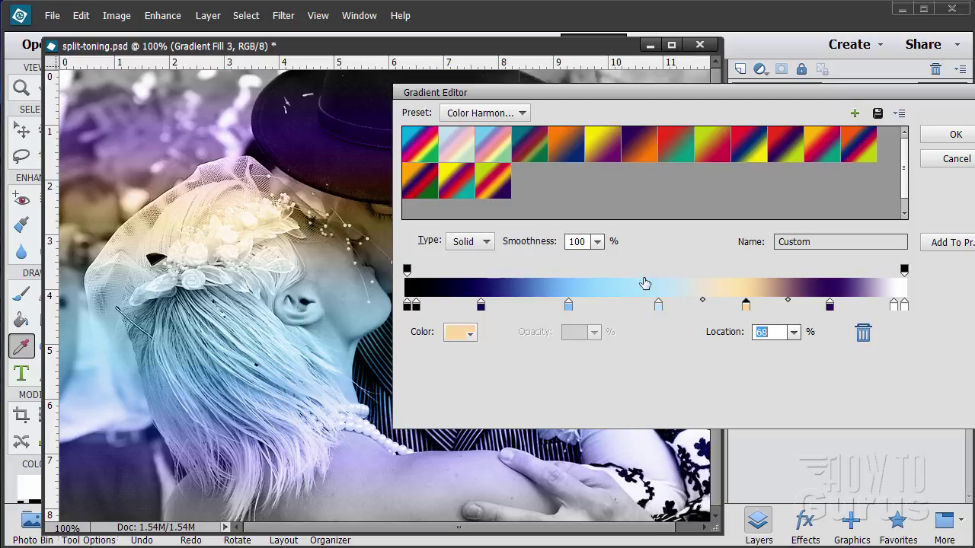
Step: Recolor the dark purple stop at 85% to pale yellow, hex ffe786
left_click(831, 308)
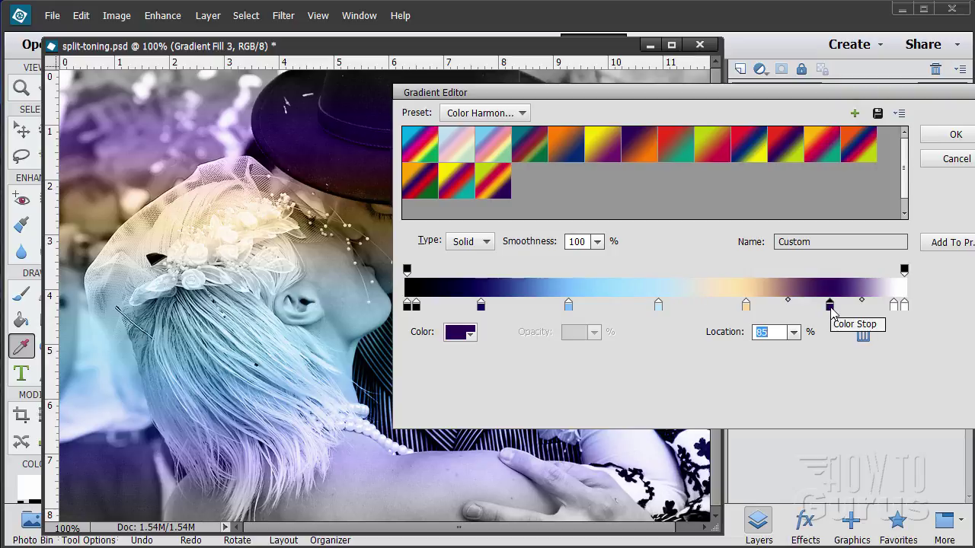
left_click(460, 332)
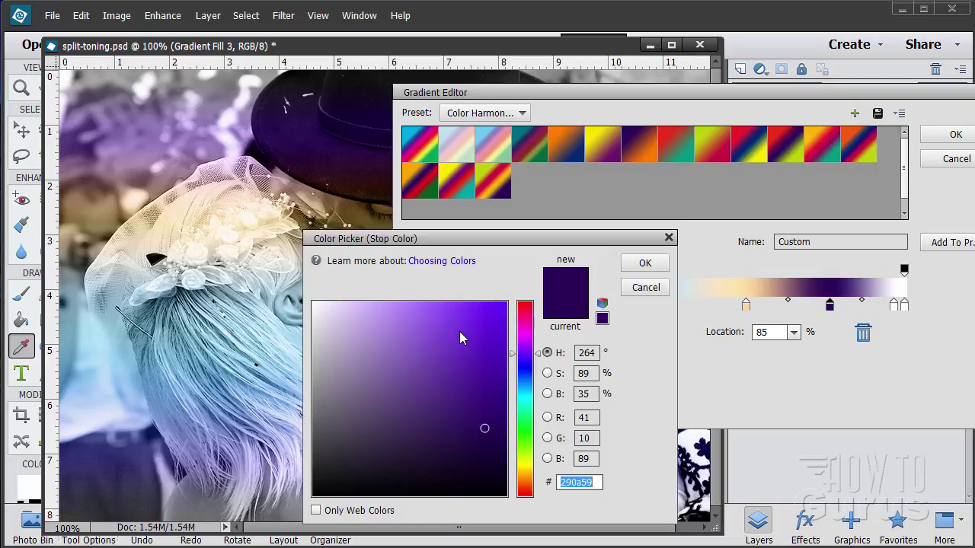
left_click_drag(530, 473, 538, 470)
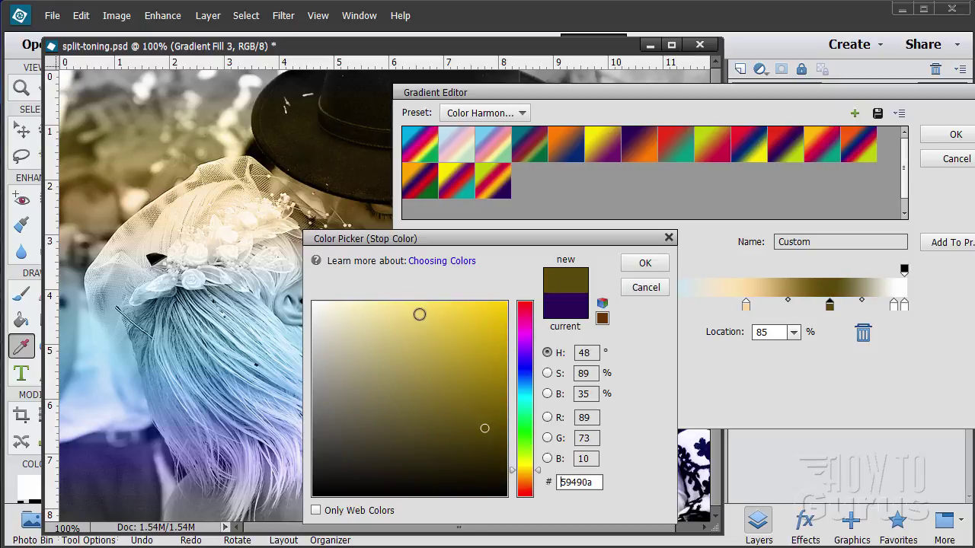
left_click(416, 306)
left_click(388, 307)
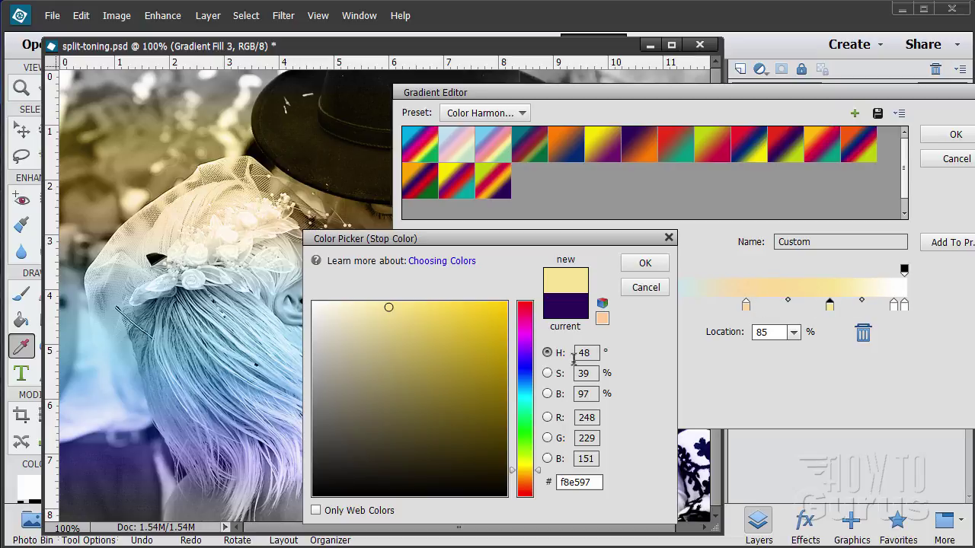
left_click_drag(393, 308, 404, 304)
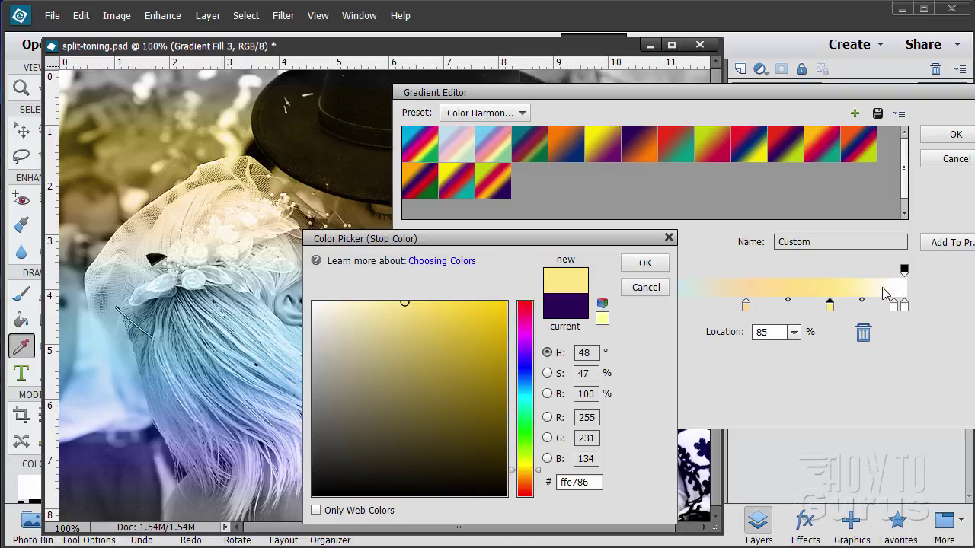
left_click(644, 264)
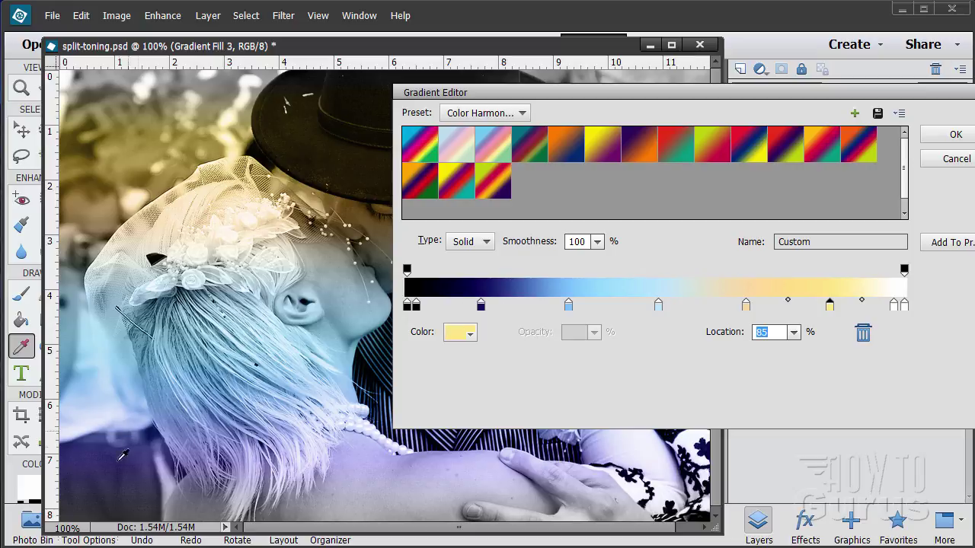
Step: Shift the dark blue stop at 15% to a less purple navy, hex 0b1d58
left_click(481, 305)
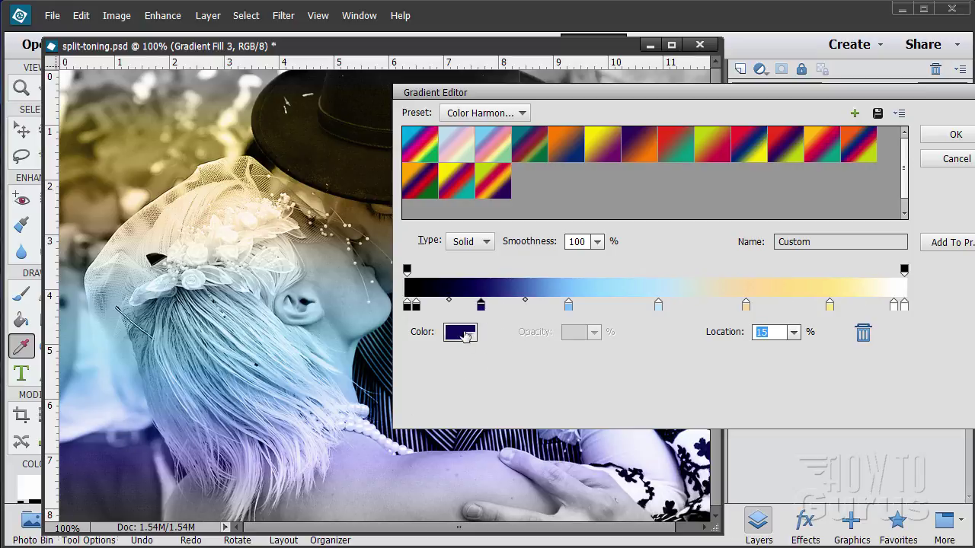
left_click(461, 332)
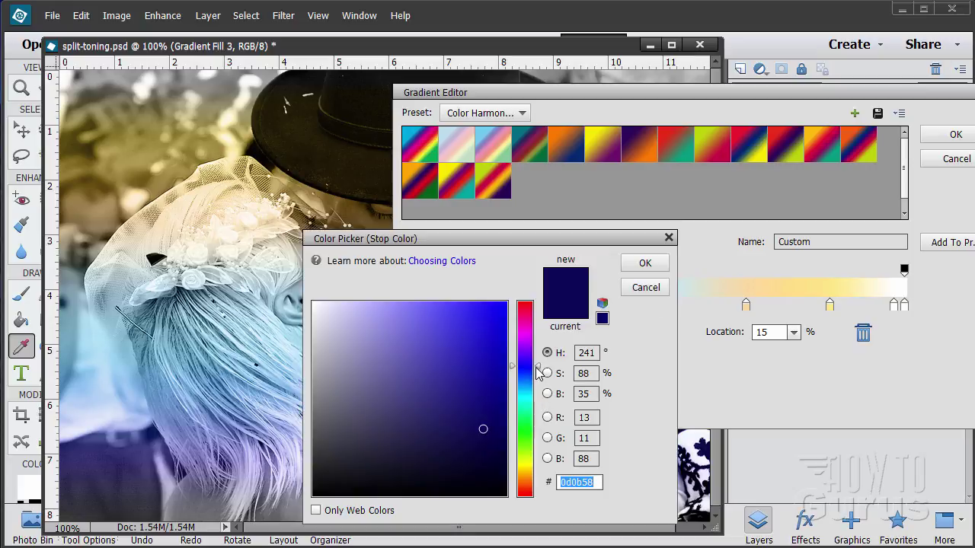
left_click_drag(538, 367, 538, 374)
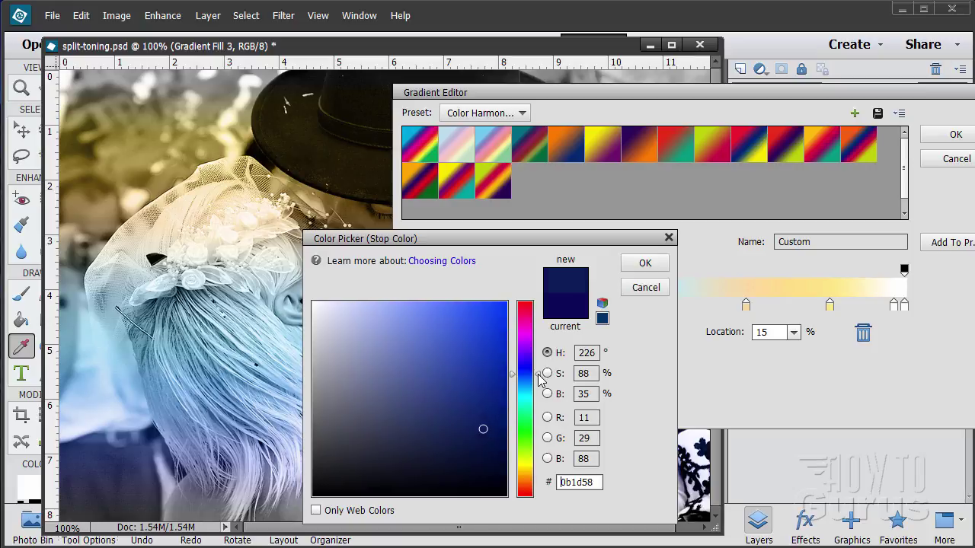
left_click(645, 264)
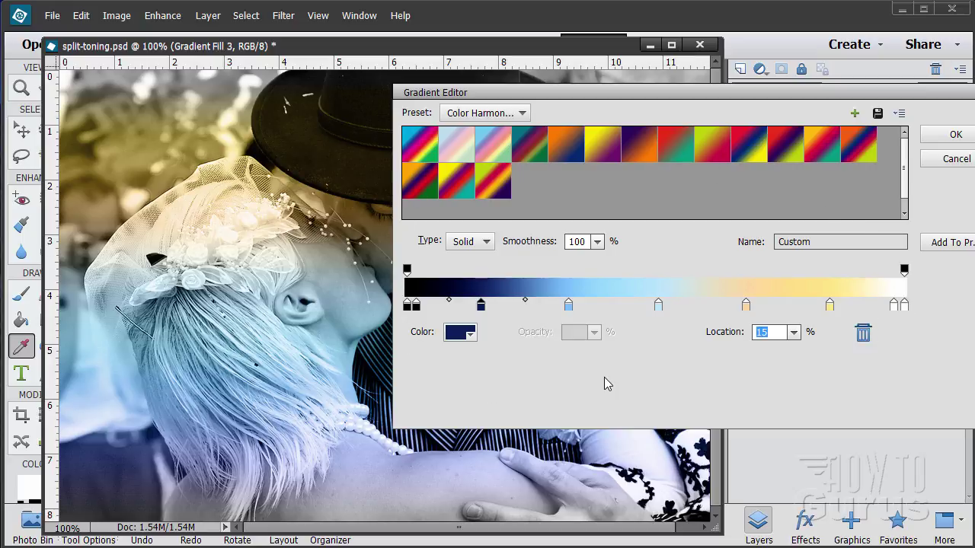
left_click(617, 312)
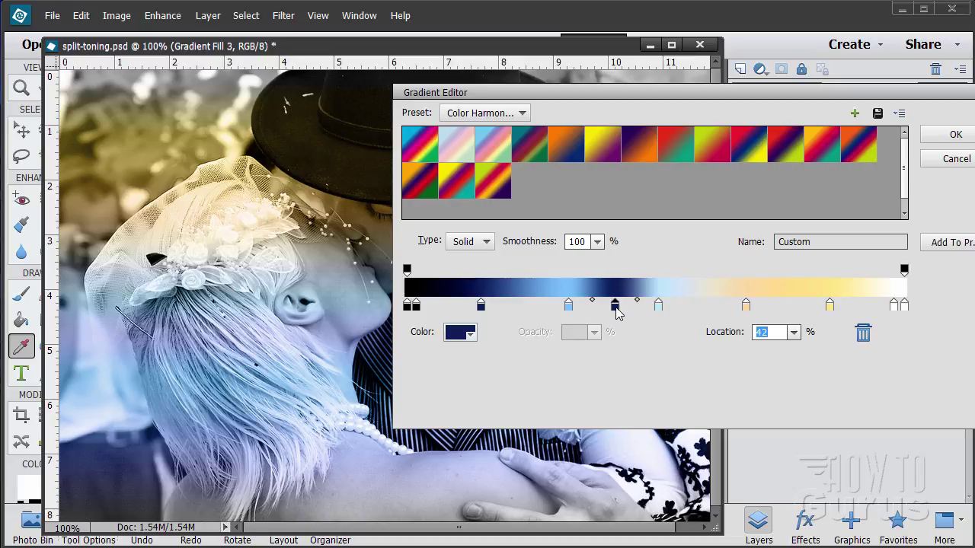
left_click(459, 333)
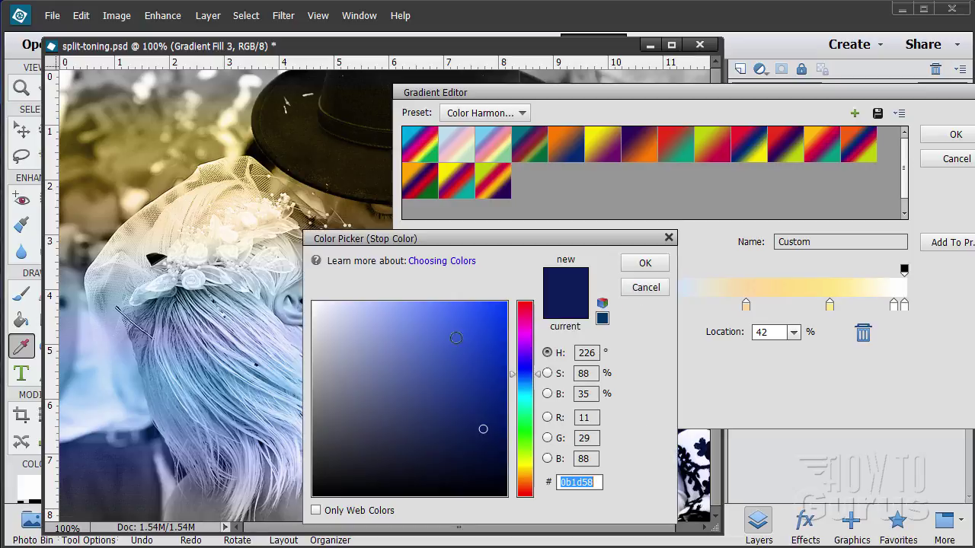
left_click(637, 291)
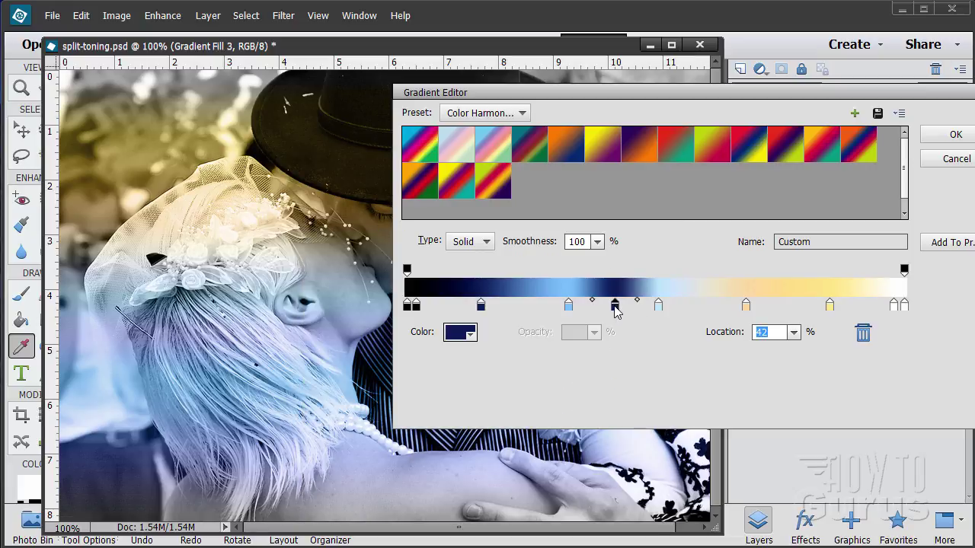
left_click_drag(615, 307, 627, 389)
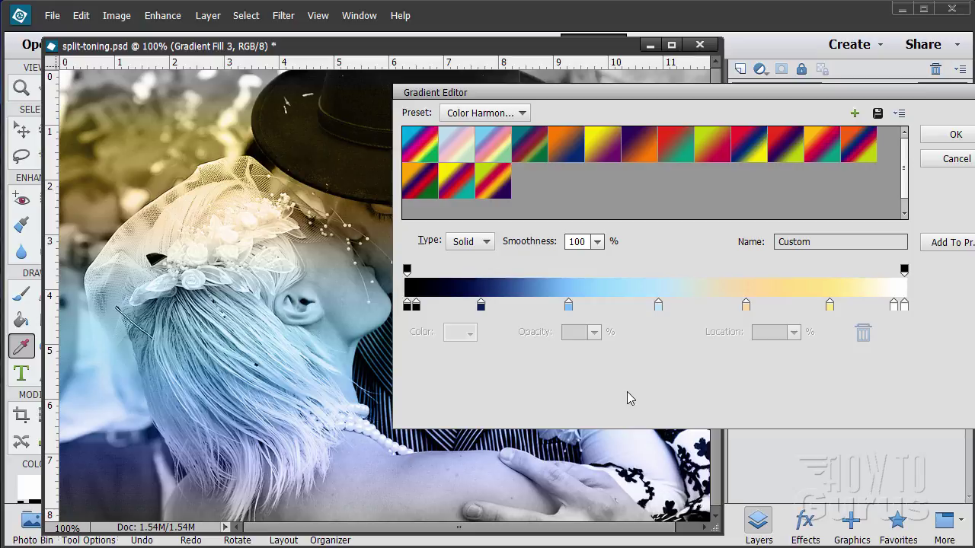
Step: Accept the edited gradient and apply it to the Gradient Fill 3 layer
left_click(951, 135)
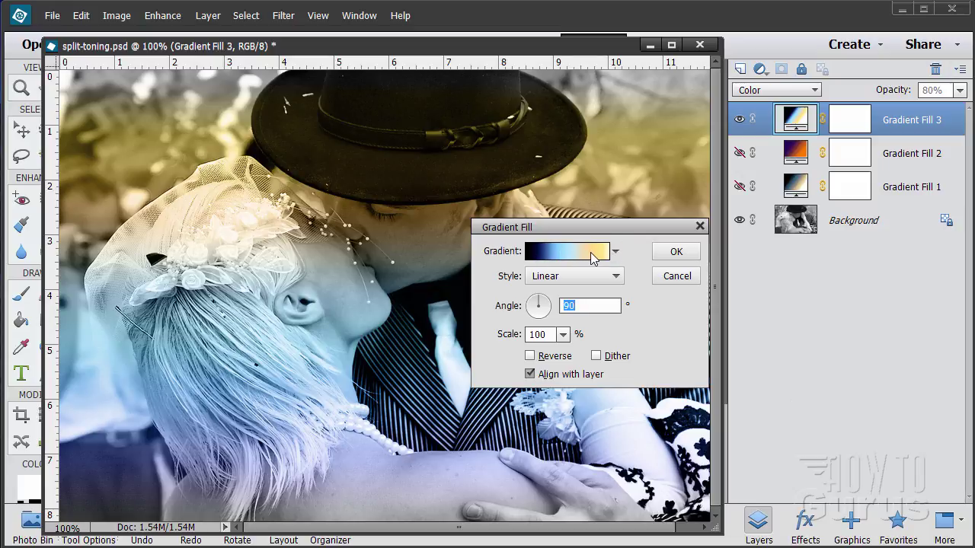
left_click(684, 250)
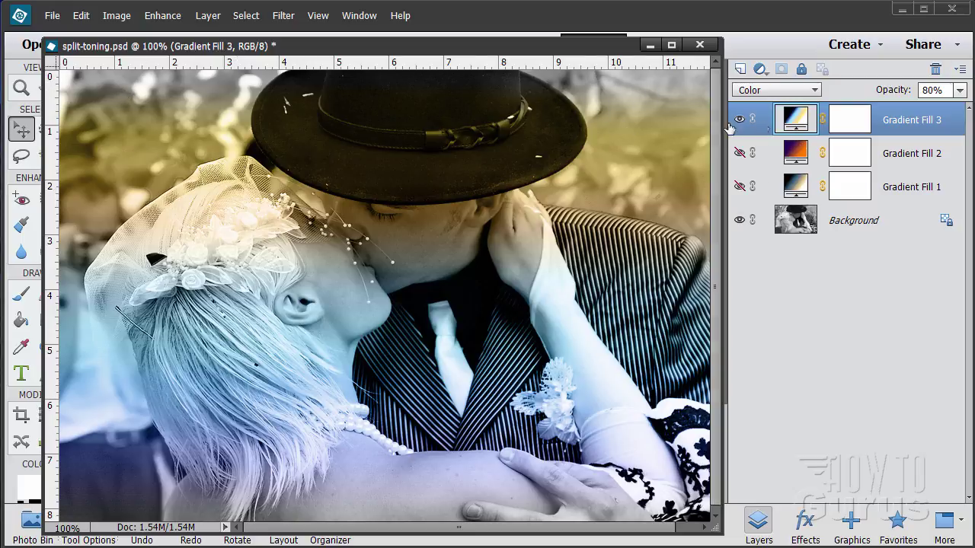
Step: Reopen the Gradient Fill 3 gradient for editing and remove the white stop just before the white end stop
double_click(798, 121)
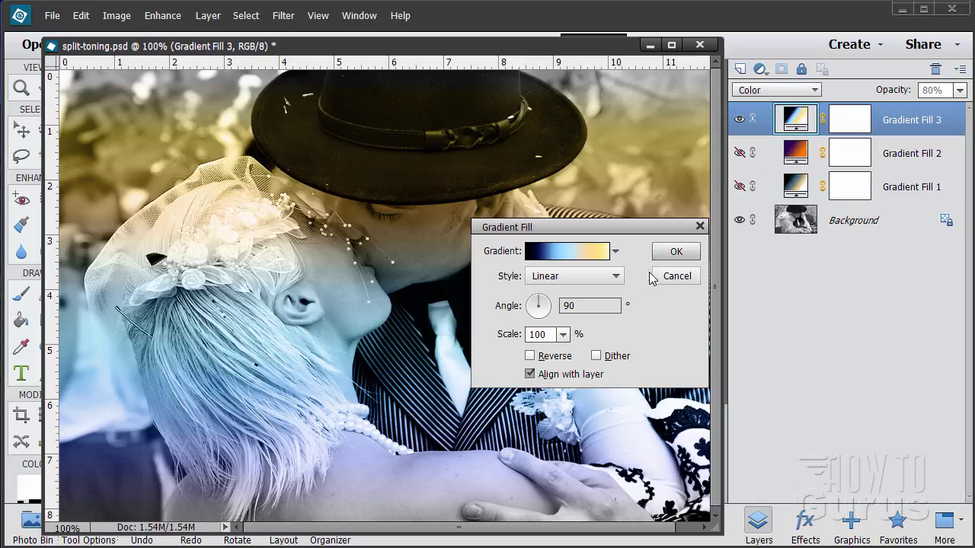
left_click(568, 256)
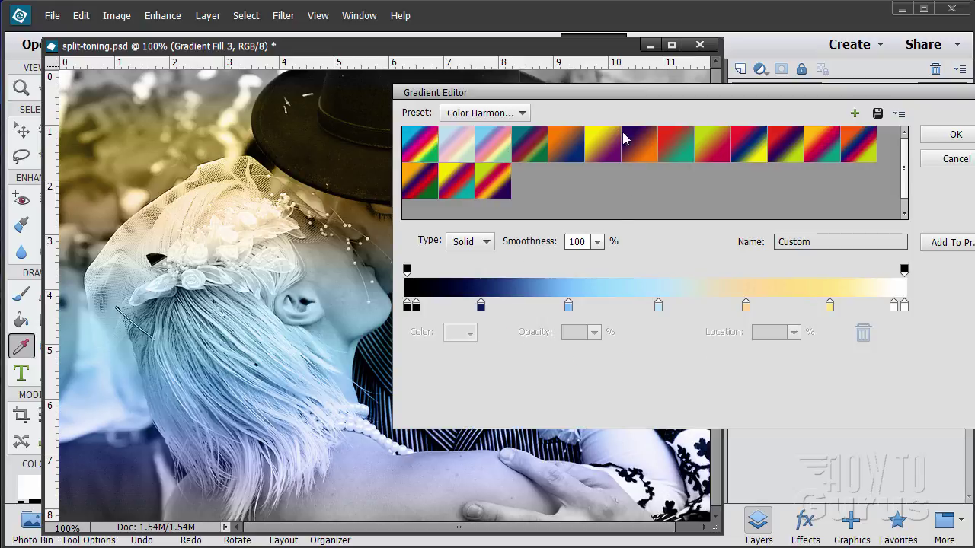
left_click_drag(896, 304, 901, 329)
Step: Try shifting the last color midpoint to 82% and removing the white end stop
left_click(904, 305)
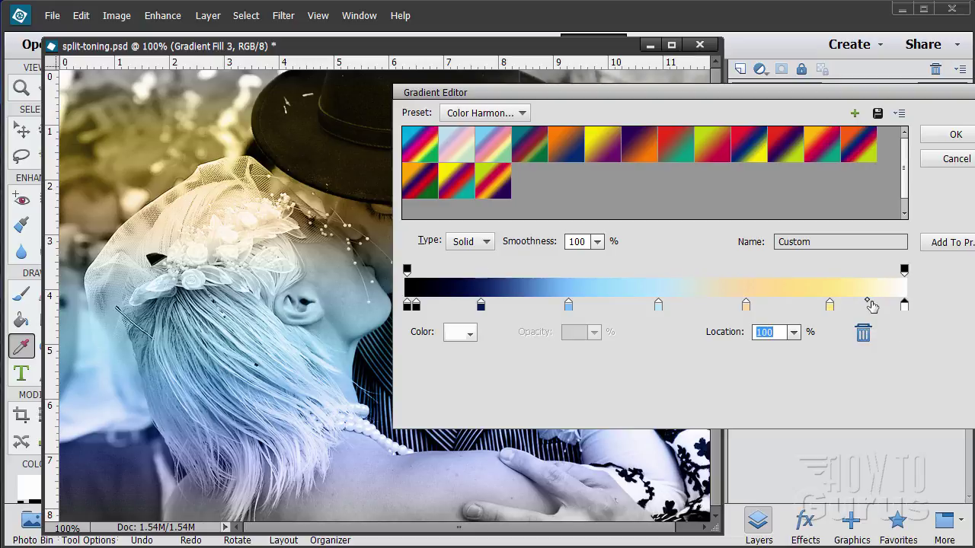
left_click_drag(868, 303, 896, 304)
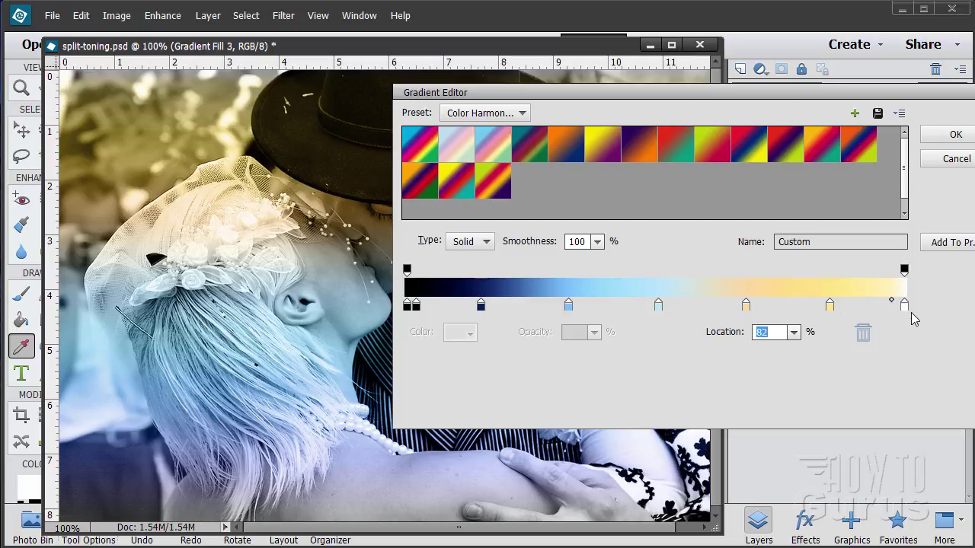
left_click_drag(904, 305, 912, 332)
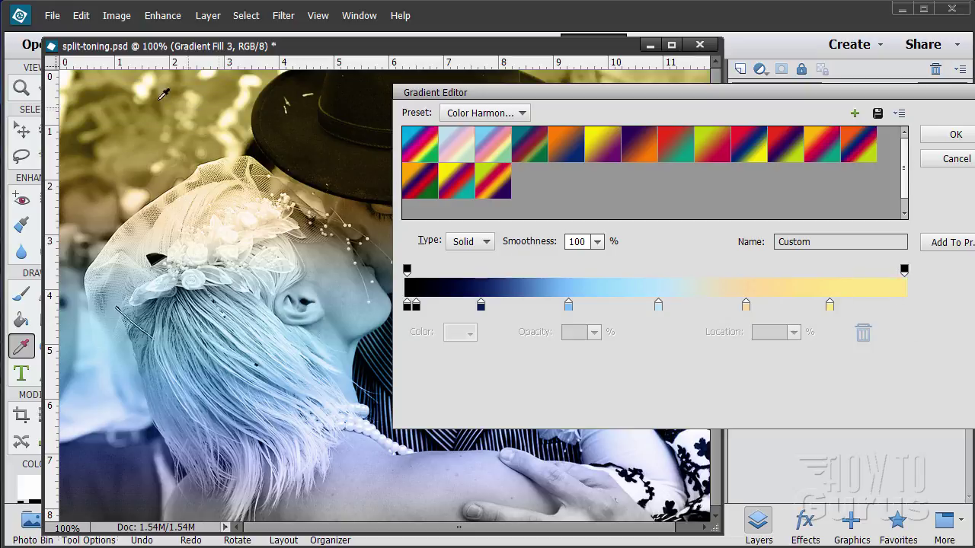
Step: Recolor the white end stop at 100% to a pale cream, about hex fdf3d8
left_click(904, 306)
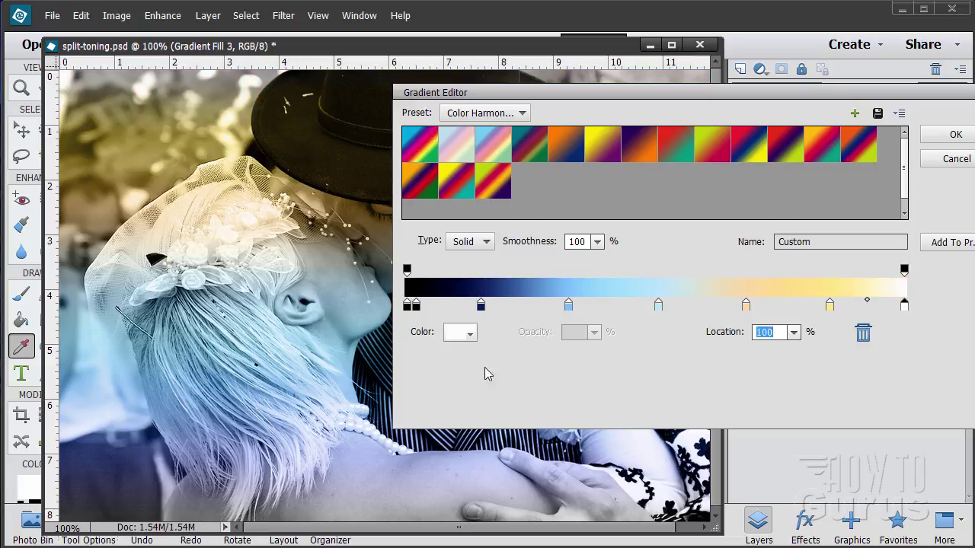
left_click(460, 334)
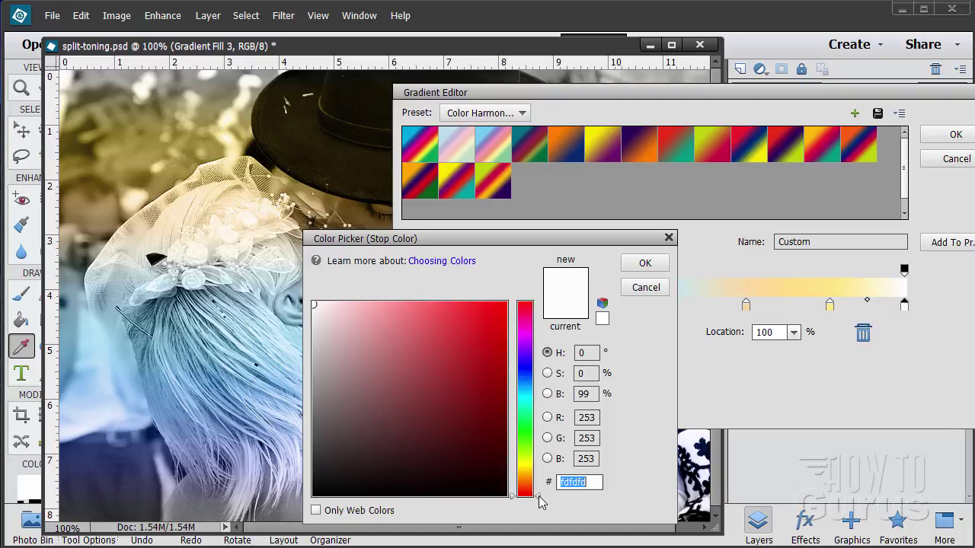
left_click_drag(539, 496, 530, 468)
left_click(340, 304)
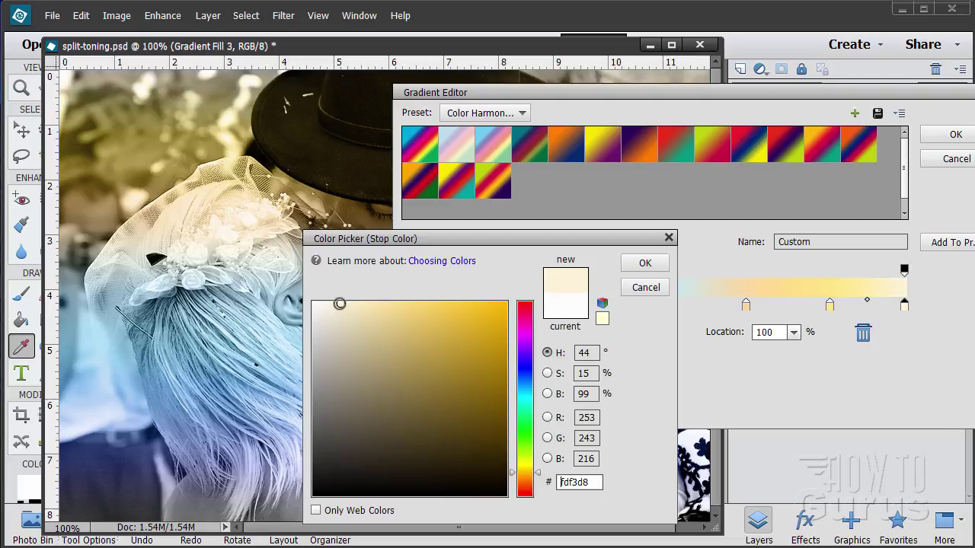
left_click(338, 303)
left_click(645, 262)
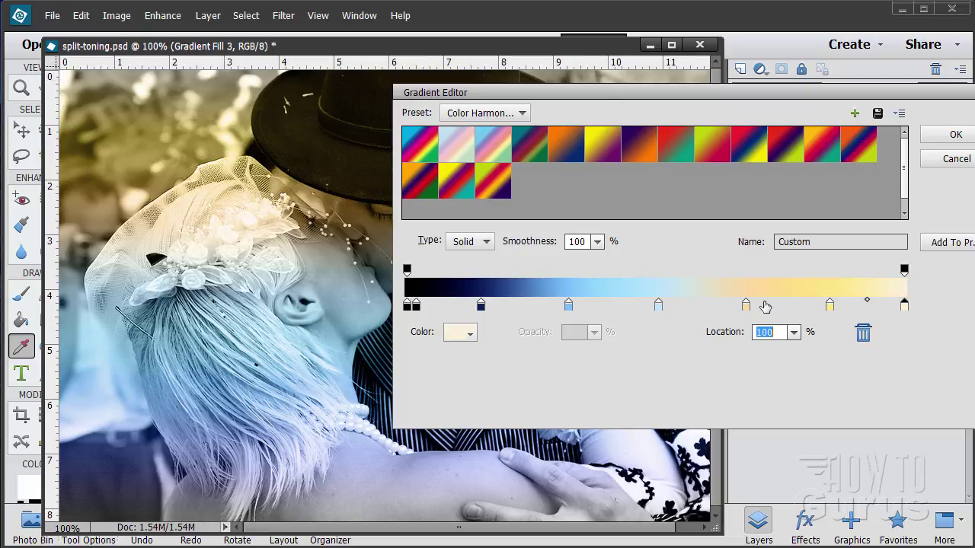
Step: Move the midpoint between the yellow and cream stops to 63% and apply the gradient to the Gradient Fill 3 layer
left_click_drag(871, 303, 878, 303)
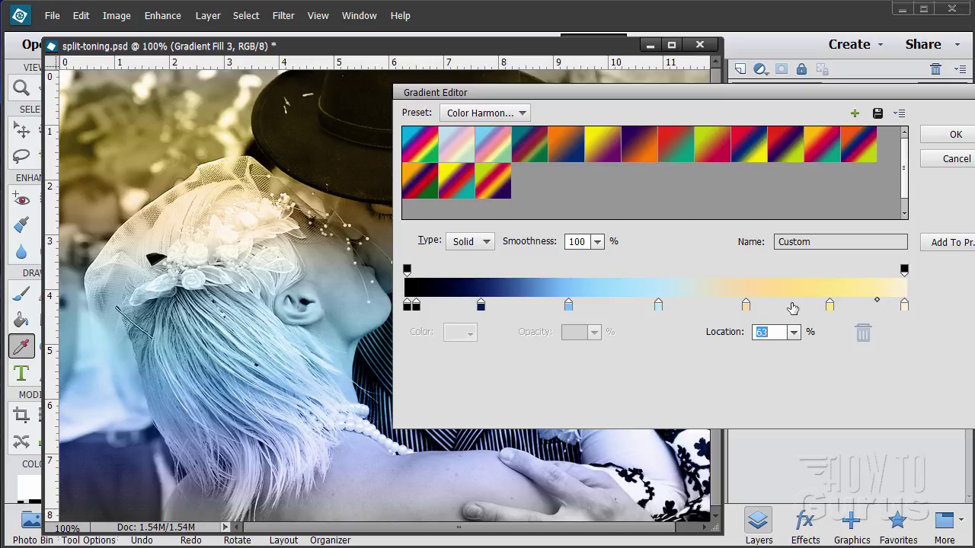
left_click(751, 307)
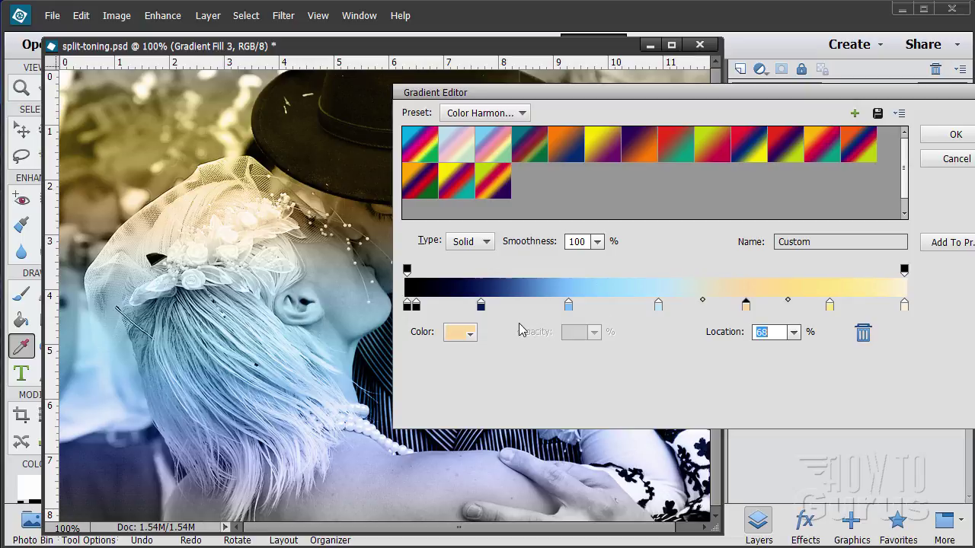
left_click(939, 137)
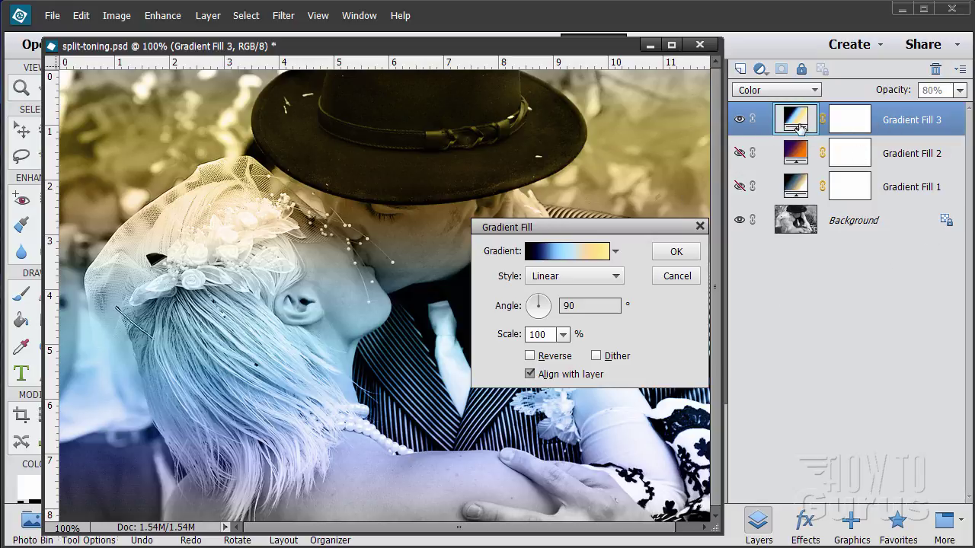
left_click(677, 252)
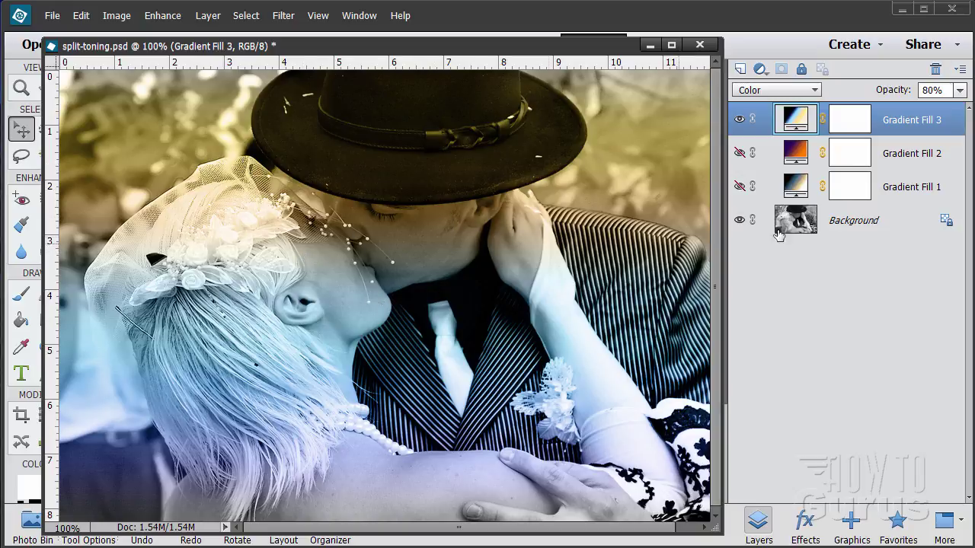
Step: Select the Gradient Fill 3 layer mask and the Brush tool, and rearrange the document window to check the brush options
left_click(861, 122)
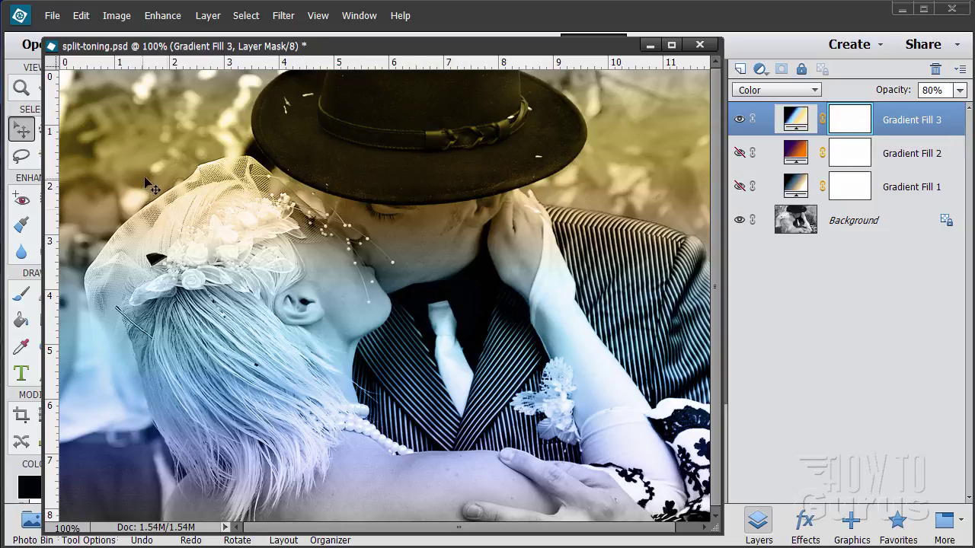
left_click_drag(329, 49, 359, 45)
left_click(22, 294)
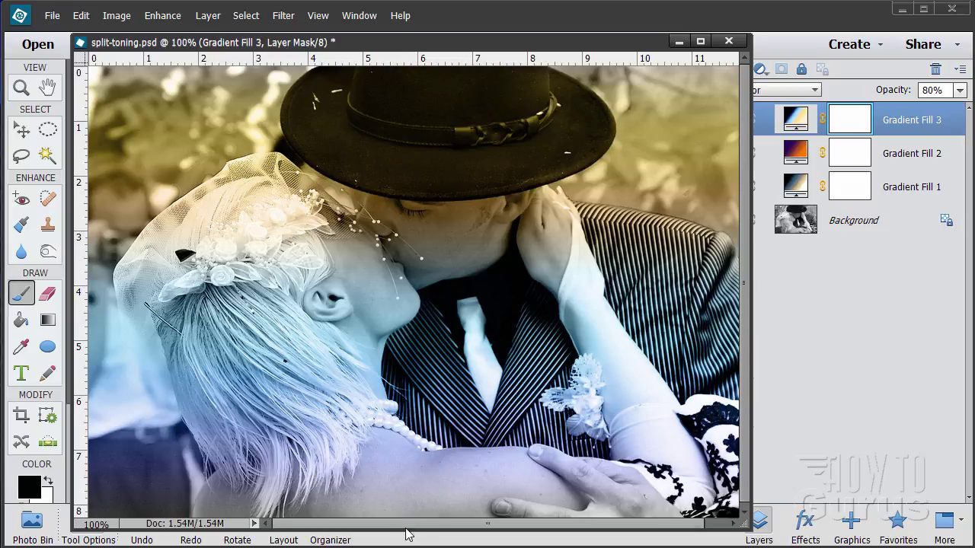
left_click_drag(419, 436, 420, 402)
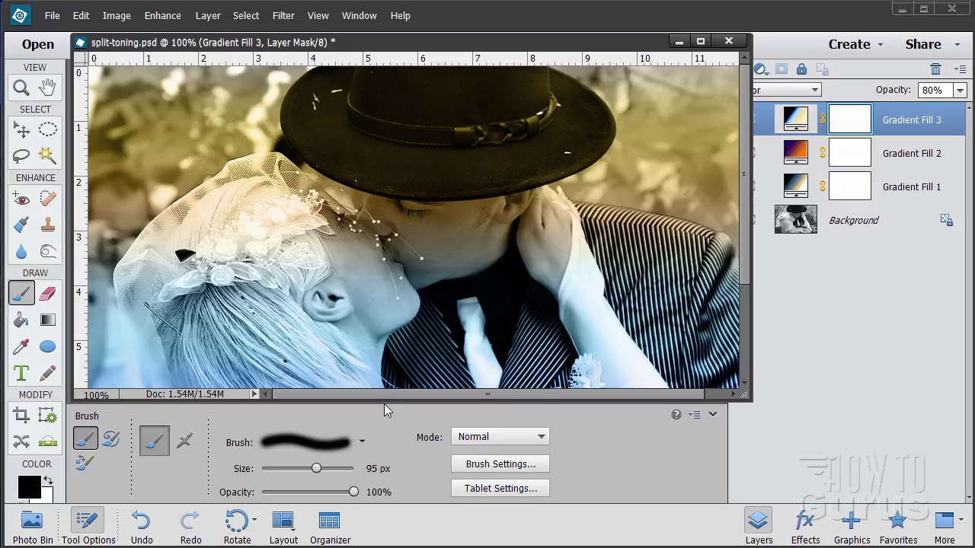
left_click_drag(382, 401, 219, 493)
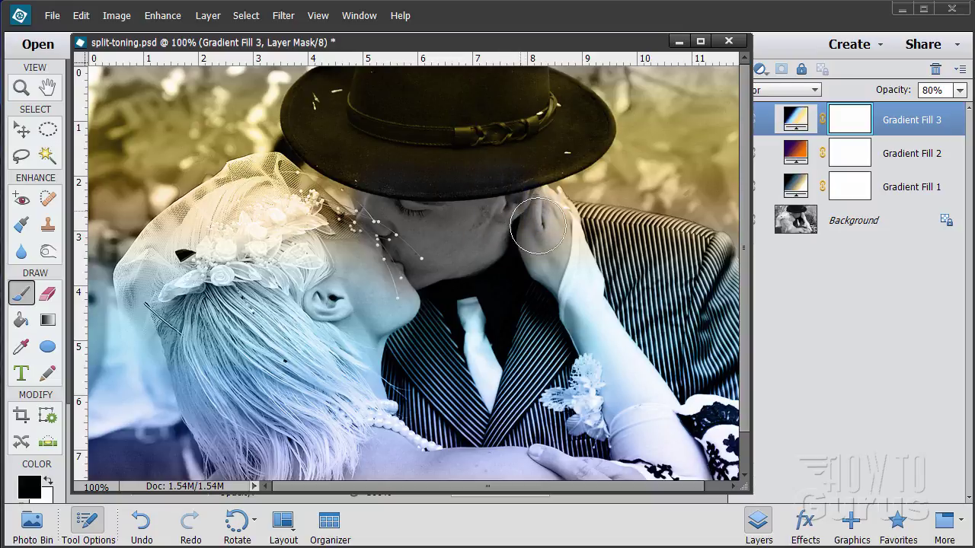
Step: Paint black on the Gradient Fill 3 mask over the couple to remove the toning from their skin, hair, veil, hat and suit
mouse_move(541, 248)
left_mouse_down()
mouse_move(579, 245)
mouse_move(568, 257)
left_mouse_up()
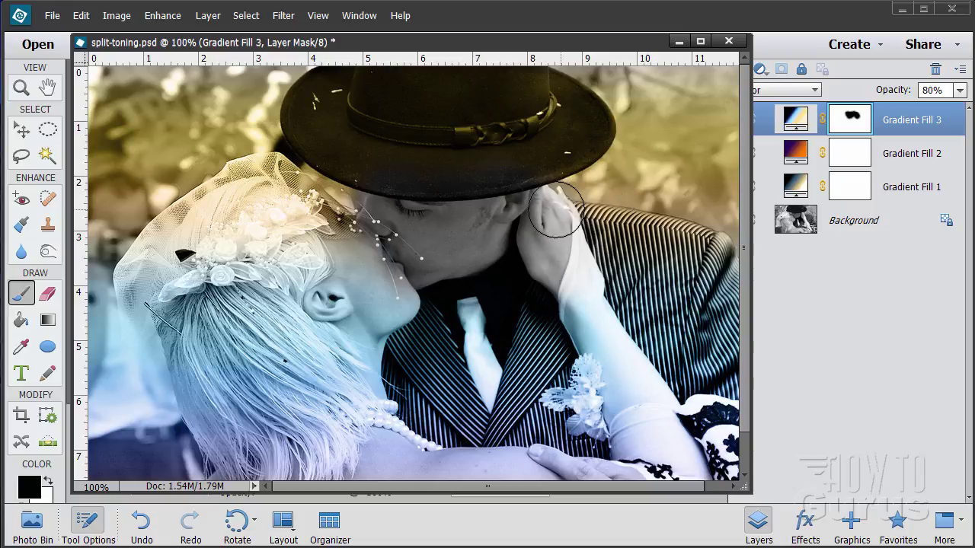
left_click(643, 244)
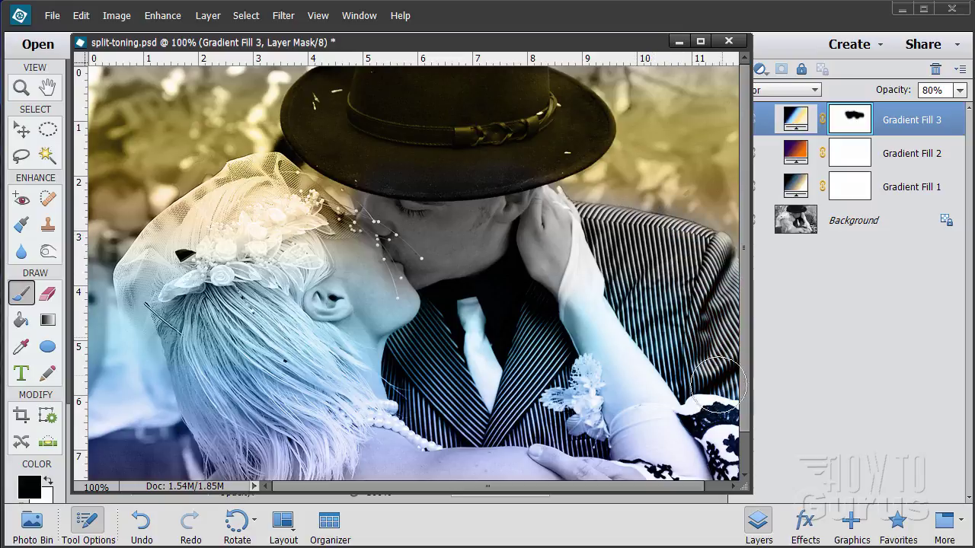
mouse_move(718, 385)
left_mouse_down()
mouse_move(725, 432)
mouse_move(712, 315)
mouse_move(661, 360)
mouse_move(601, 336)
mouse_move(579, 373)
mouse_move(591, 320)
mouse_move(653, 290)
mouse_move(637, 405)
mouse_move(642, 351)
mouse_move(614, 380)
mouse_move(617, 466)
left_mouse_up()
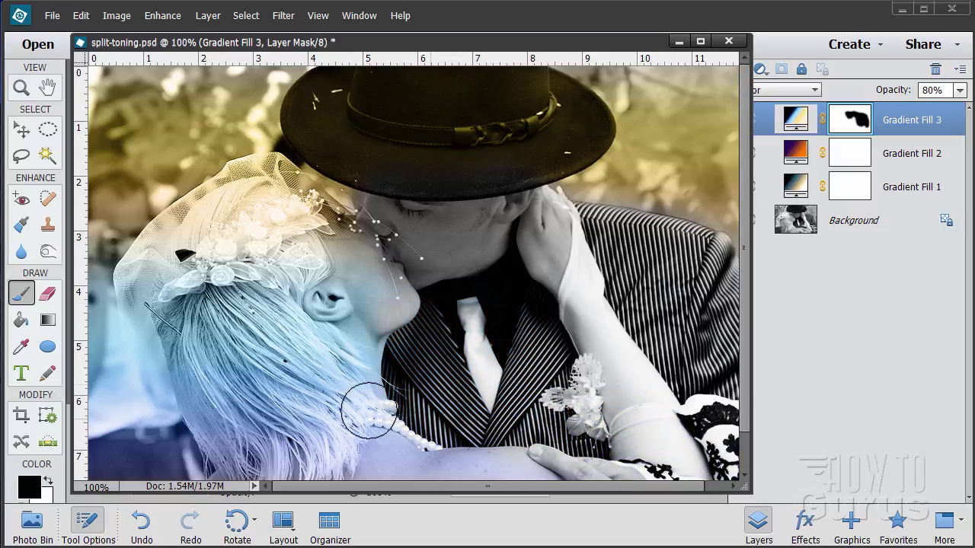
mouse_move(384, 455)
left_mouse_down()
mouse_move(389, 401)
mouse_move(386, 330)
mouse_move(295, 349)
mouse_move(396, 286)
mouse_move(365, 273)
mouse_move(352, 287)
mouse_move(395, 306)
mouse_move(366, 263)
mouse_move(271, 184)
mouse_move(205, 218)
mouse_move(147, 272)
mouse_move(146, 292)
mouse_move(197, 358)
mouse_move(222, 448)
mouse_move(210, 316)
left_mouse_up()
mouse_move(181, 283)
left_mouse_down()
mouse_move(251, 251)
mouse_move(259, 357)
mouse_move(208, 281)
mouse_move(272, 413)
left_mouse_up()
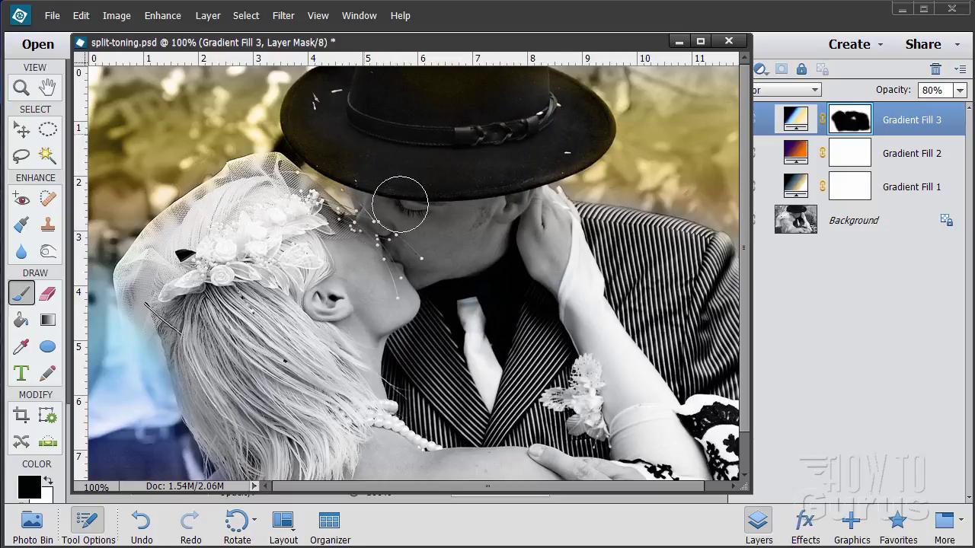
mouse_move(400, 204)
left_mouse_down()
mouse_move(330, 268)
mouse_move(301, 199)
mouse_move(333, 246)
left_mouse_up()
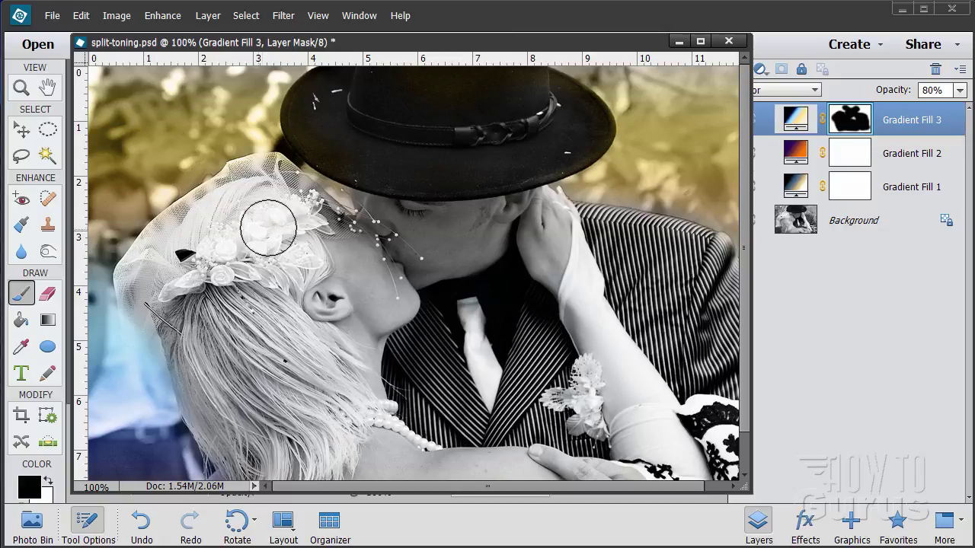
Step: Switch the foreground color to white and paint over the couple on the Gradient Fill 3 mask to restore their toning
left_click(47, 482)
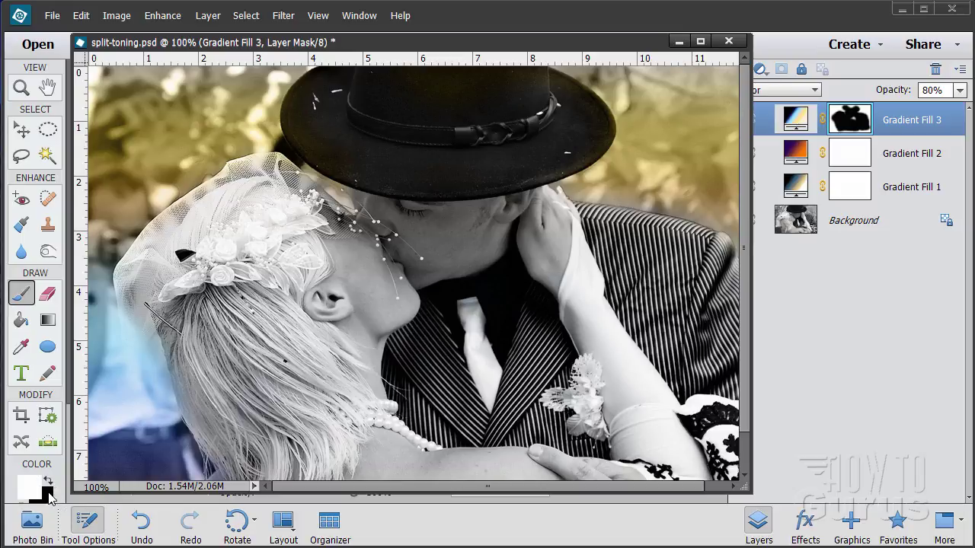
left_click(31, 489)
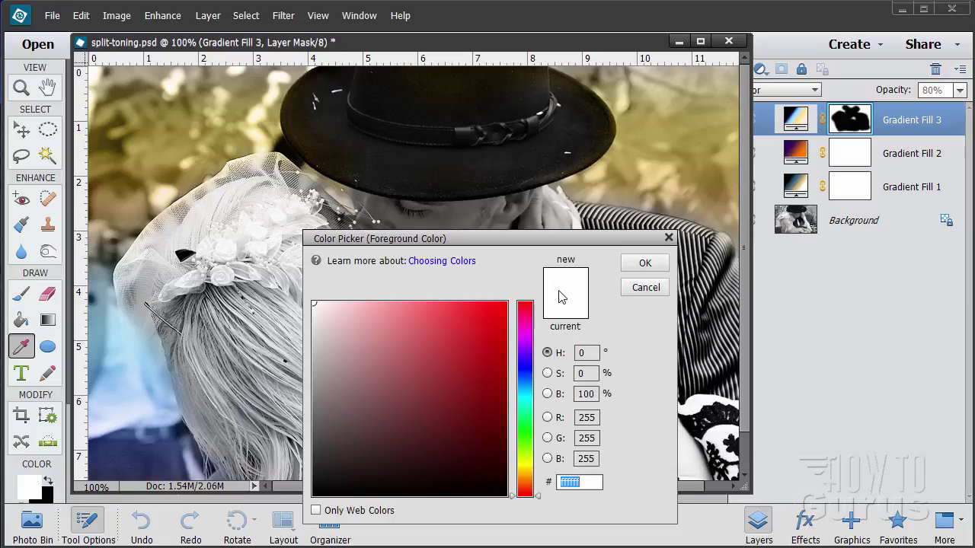
left_click(645, 263)
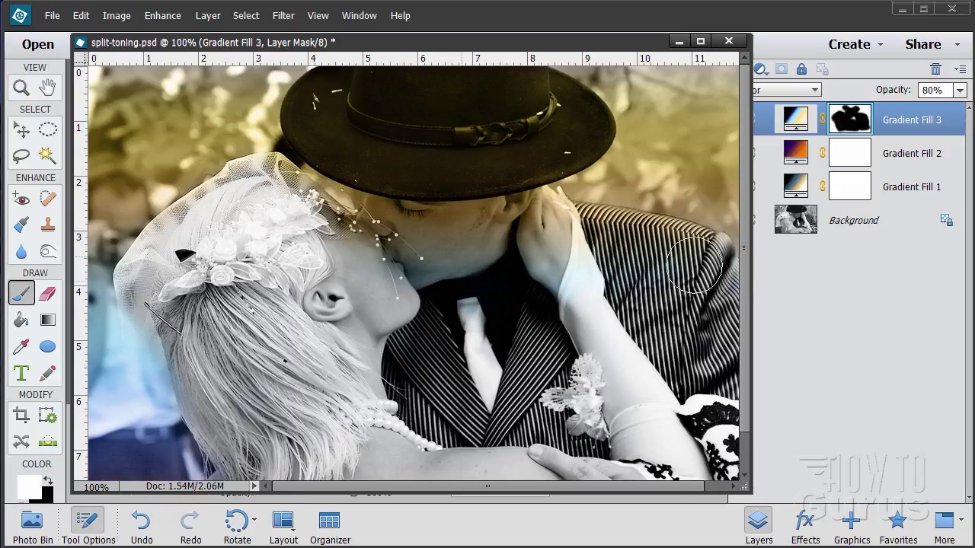
mouse_move(723, 321)
left_mouse_down()
mouse_move(729, 371)
mouse_move(637, 407)
mouse_move(577, 409)
mouse_move(607, 446)
mouse_move(714, 454)
mouse_move(733, 432)
left_mouse_up()
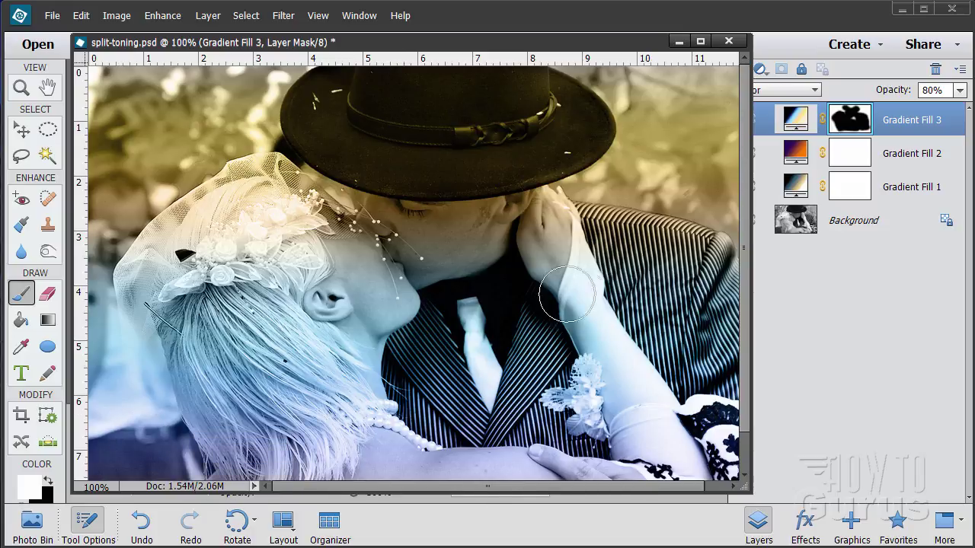
key("alt+BackSpace")
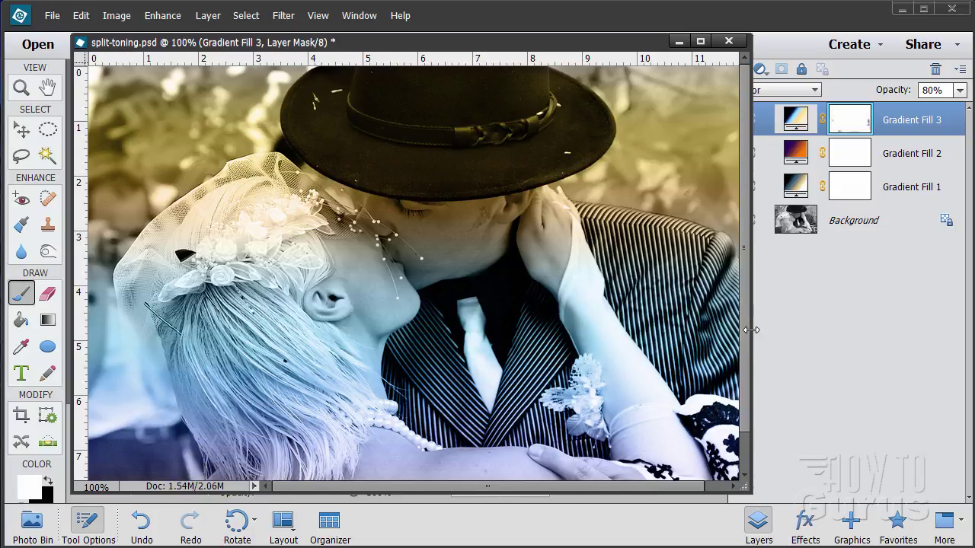
Step: Paint white over the leftover masked patches along the lower and outer edges of the photo on the Gradient Fill 3 mask
left_click_drag(744, 330, 743, 366)
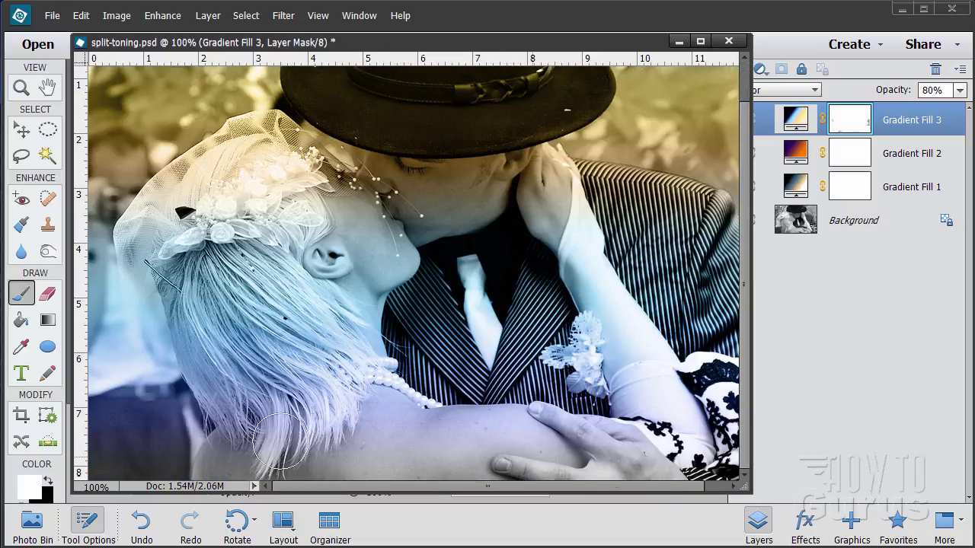
mouse_move(632, 451)
left_mouse_down()
mouse_move(606, 470)
mouse_move(603, 452)
mouse_move(662, 430)
left_mouse_up()
left_click_drag(695, 491, 718, 492)
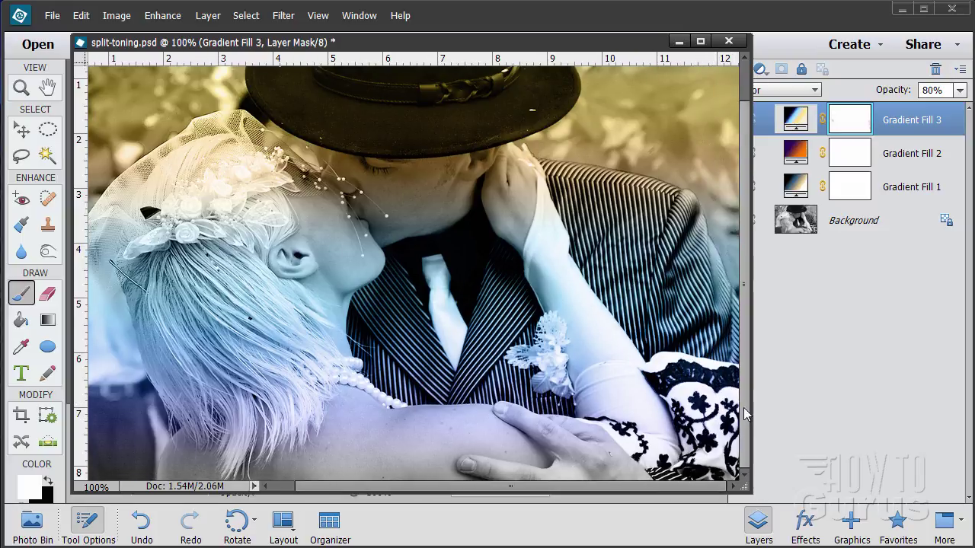
mouse_move(743, 333)
left_mouse_down()
mouse_move(742, 297)
mouse_move(743, 333)
left_mouse_up()
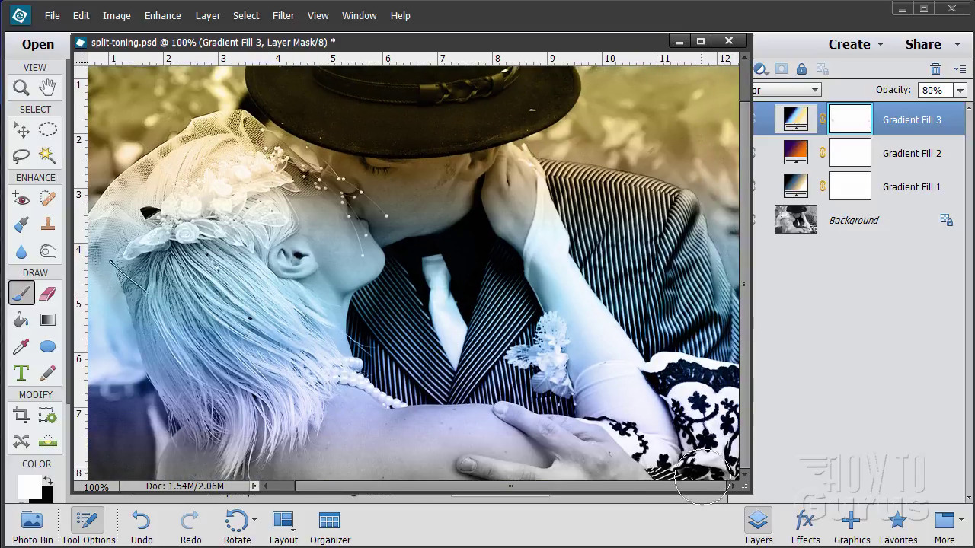
left_click_drag(702, 486, 679, 486)
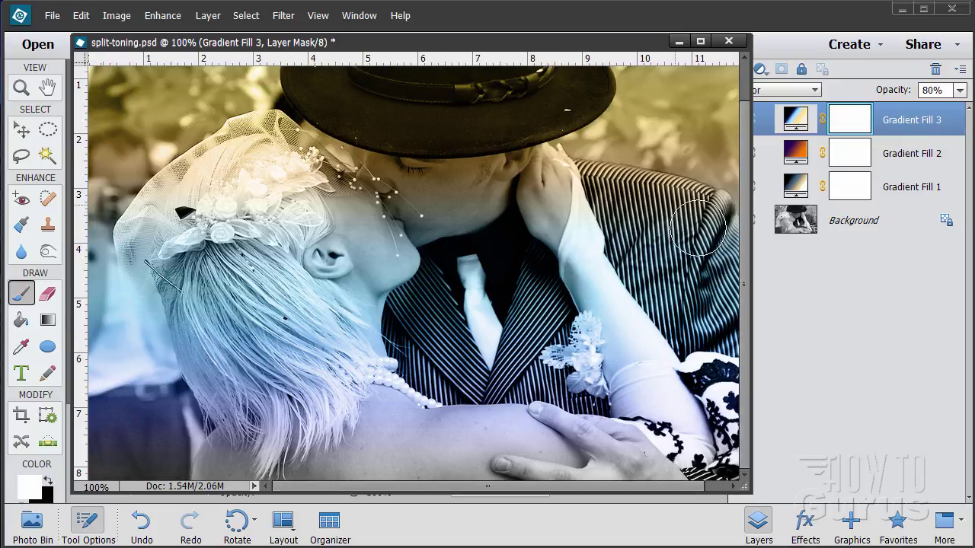
left_click_drag(746, 273, 762, 193)
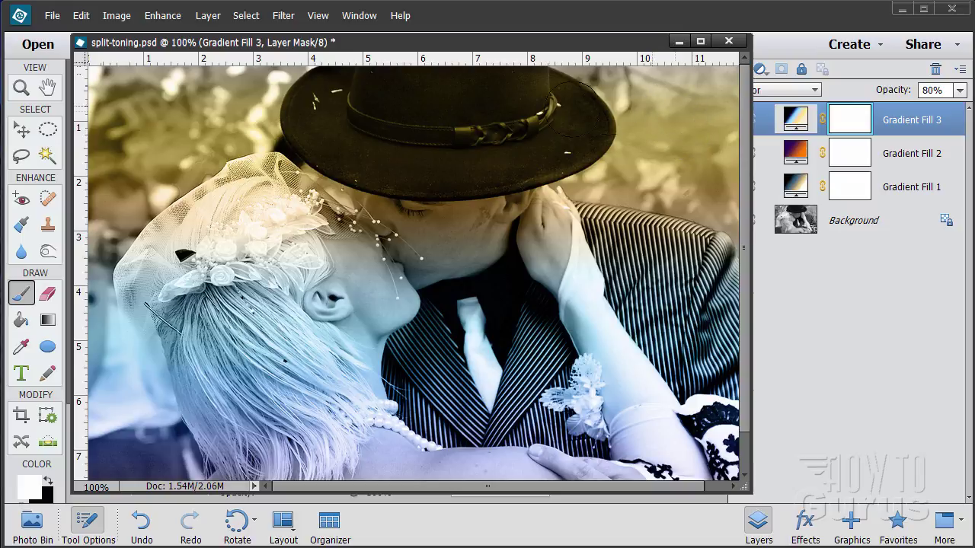
Step: Switch the foreground color to black and mask the toning off the whole background around the couple on Gradient Fill 3
left_click(49, 481)
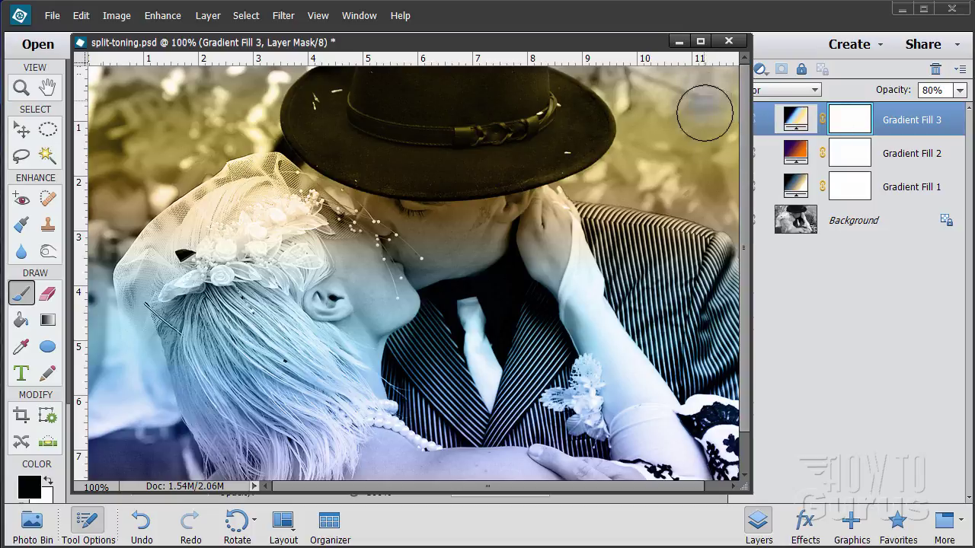
mouse_move(706, 112)
left_mouse_down()
mouse_move(653, 80)
mouse_move(624, 82)
mouse_move(568, 38)
mouse_move(647, 99)
mouse_move(637, 168)
mouse_move(606, 188)
mouse_move(672, 177)
mouse_move(733, 198)
mouse_move(686, 192)
mouse_move(736, 215)
mouse_move(719, 145)
mouse_move(582, 183)
mouse_move(638, 150)
mouse_move(659, 106)
mouse_move(697, 154)
mouse_move(725, 144)
left_mouse_up()
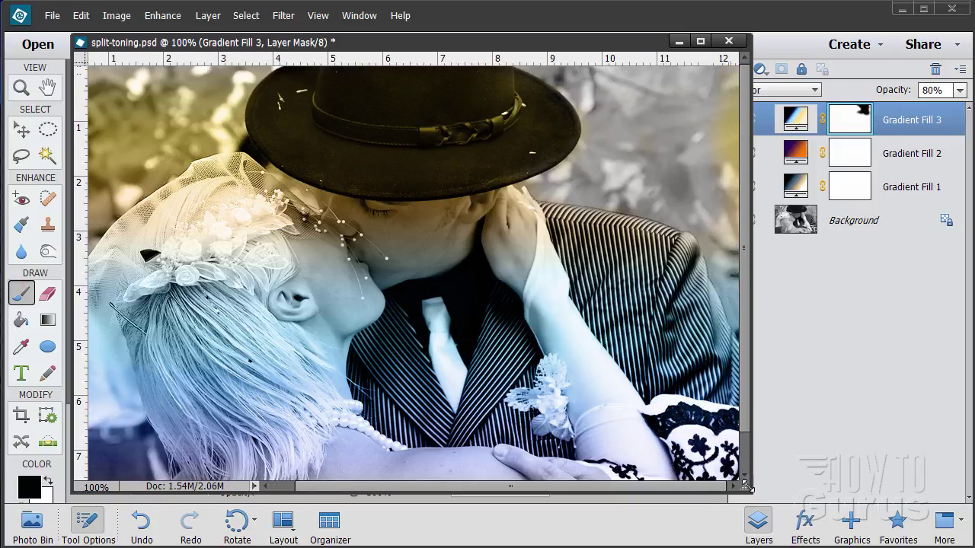
left_click_drag(700, 489, 723, 488)
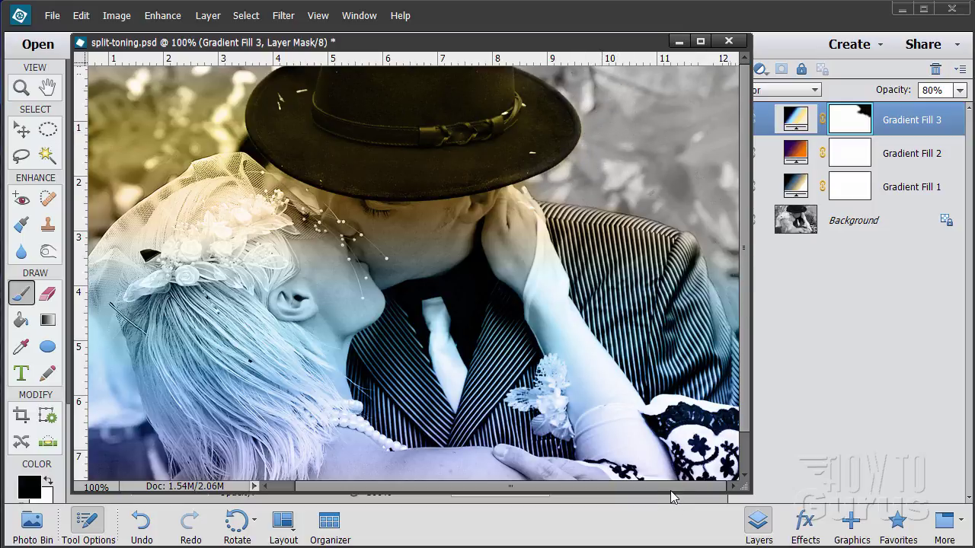
left_click_drag(671, 492, 648, 492)
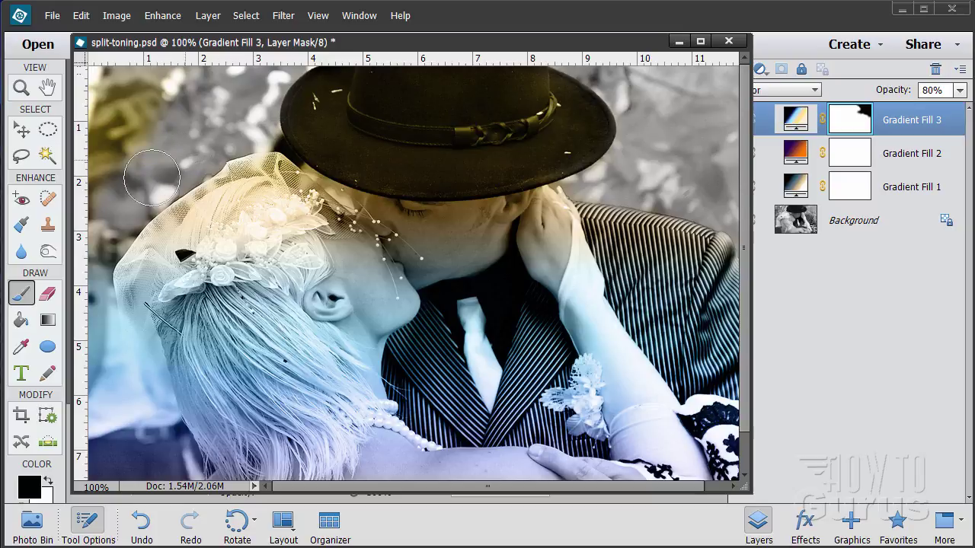
mouse_move(105, 230)
left_mouse_down()
mouse_move(119, 157)
mouse_move(114, 53)
mouse_move(115, 121)
mouse_move(145, 133)
left_mouse_up()
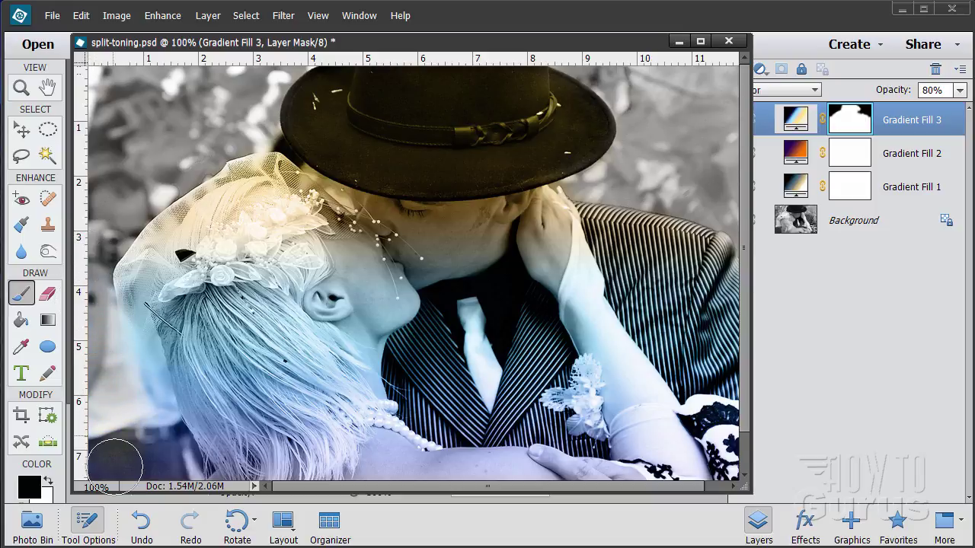
scroll(745, 412, "down", 2)
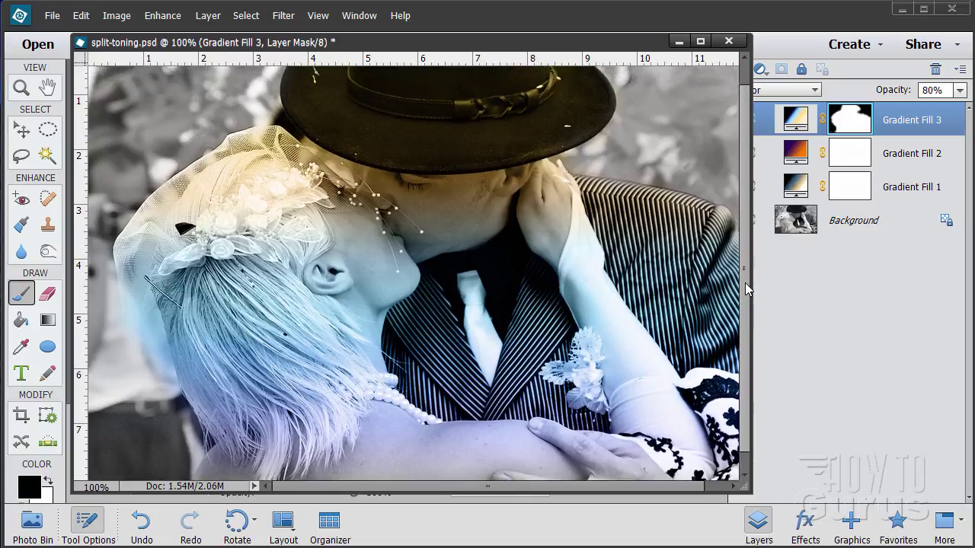
left_click_drag(746, 335, 744, 268)
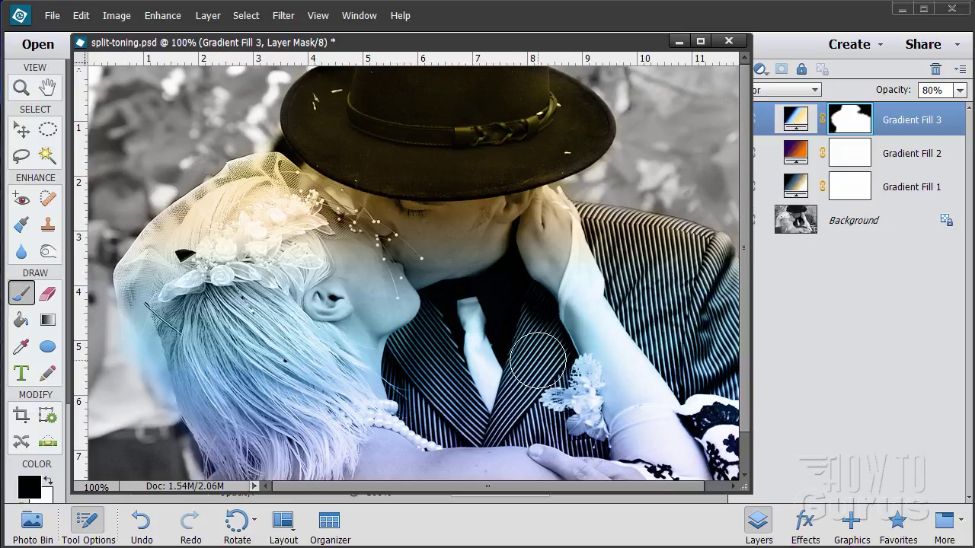
Step: Select the Move tool, uncover the layer visibility controls, and hide Gradient Fill 3 after previewing Gradient Fill 2 and Gradient Fill 1 separately
left_click(22, 130)
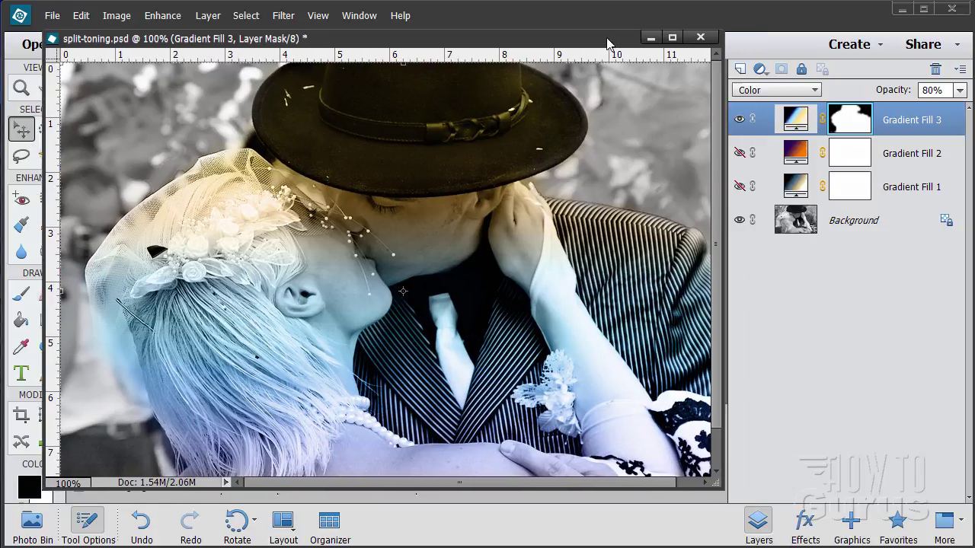
left_click_drag(642, 43, 611, 41)
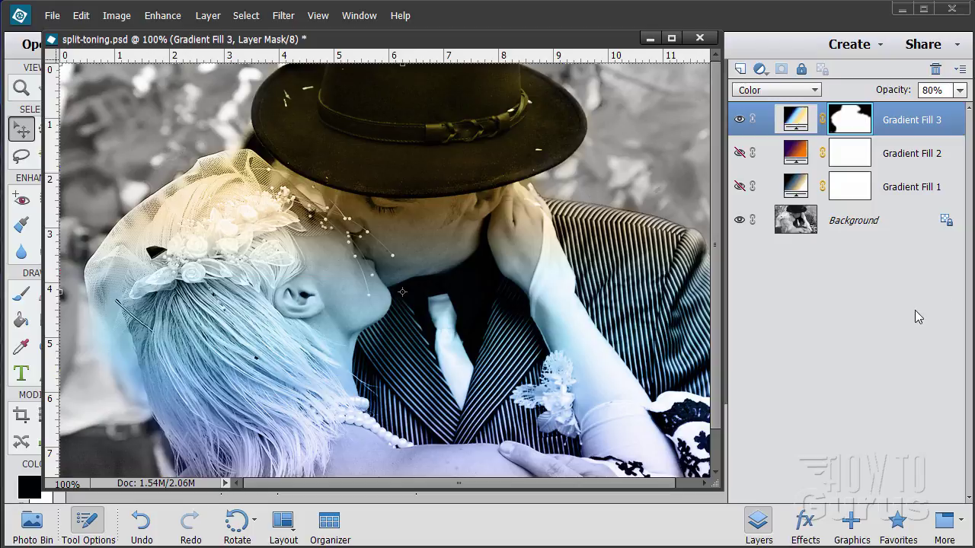
left_click(739, 120)
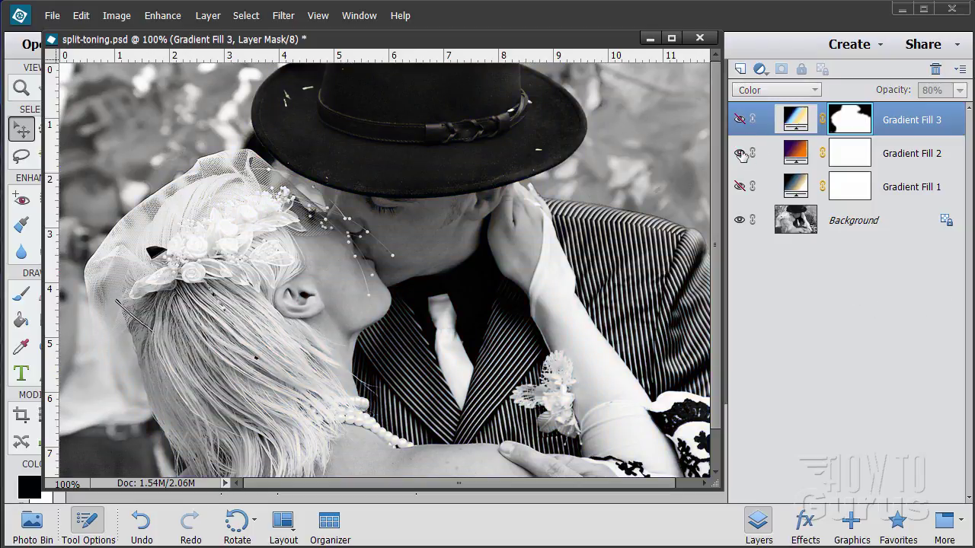
left_click(740, 154)
left_click(740, 188)
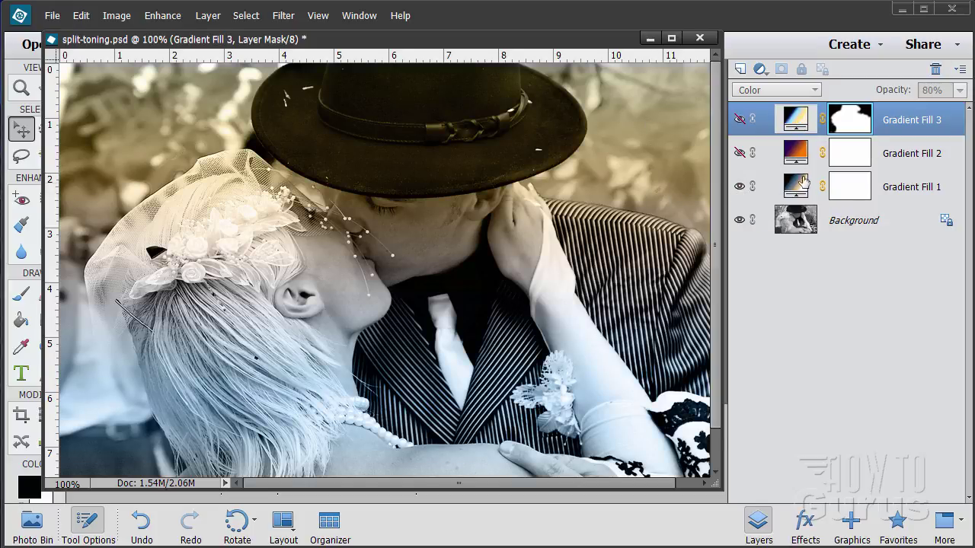
left_click(739, 187)
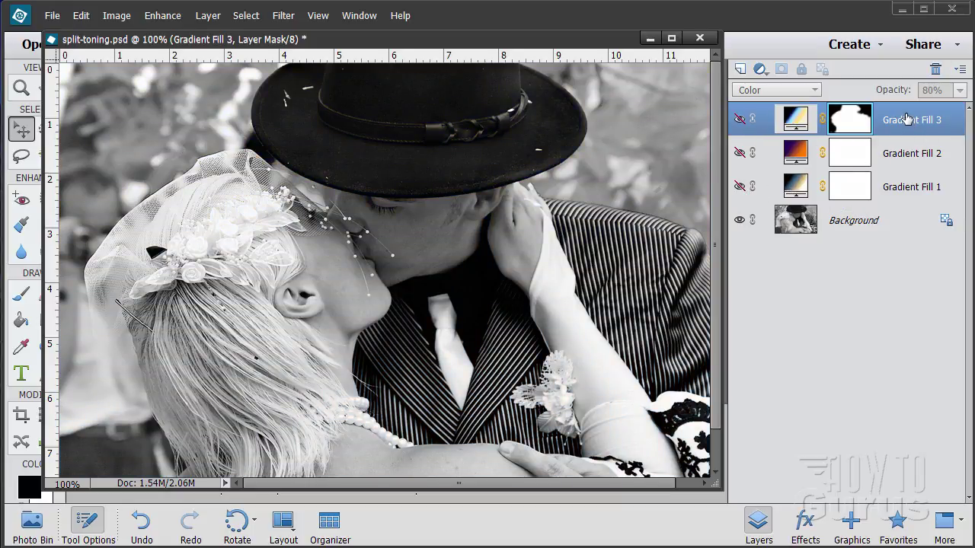
Step: Add a Gradient fill layer above Gradient Fill 3 with Normal mode and 100% opacity
left_click(211, 17)
mouse_move(251, 130)
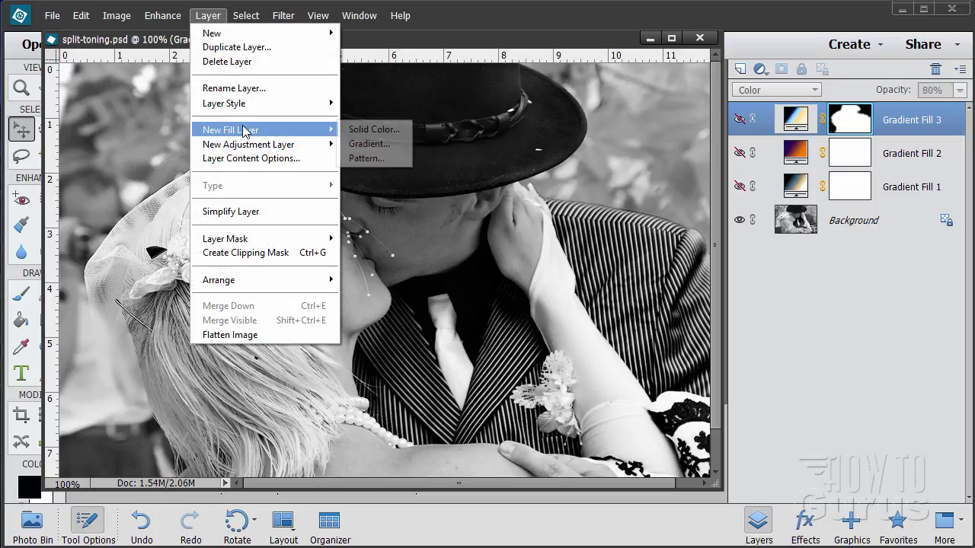
left_click(389, 140)
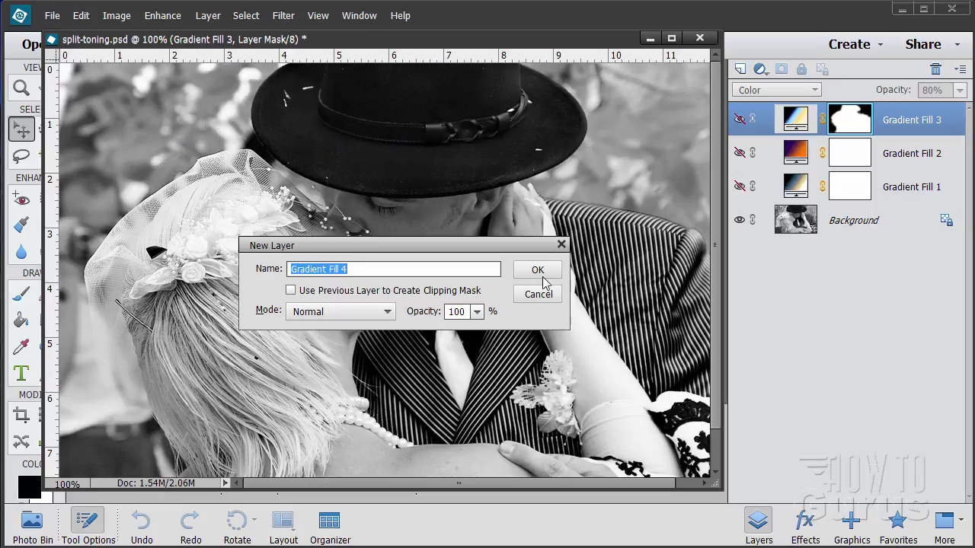
left_click(542, 276)
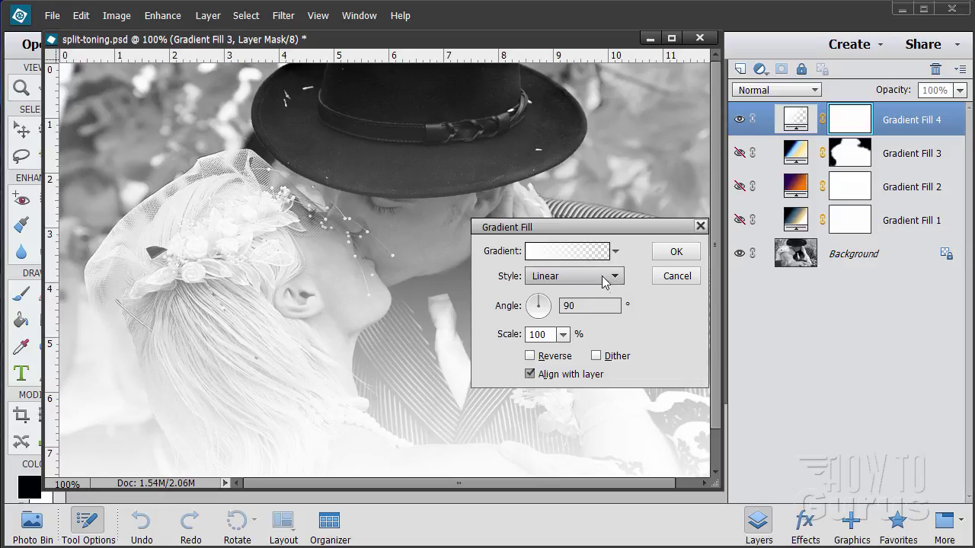
Step: Apply the Sunrise gradient from the Noise Samples presets to the new gradient fill
left_click(594, 253)
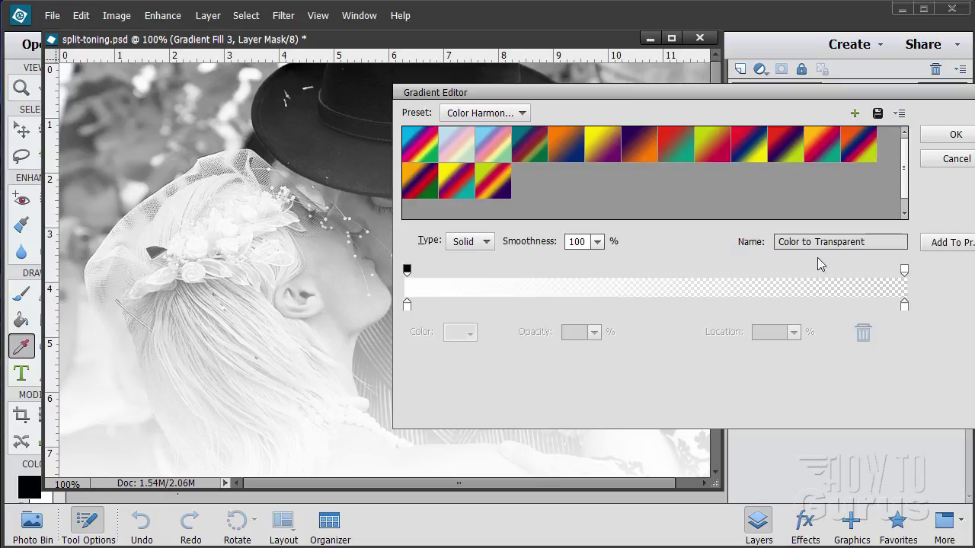
left_click(957, 158)
left_click(615, 251)
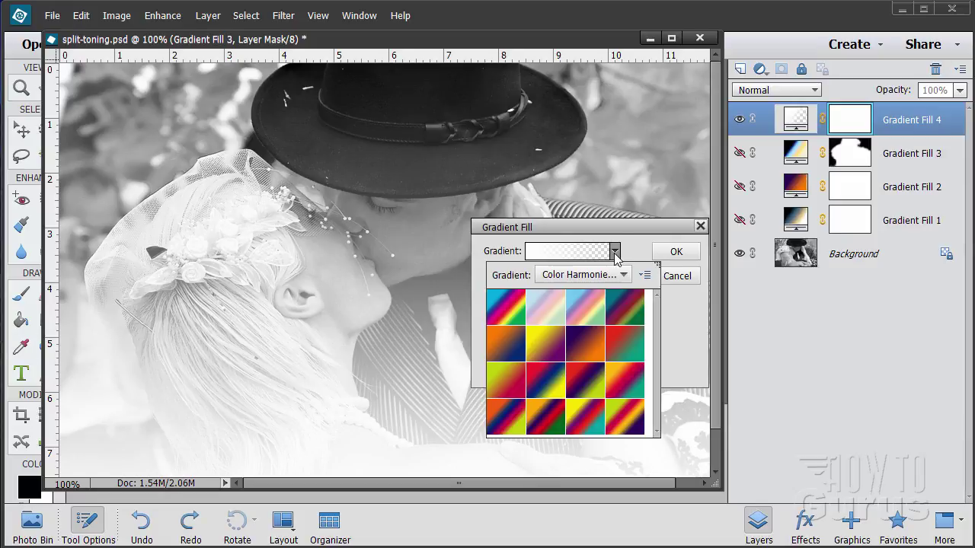
left_click(582, 275)
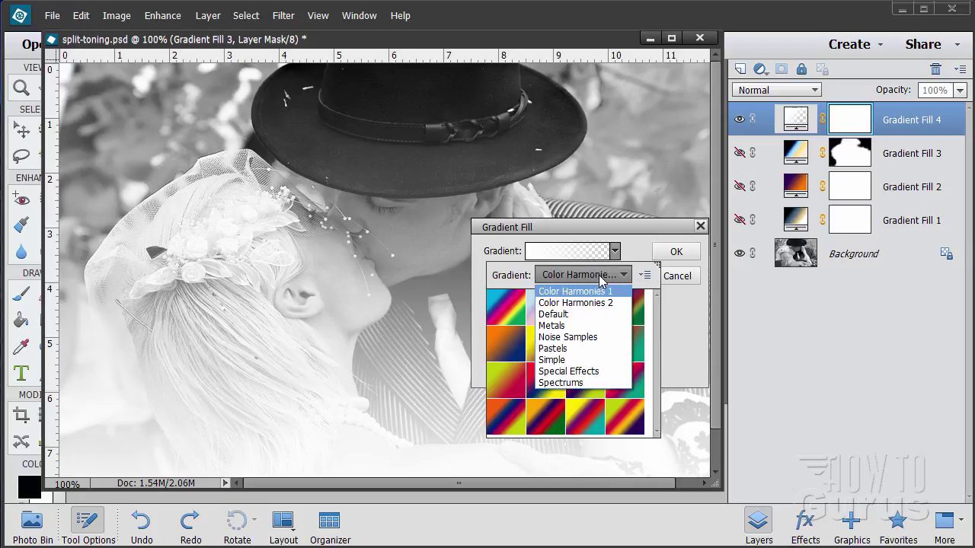
left_click(580, 337)
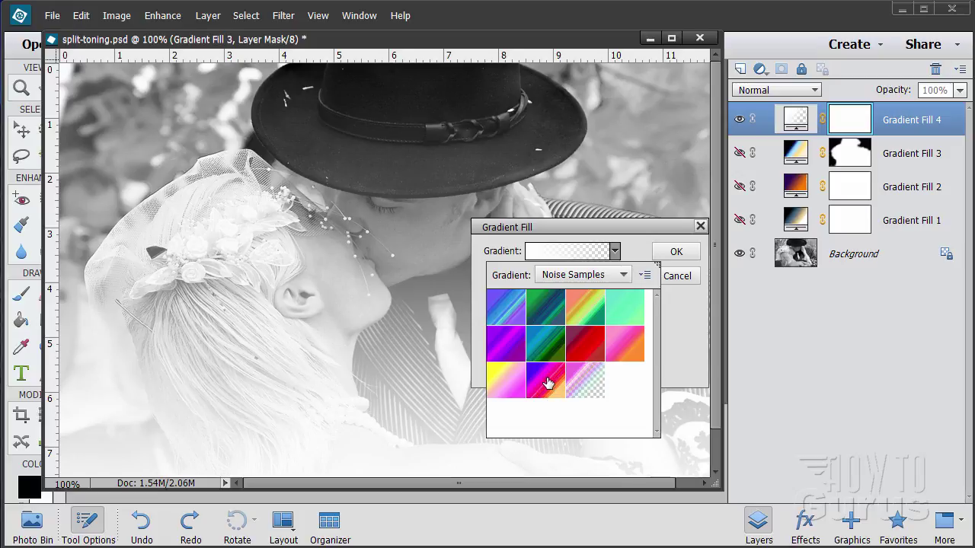
left_click(580, 316)
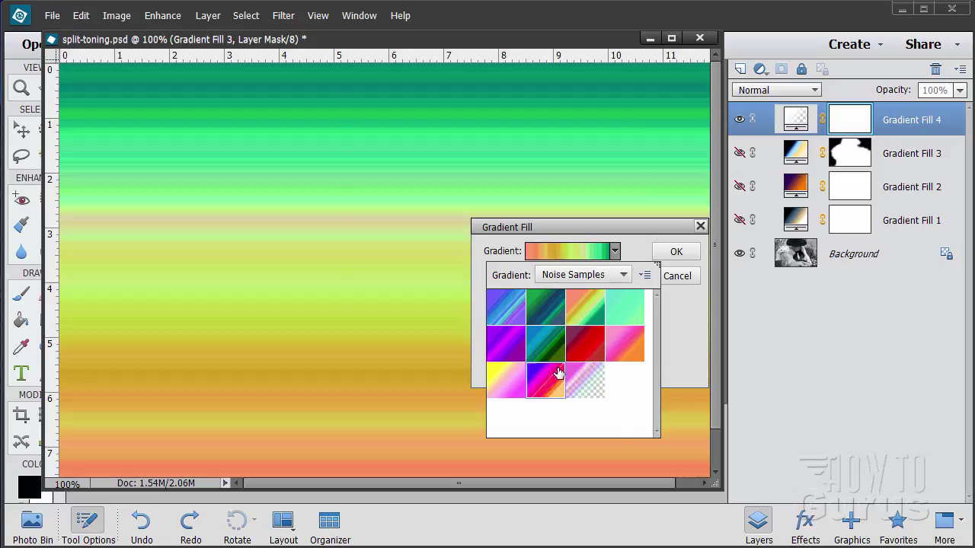
left_click(556, 370)
left_click(581, 311)
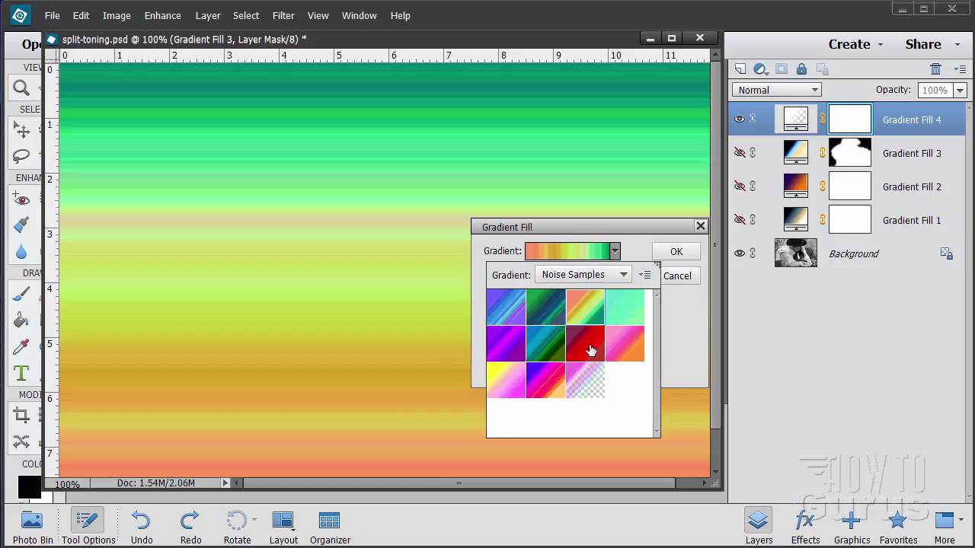
left_click(636, 245)
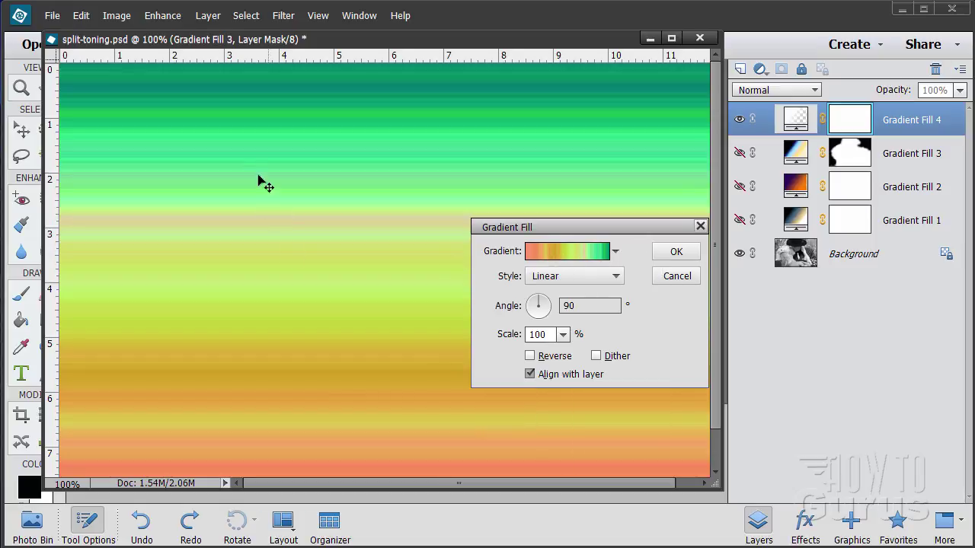
Step: Open the fill's gradient for editing, try the Solid type, and return it to Noise
left_click(563, 252)
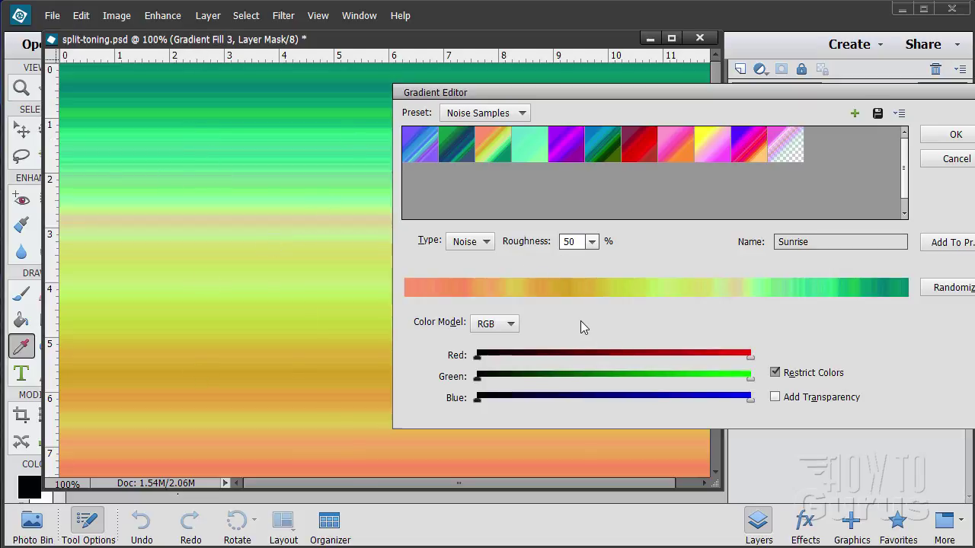
left_click(490, 249)
left_click(460, 259)
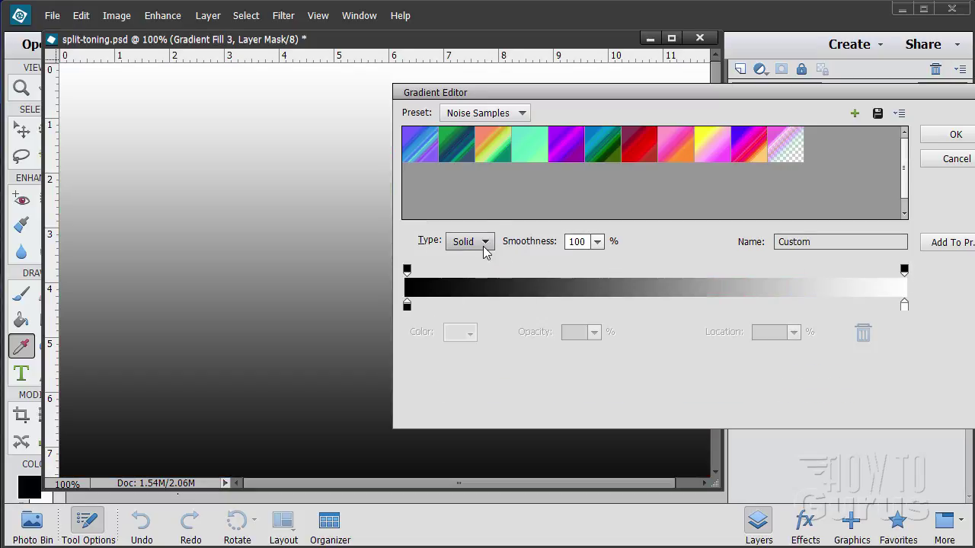
left_click(487, 243)
left_click(461, 271)
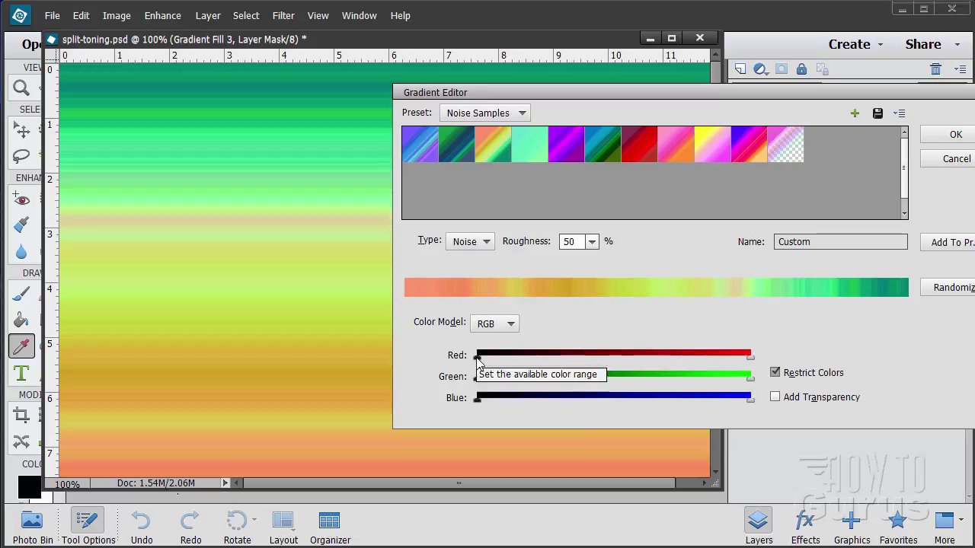
Step: Set the noise gradient's roughness to 51% in the Gradient Editor and apply the gradient fill
mouse_move(477, 358)
left_mouse_down()
mouse_move(501, 361)
mouse_move(471, 364)
left_mouse_up()
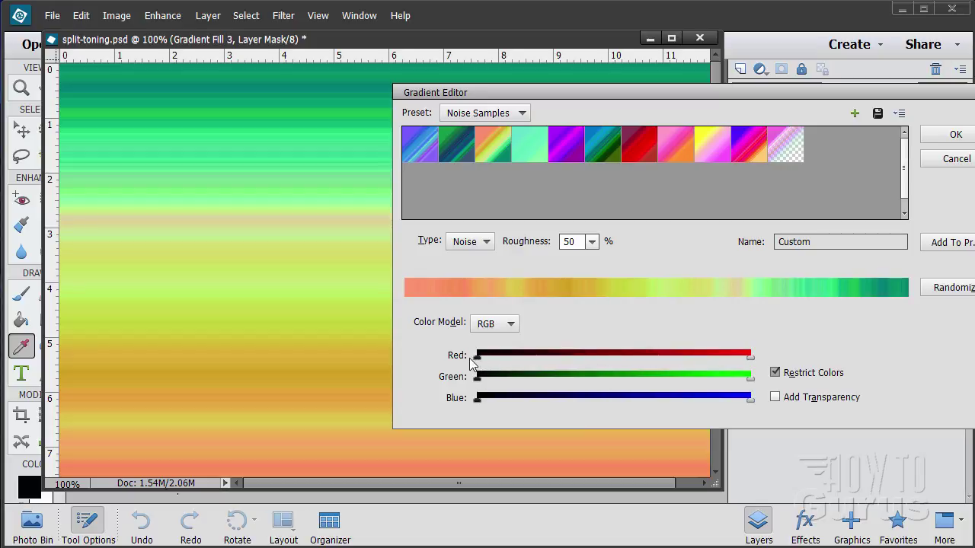
left_click(592, 242)
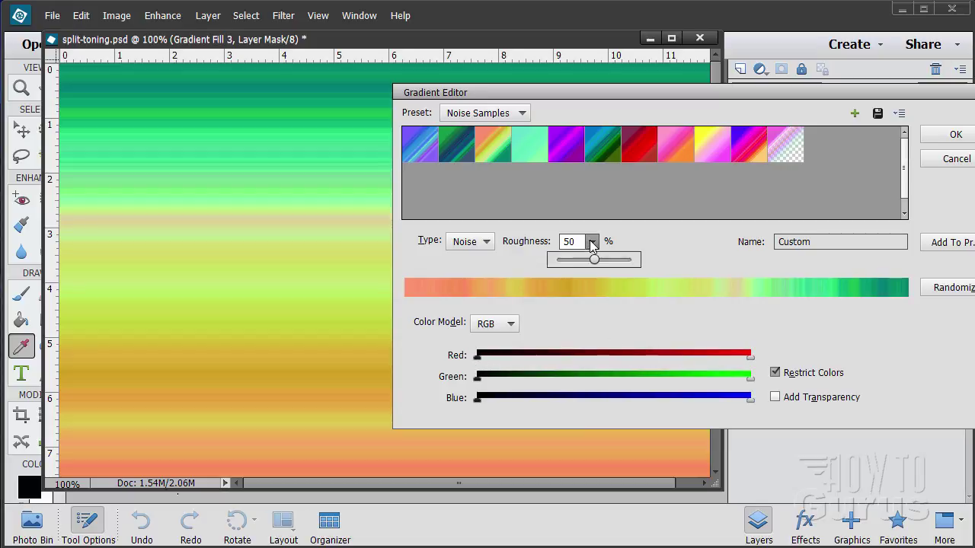
mouse_move(595, 262)
left_mouse_down()
mouse_move(610, 264)
mouse_move(566, 264)
mouse_move(617, 263)
mouse_move(594, 263)
left_mouse_up()
left_click(520, 272)
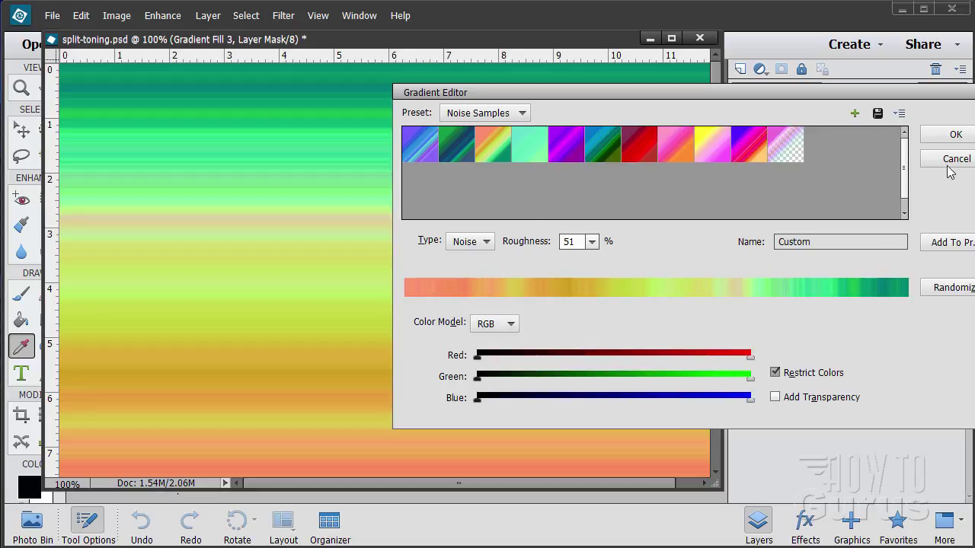
left_click(956, 135)
left_click(676, 253)
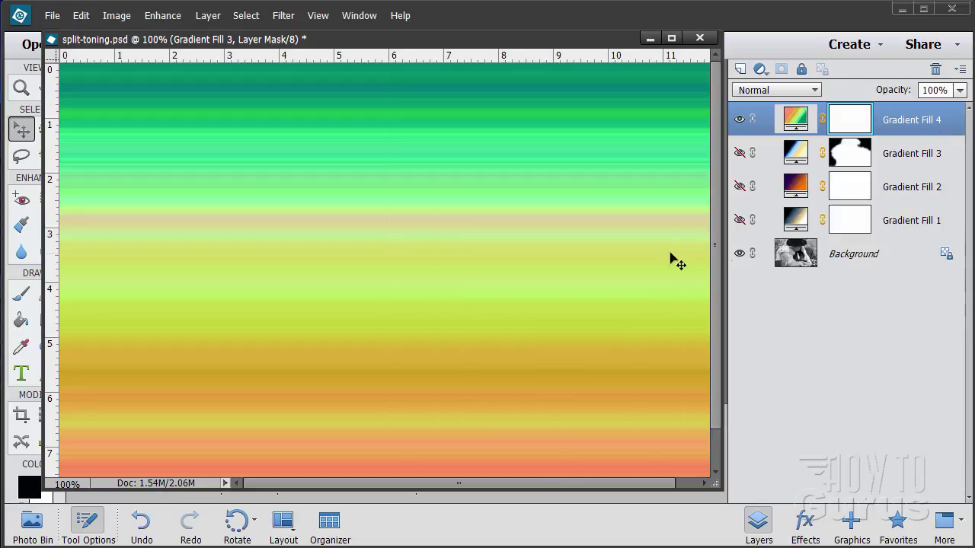
Step: Set the Gradient Fill 4 layer to 80% opacity with the Color blend mode
left_click(949, 90)
type("80")
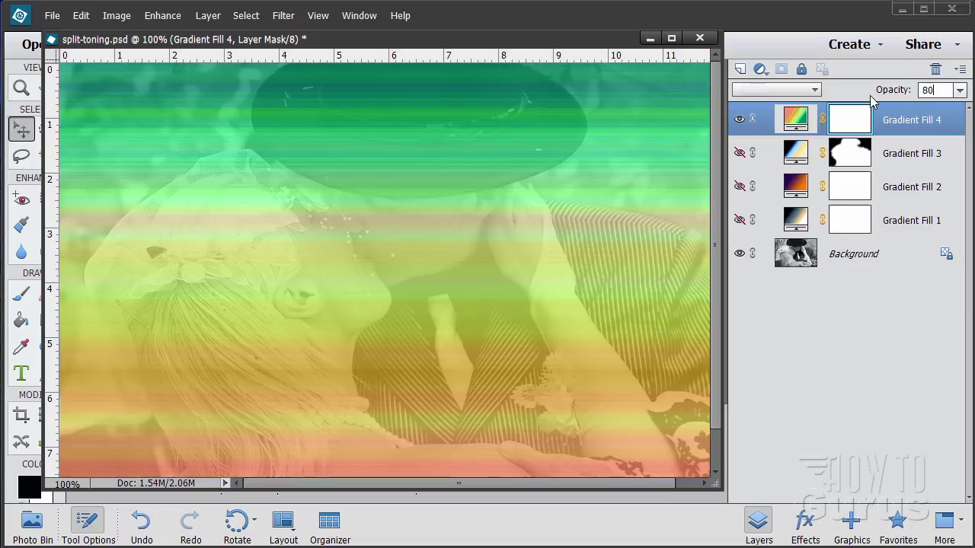
left_click(786, 90)
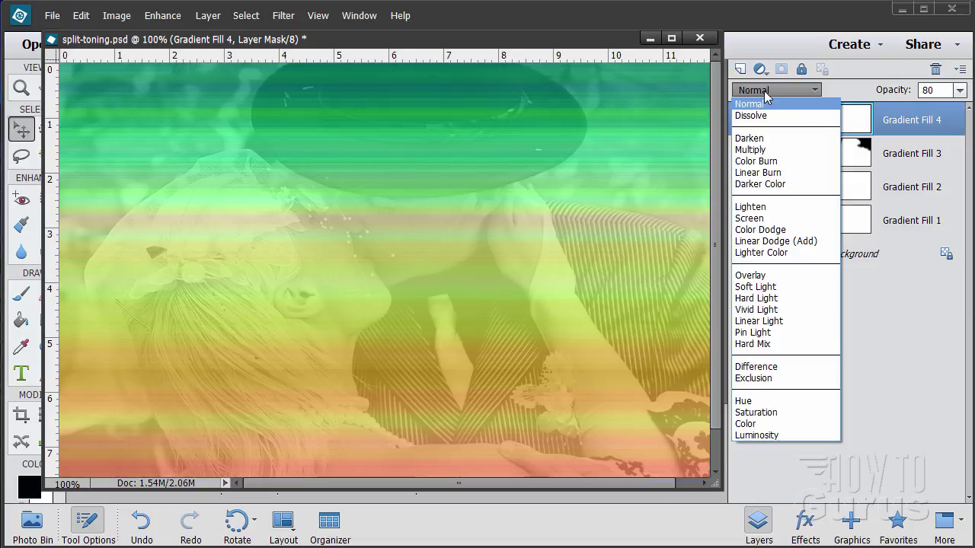
left_click(757, 425)
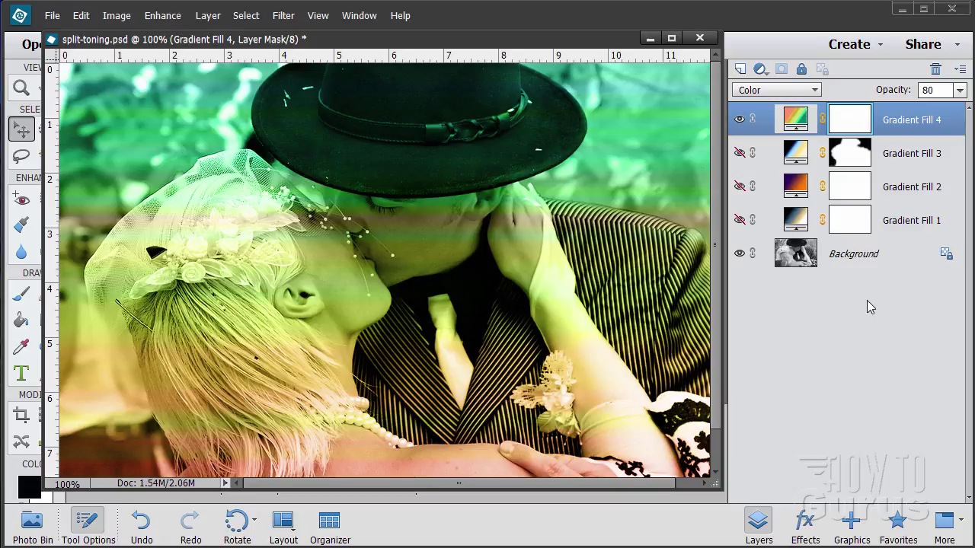
Step: Hide Gradient Fill 4 and compare the toning of Gradient Fill 3, Gradient Fill 2 and Gradient Fill 1 one at a time
left_click(739, 120)
left_click(740, 154)
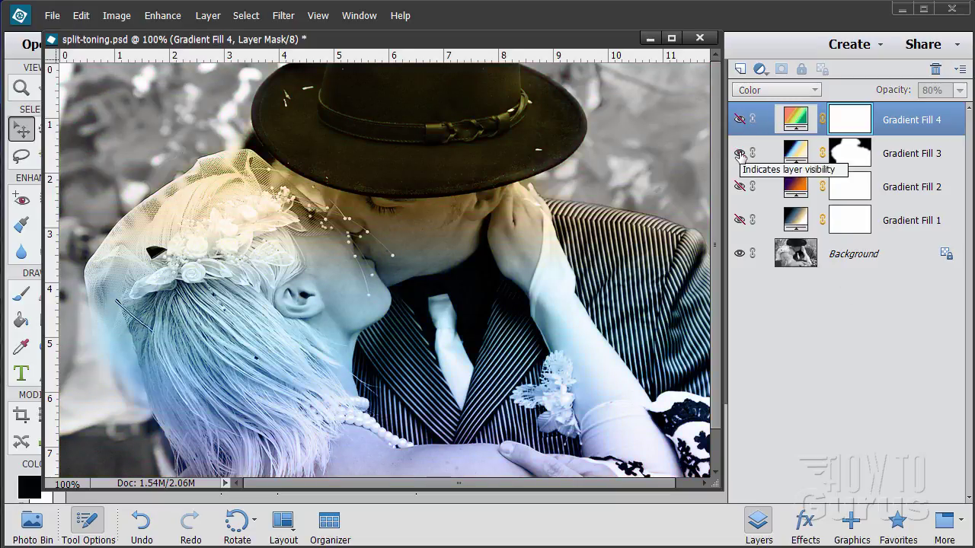
left_click(740, 154)
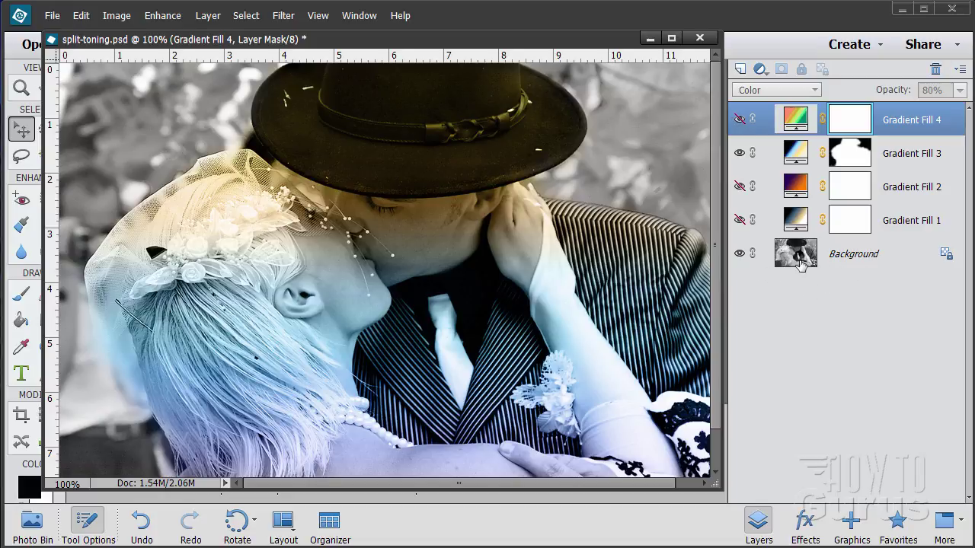
left_click(739, 153)
left_click(739, 187)
left_click(738, 186)
left_click(739, 220)
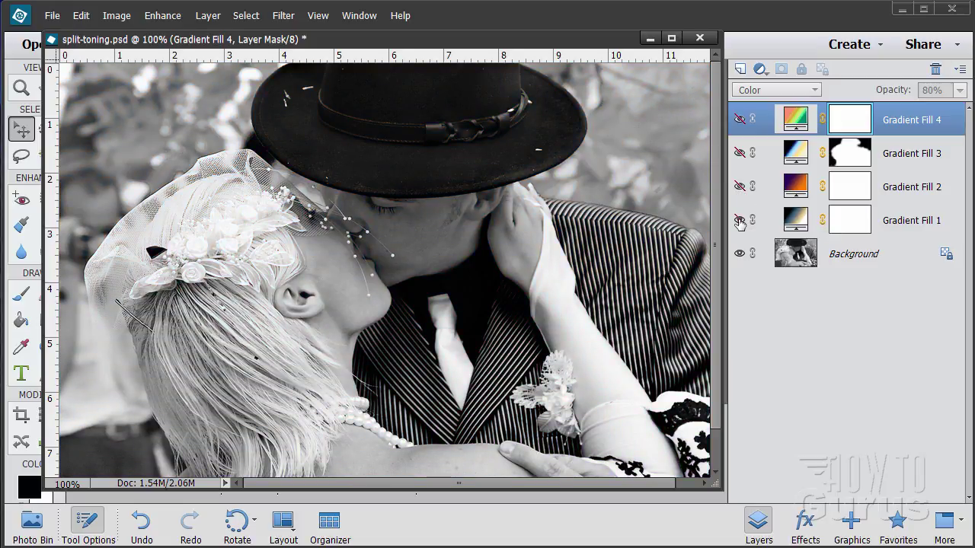